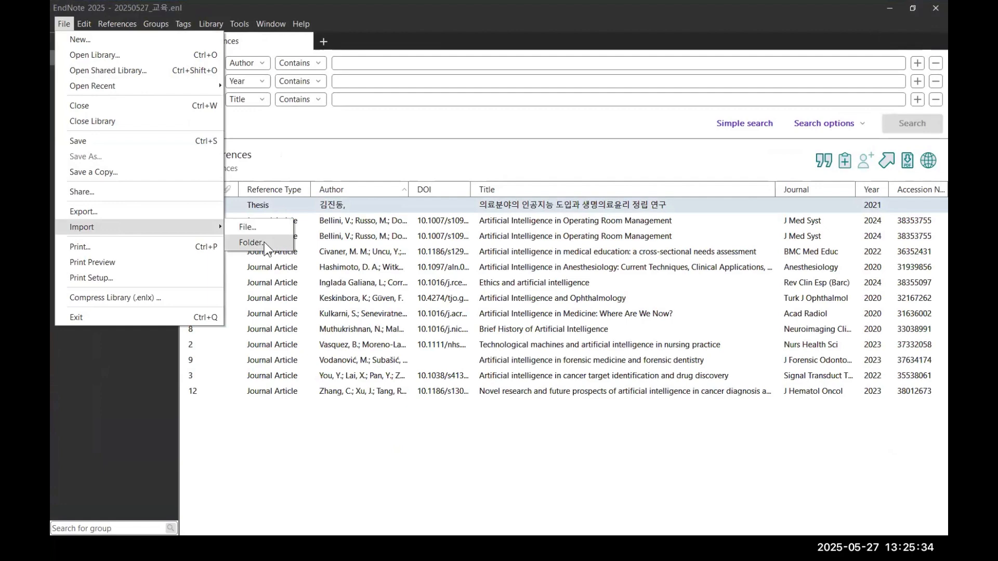
Step: Try to import the PDF files from the D:\Import PDF folder with the PDF import option and duplicates set to Import All
click(262, 242)
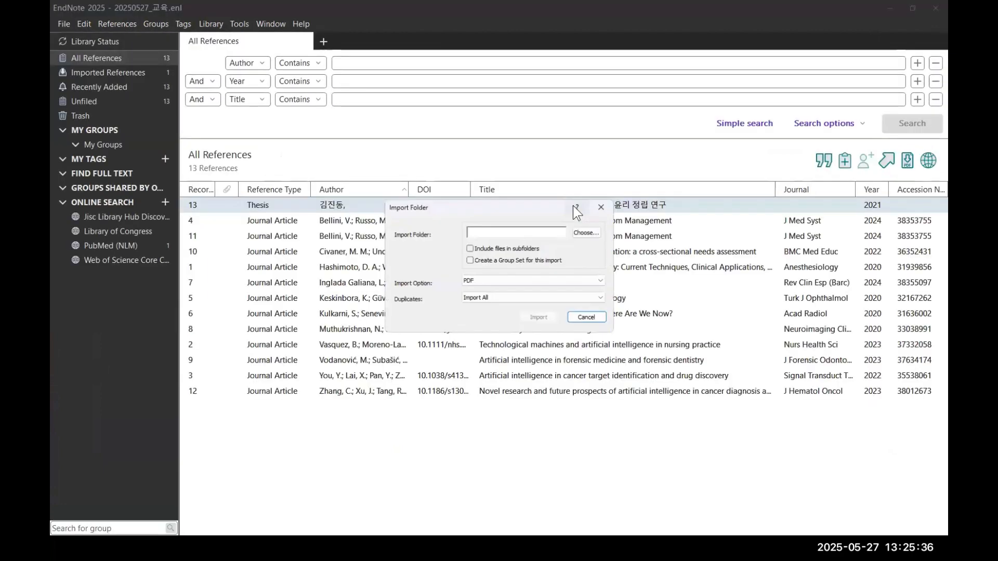
click(581, 233)
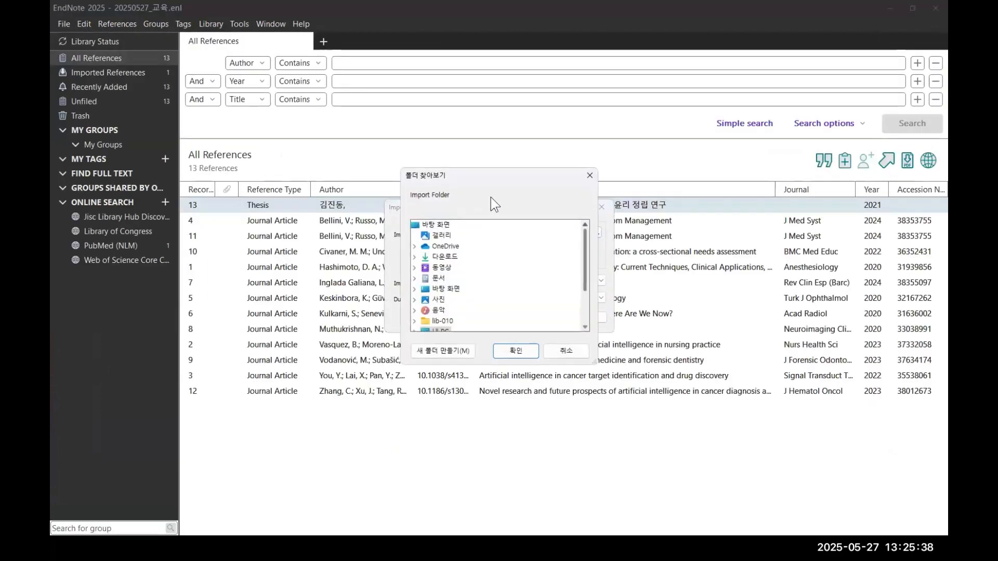
scroll(605, 224, down, 3)
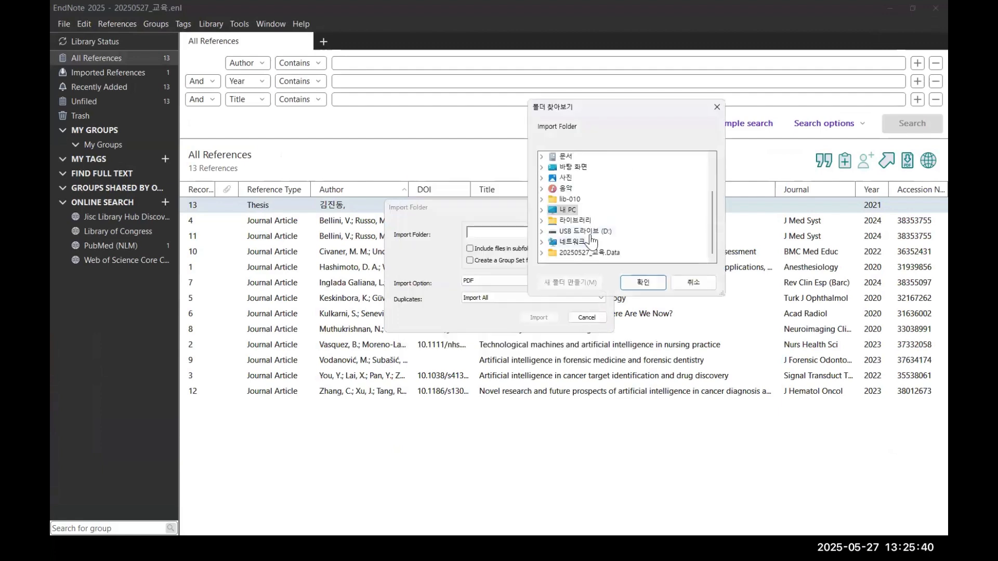
click(592, 232)
scroll(619, 229, down, 1)
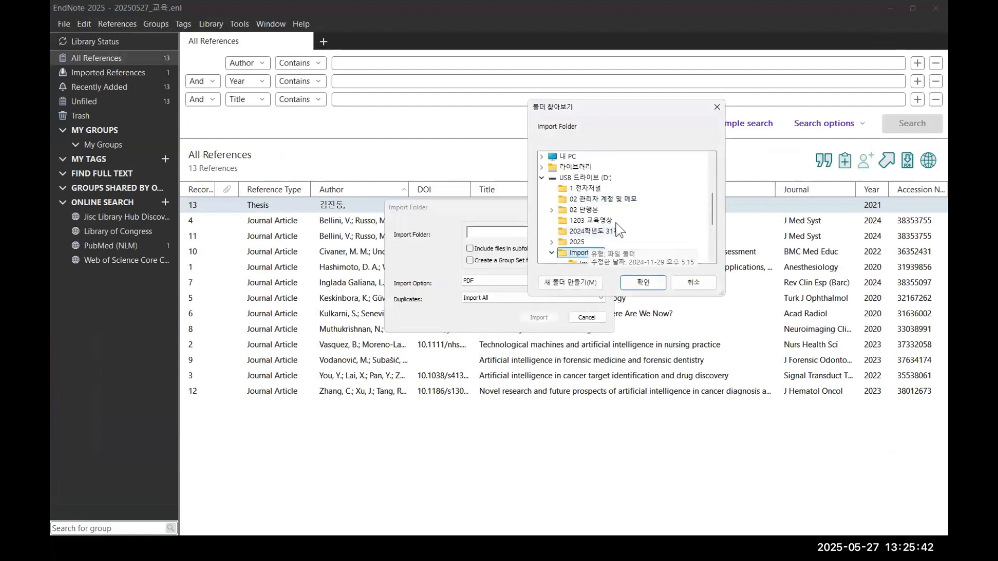
click(587, 221)
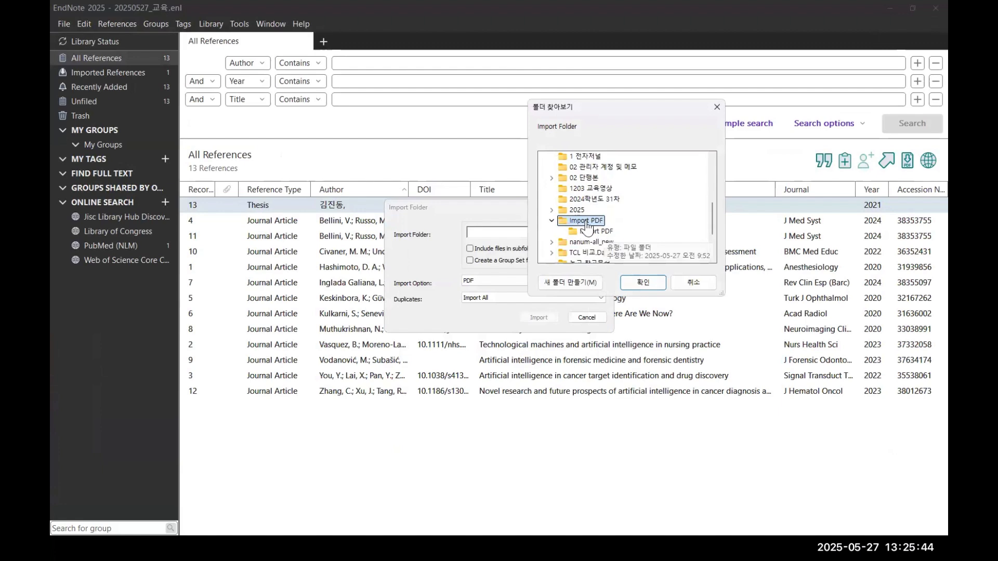
click(643, 283)
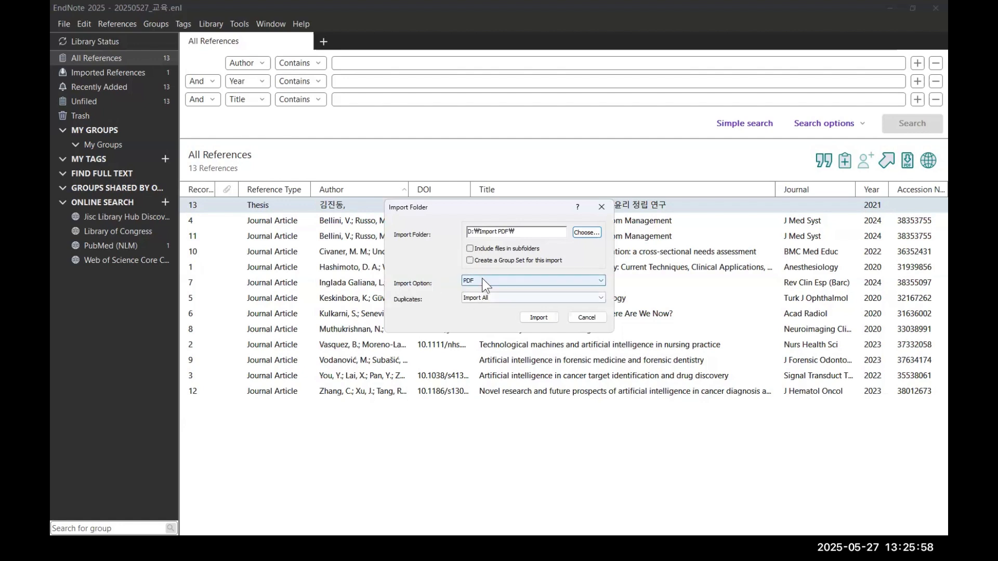
click(547, 319)
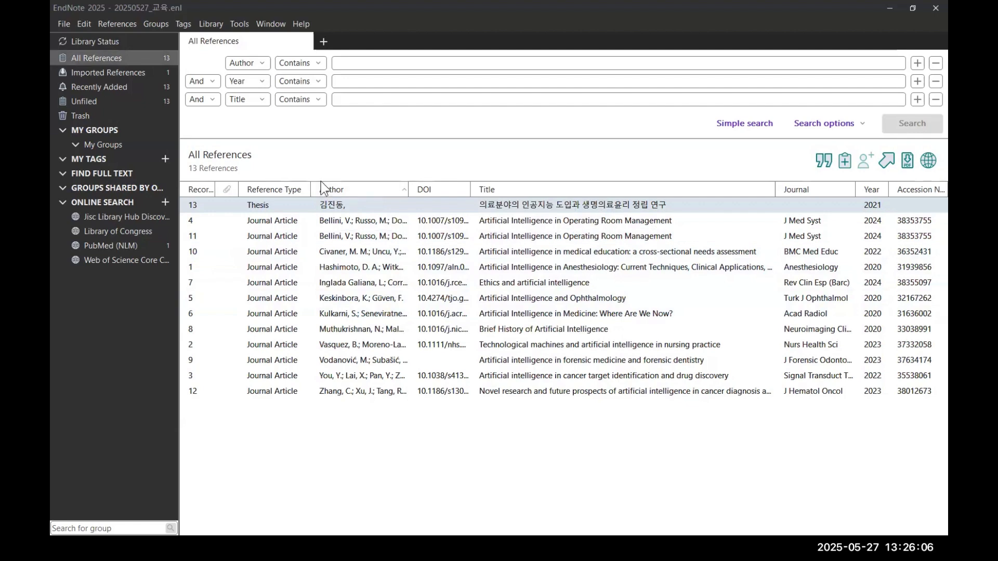
Step: Switch to the PowerPoint slide show and advance to the slide on importing paper information from PDF files
key(super+Tab)
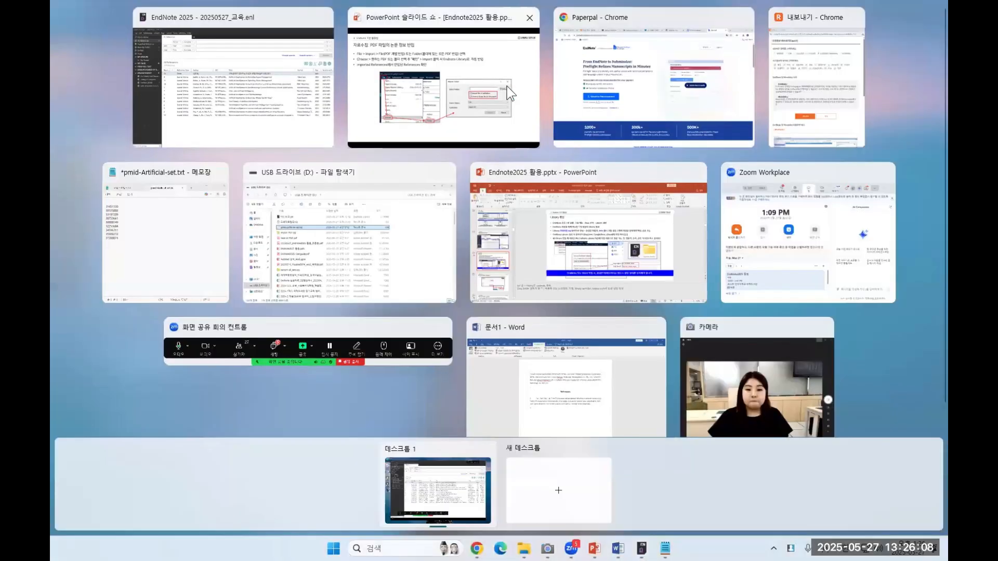
click(473, 145)
key(Right)
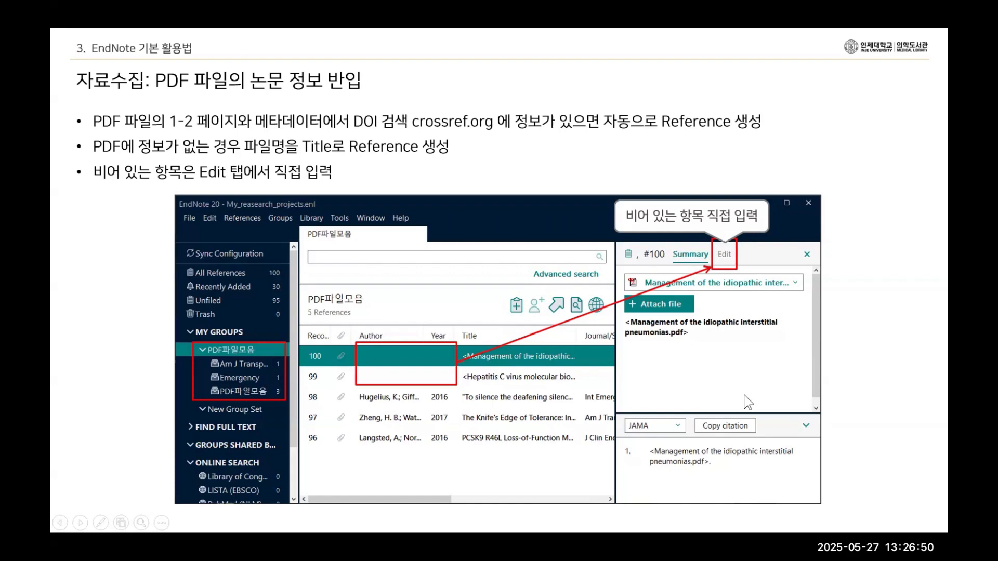
Step: Switch back to the EndNote library and briefly look at its file commands without running any
key(super+Tab)
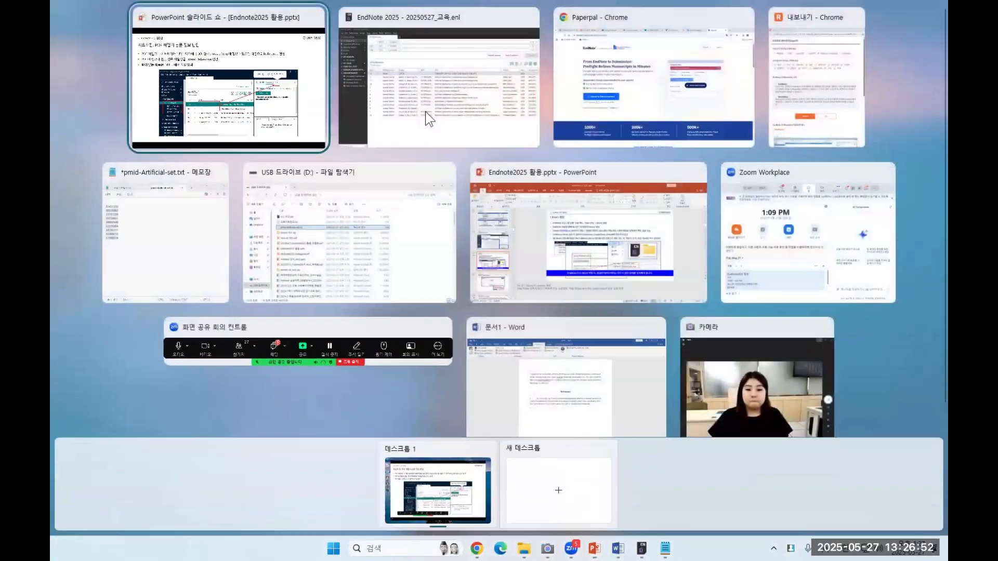
click(425, 111)
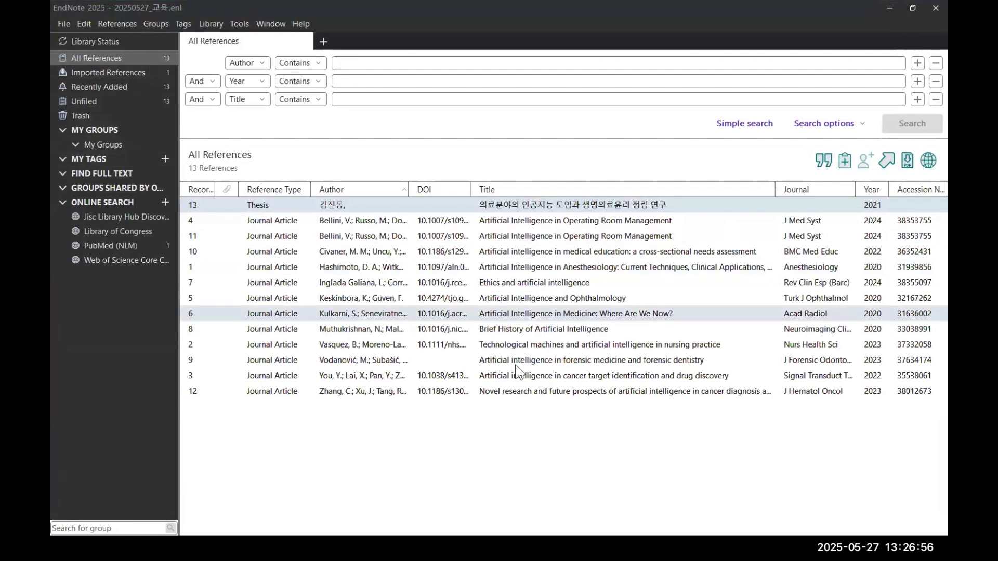
click(65, 23)
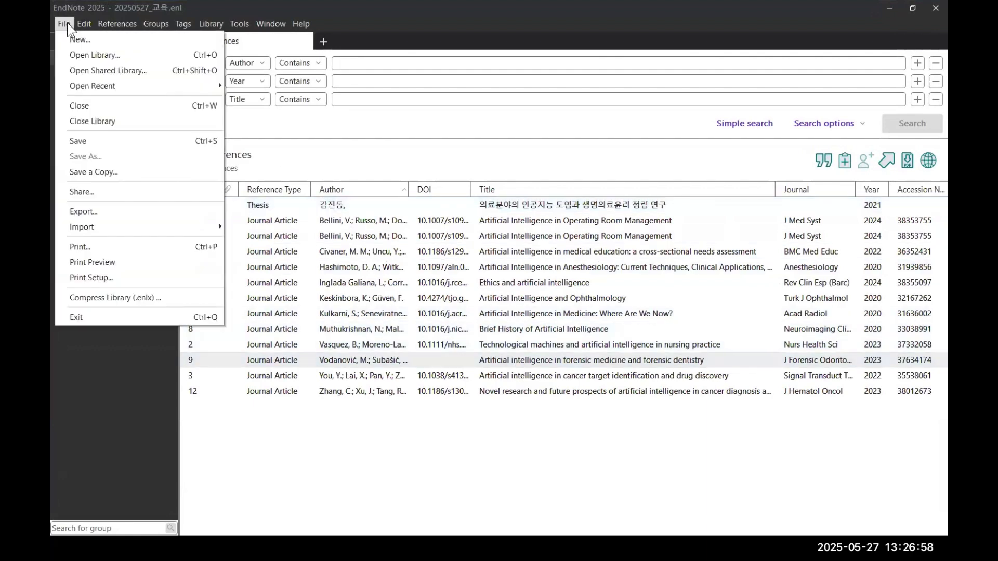
key(Escape)
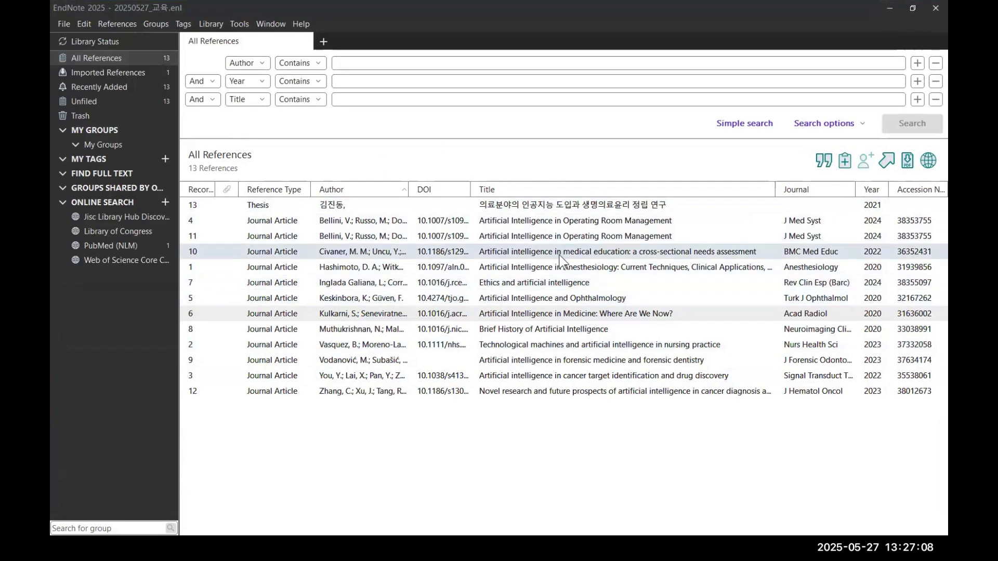
Step: Return to the PowerPoint slide show and advance to the slide on editing references in the Edit Panel
key(super+Tab)
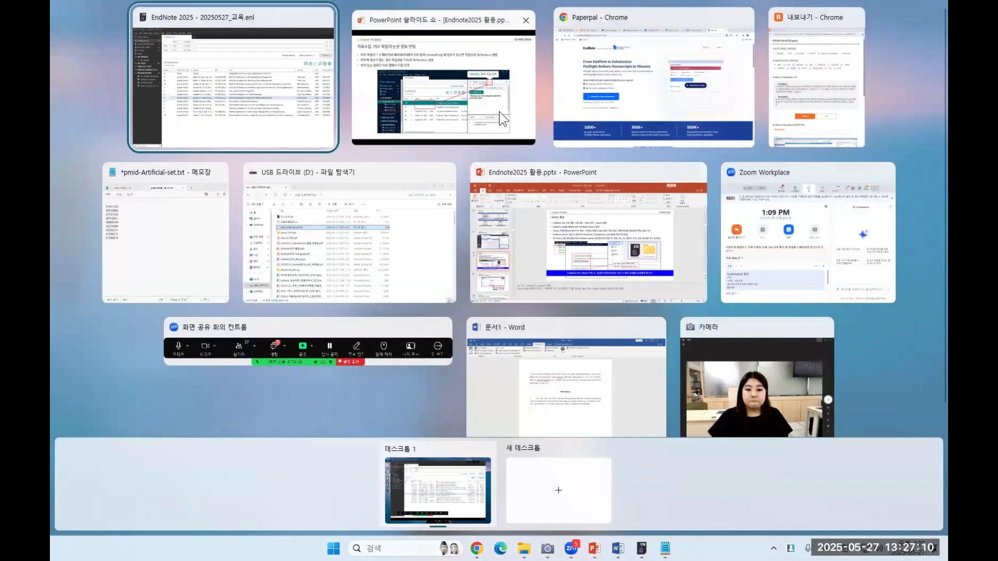
click(499, 111)
click(474, 199)
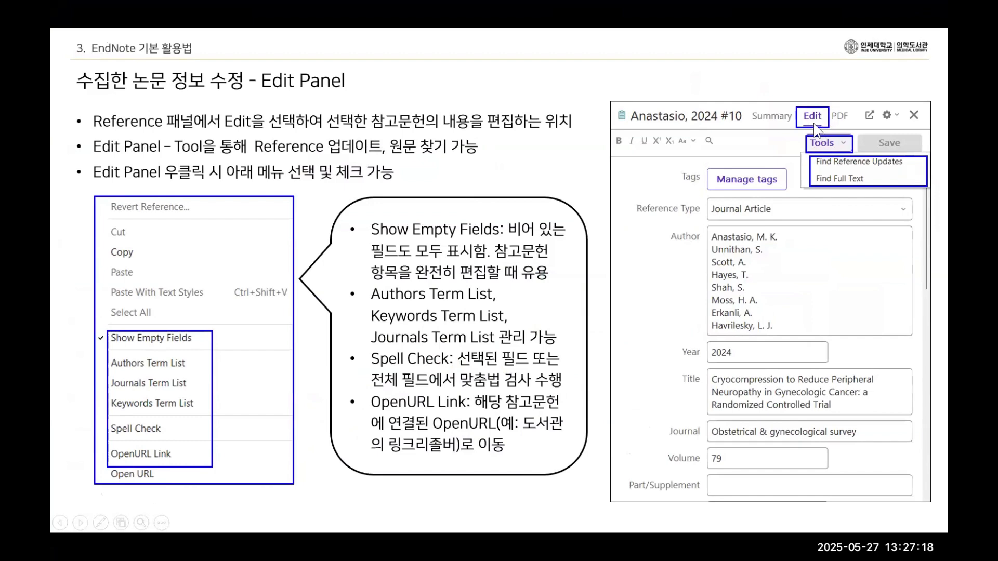
Step: Switch to EndNote and open the details of the reference "Artificial intelligence in medical education: a cross-sectional needs assessment"
key(super+Tab)
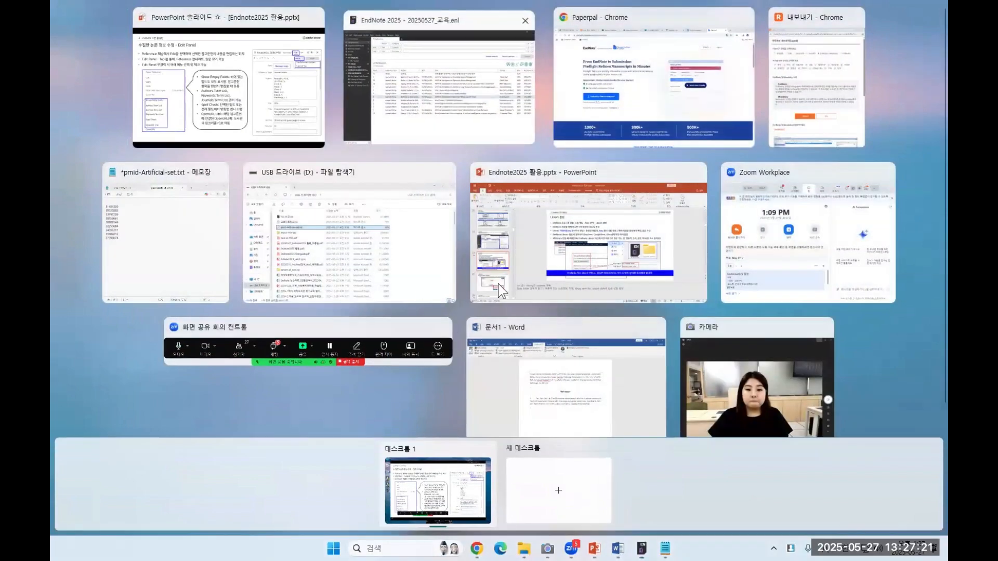
click(458, 110)
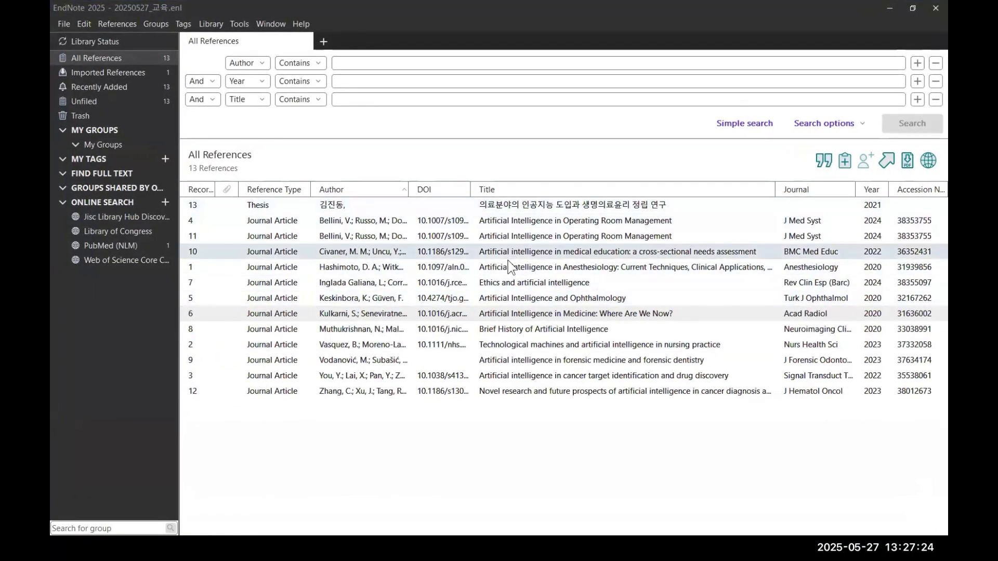
click(528, 255)
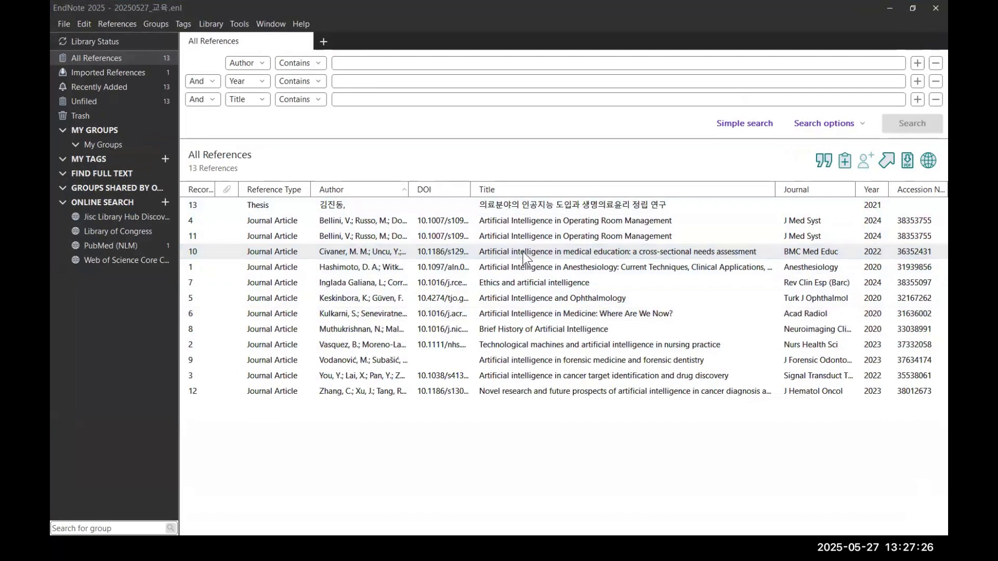
double_click(503, 252)
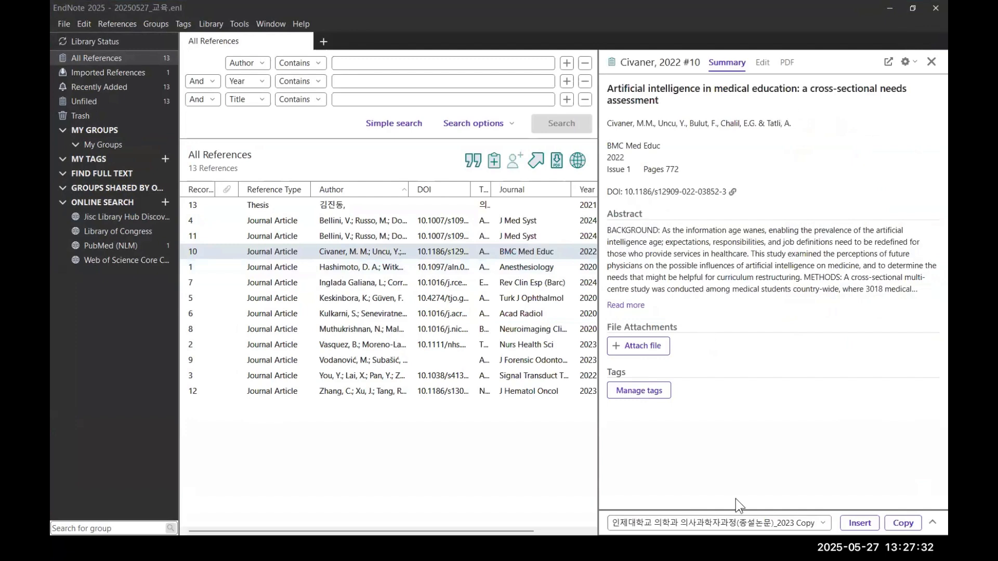
Step: Enlarge the citation preview below the reference summary and set its output style to Vancouver
drag(724, 511, 727, 356)
click(723, 371)
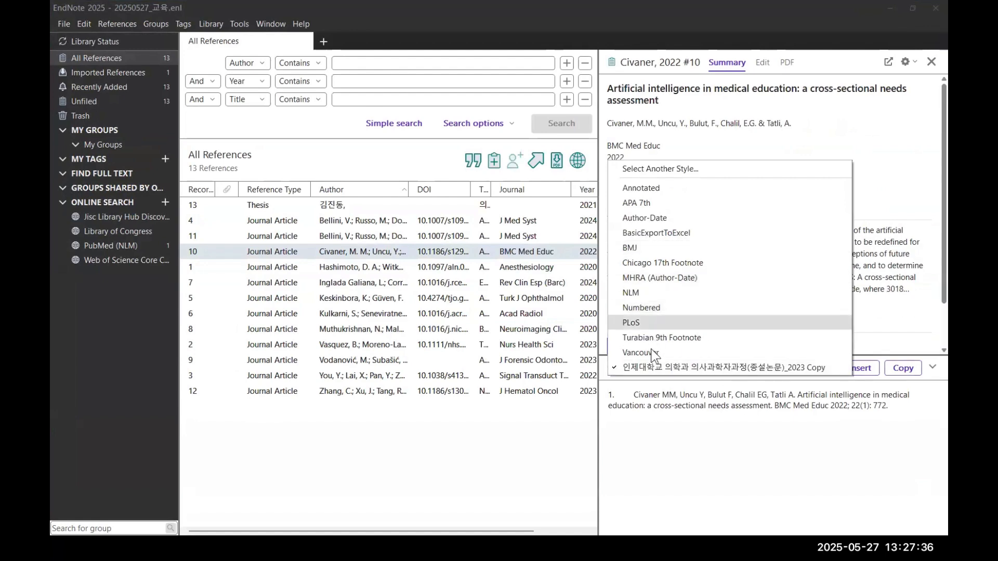
click(652, 351)
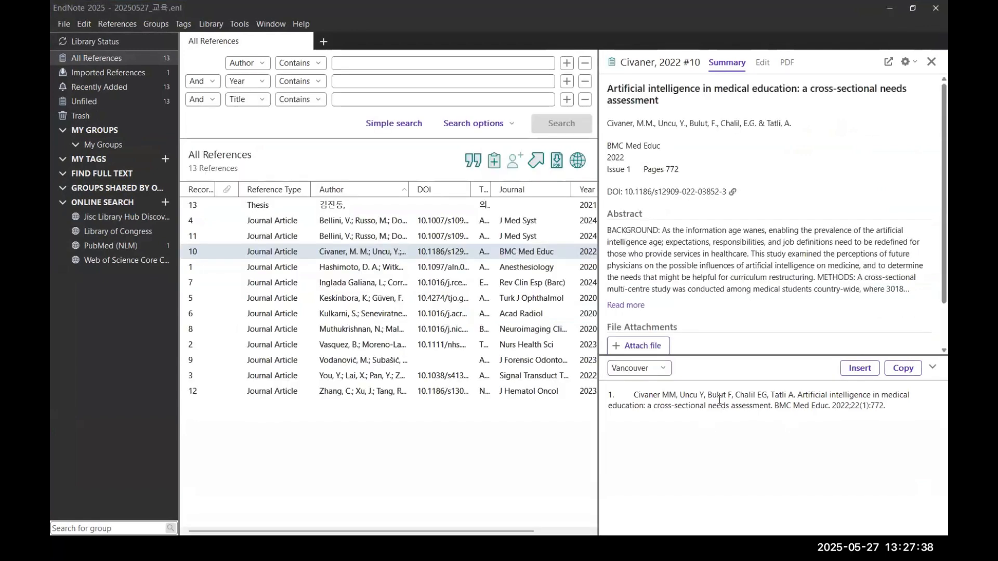
Step: Show the editable fields of the medical education reference and examine them down to the abstract and notes
click(763, 63)
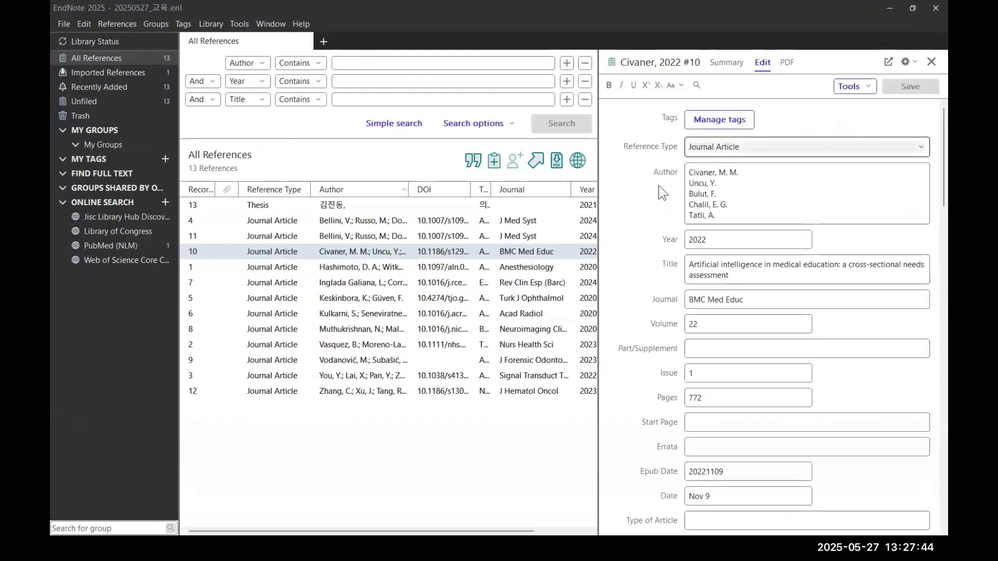
scroll(663, 341, down, 3)
scroll(663, 341, down, 12)
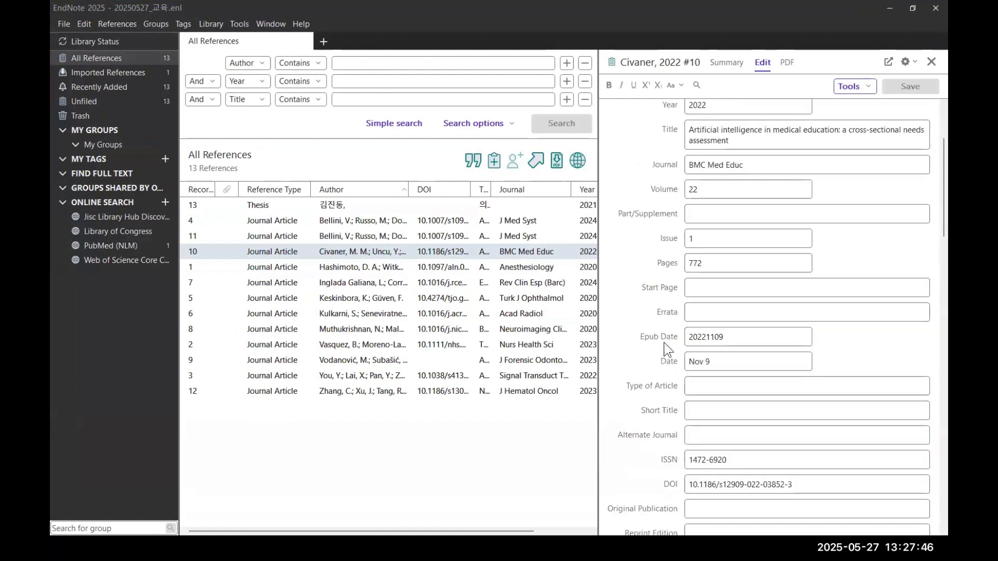
scroll(663, 347, down, 20)
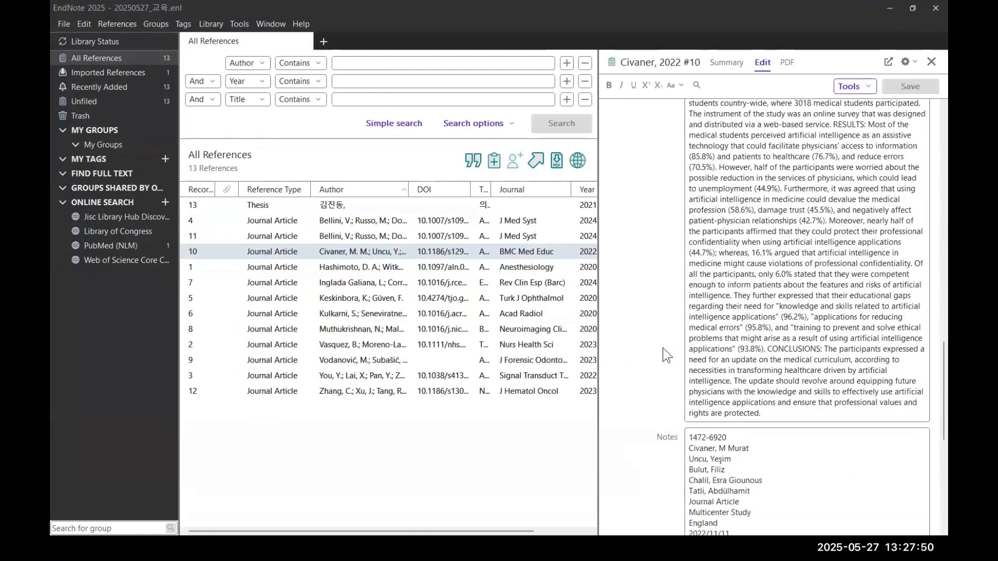
Step: Find updates for the open reference and compare the available field values with the existing ones through the language field
click(869, 87)
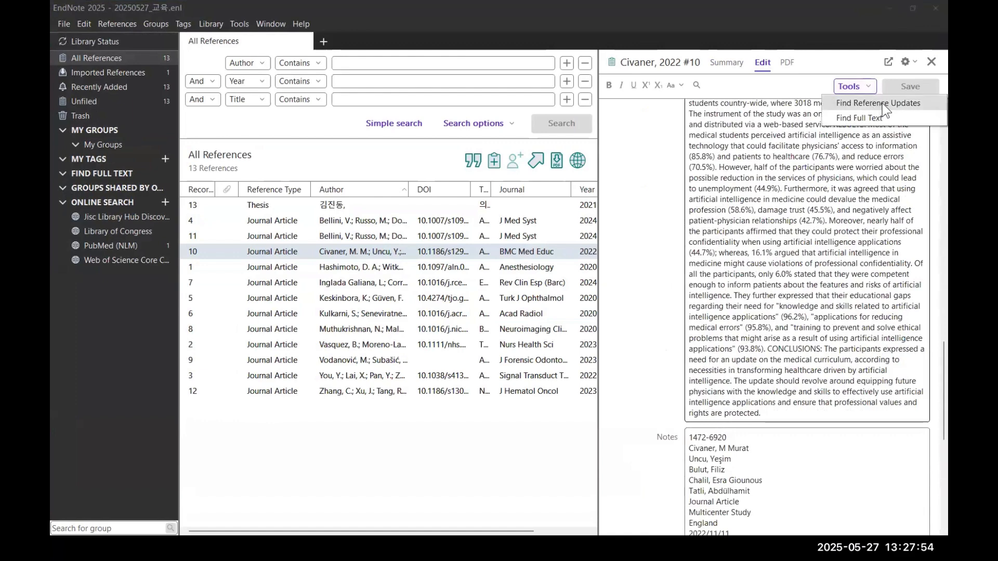
click(883, 105)
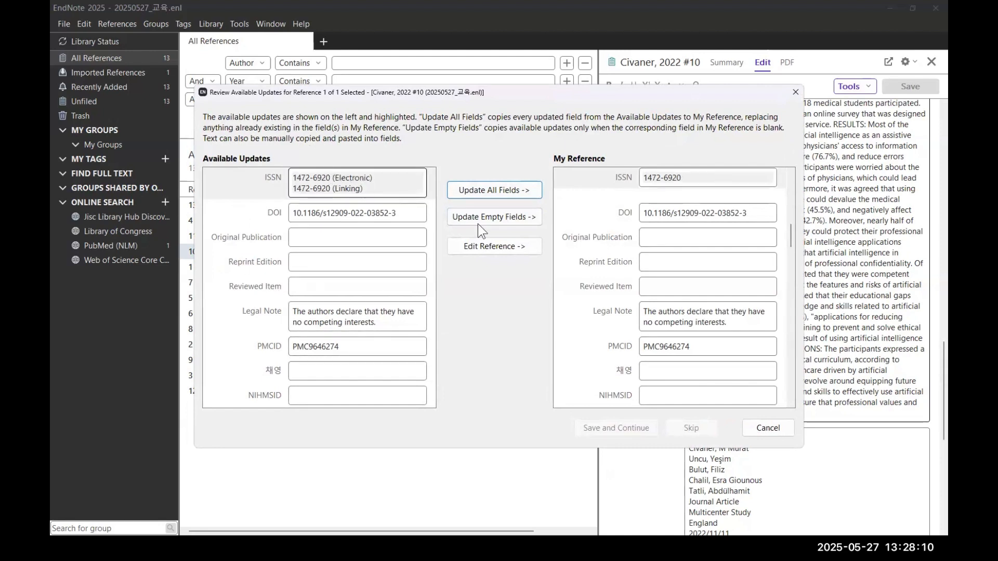
scroll(721, 301, down, 1)
scroll(720, 300, down, 10)
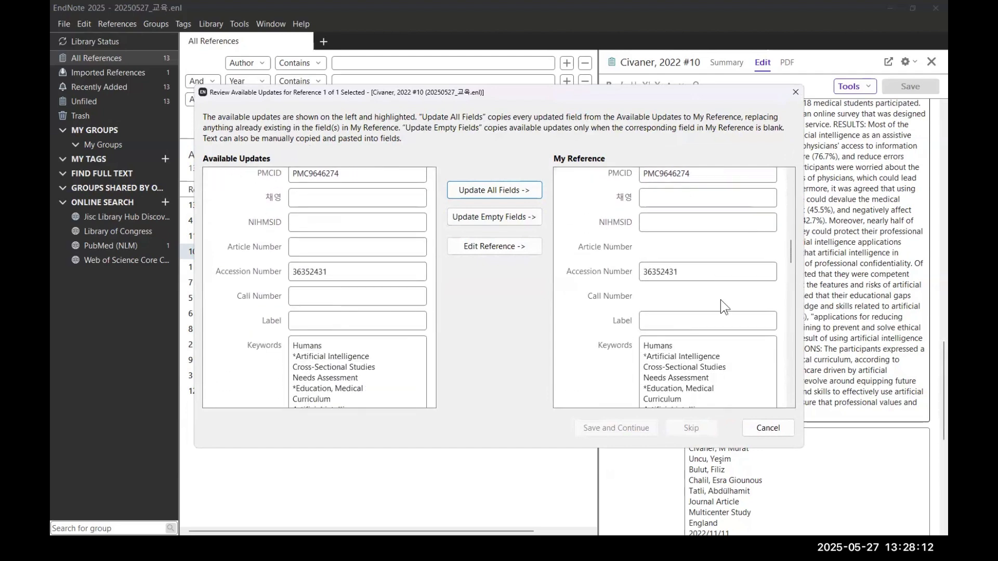
scroll(721, 306, down, 10)
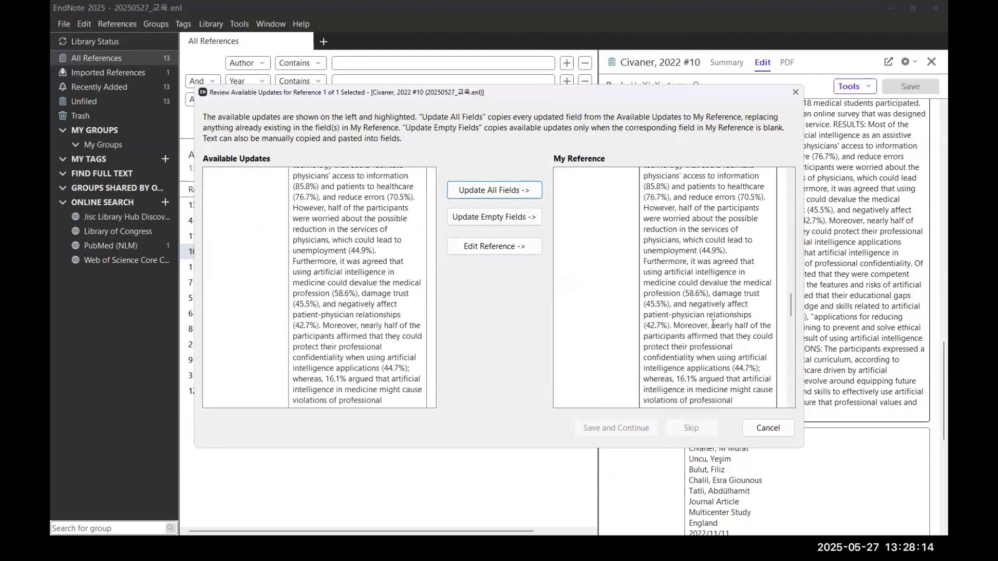
scroll(711, 328, down, 10)
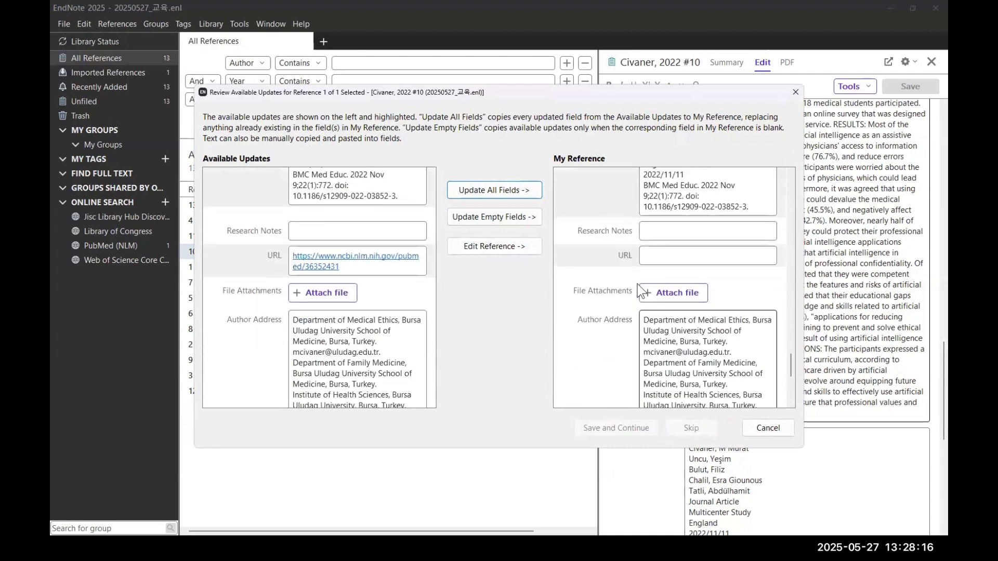
click(665, 257)
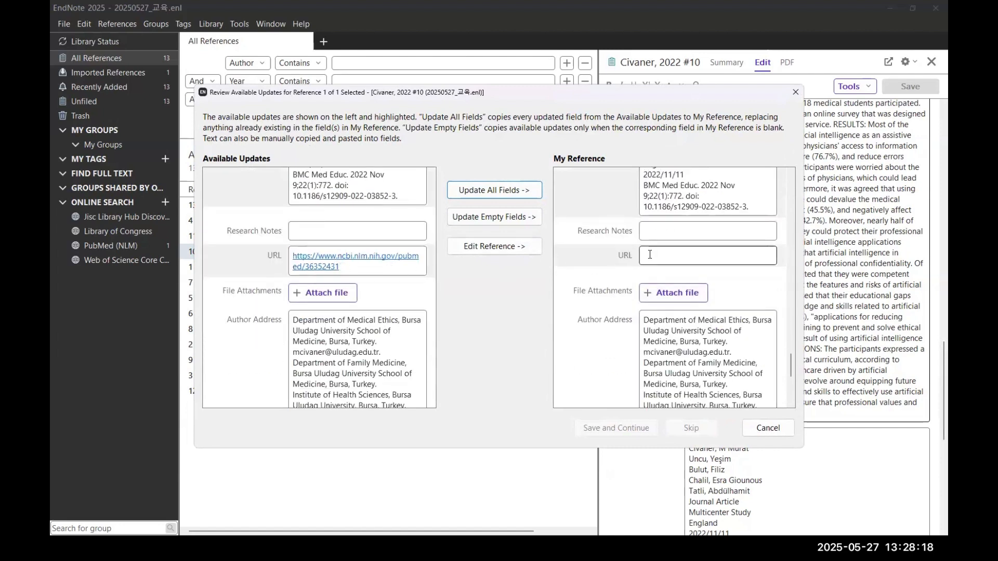
scroll(734, 379, down, 3)
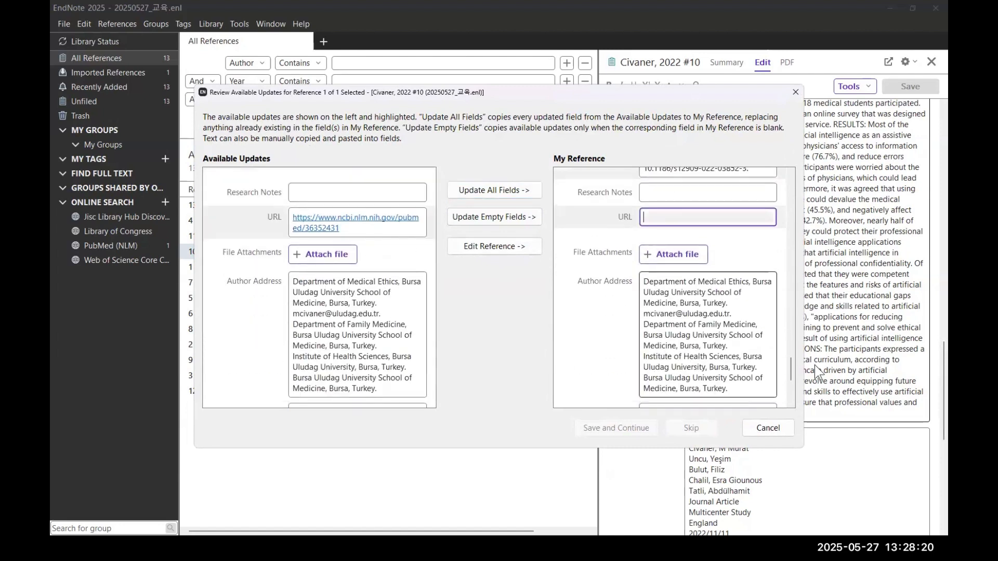
scroll(734, 379, down, 5)
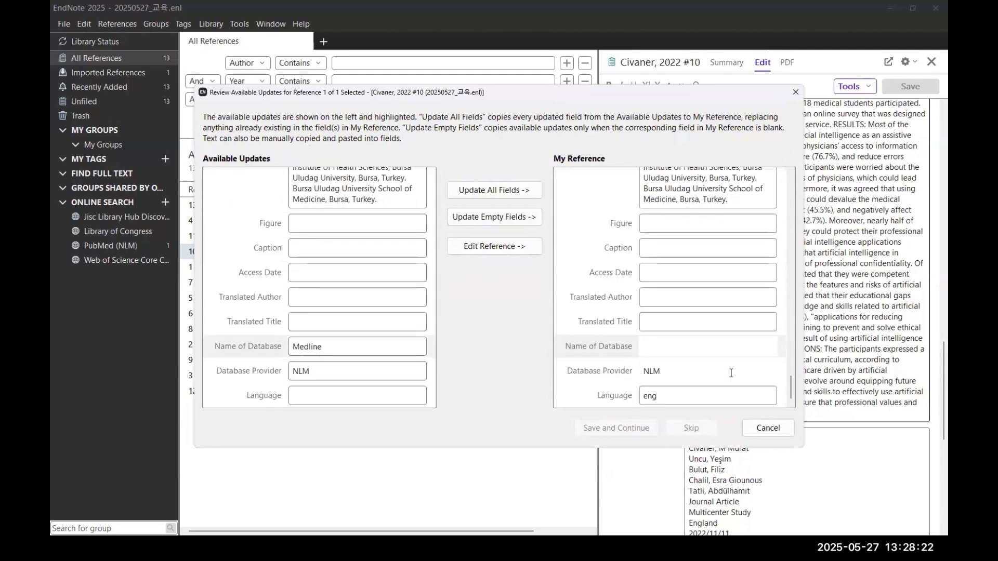
Step: Update only the empty fields of the medical education reference with the available values, dismiss the update message and check its URL field
click(493, 191)
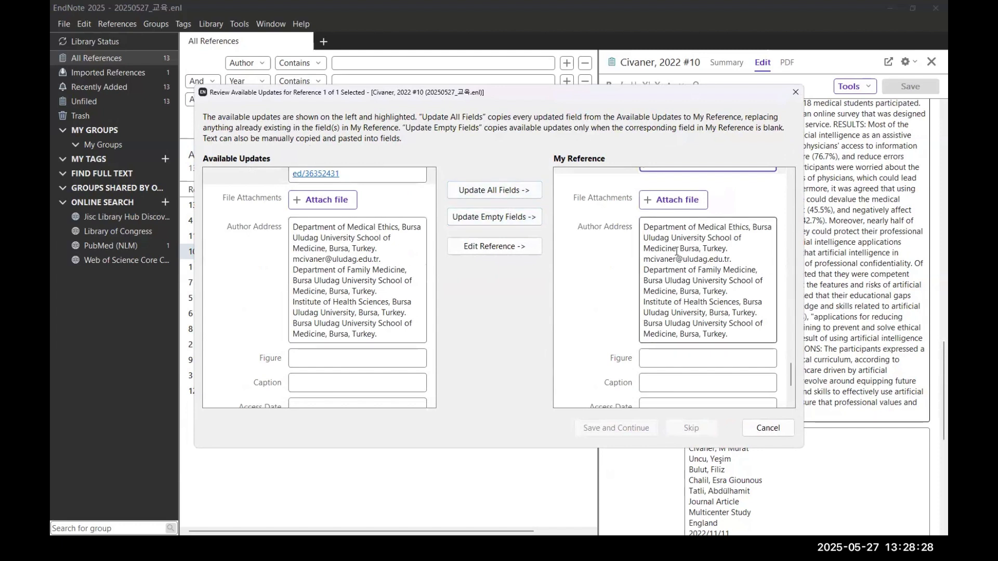
click(467, 245)
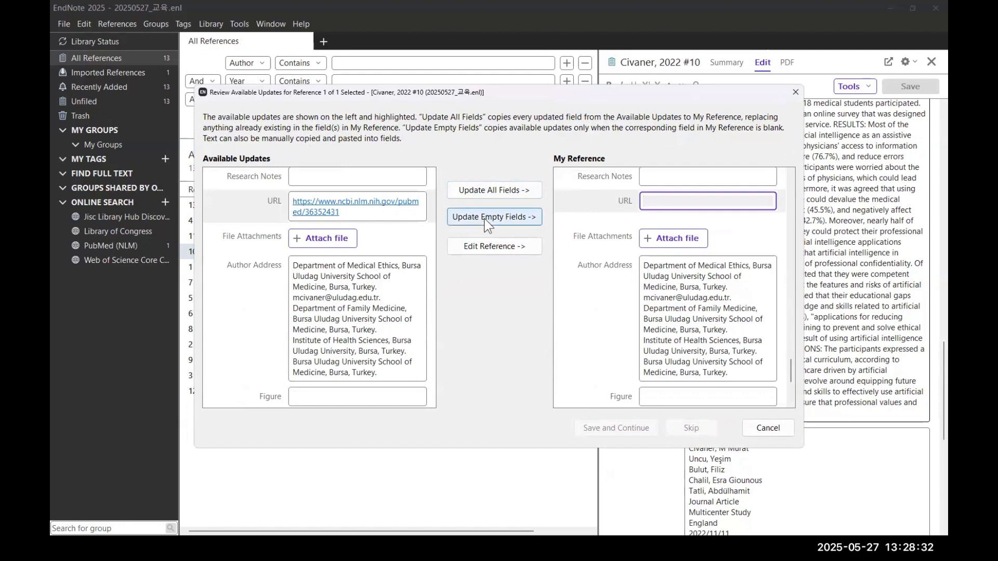
click(516, 221)
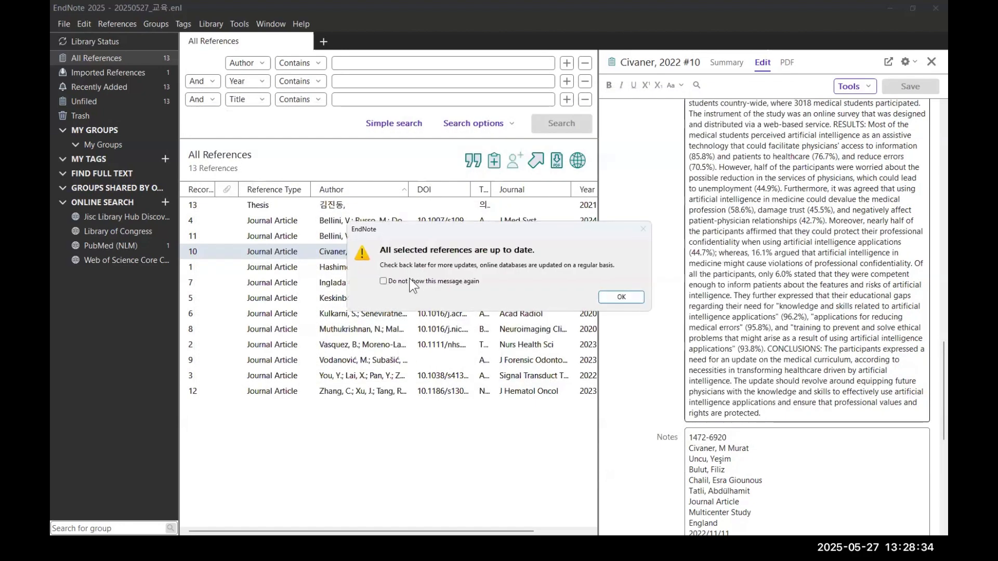
click(610, 296)
scroll(669, 260, down, 5)
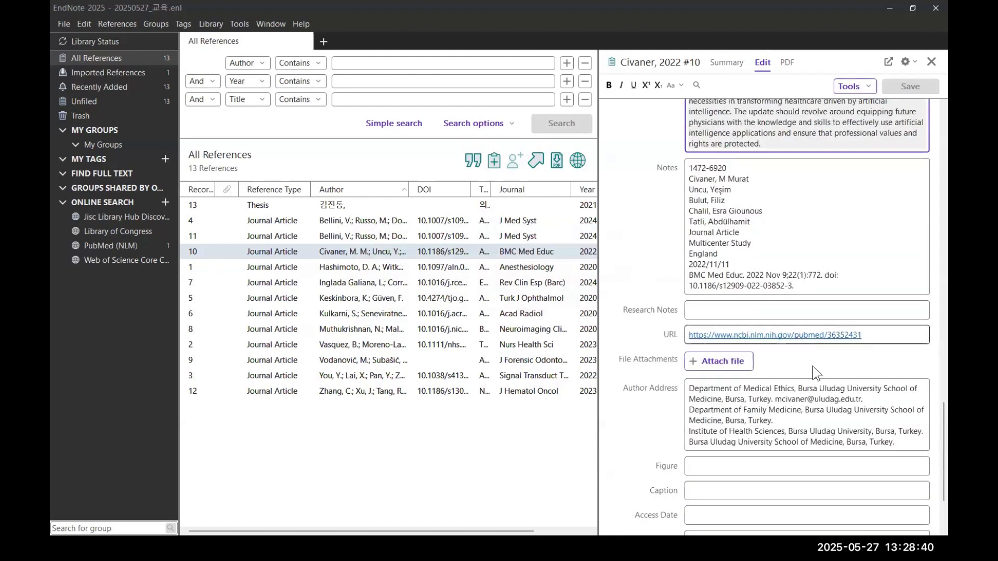
Step: Bring up the Show Empty Fields option for the medical education reference, close it without a change and look over its fields
scroll(831, 338, up, 10)
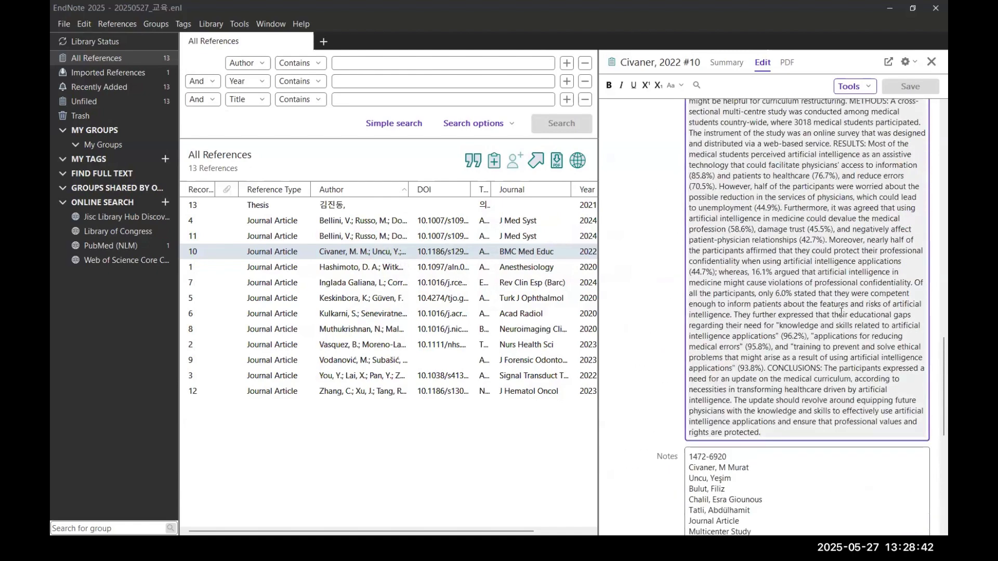
scroll(840, 302, up, 15)
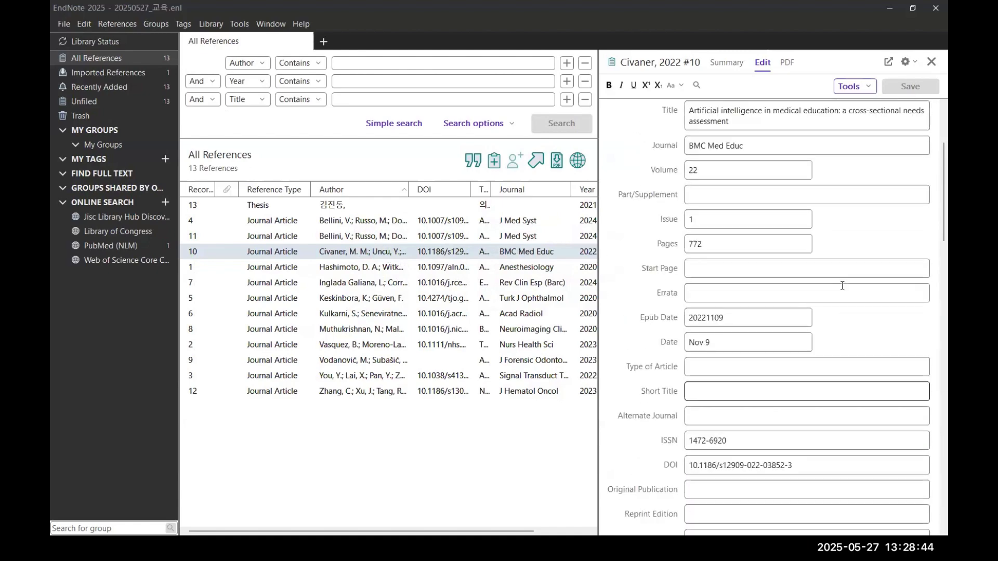
right_click(853, 106)
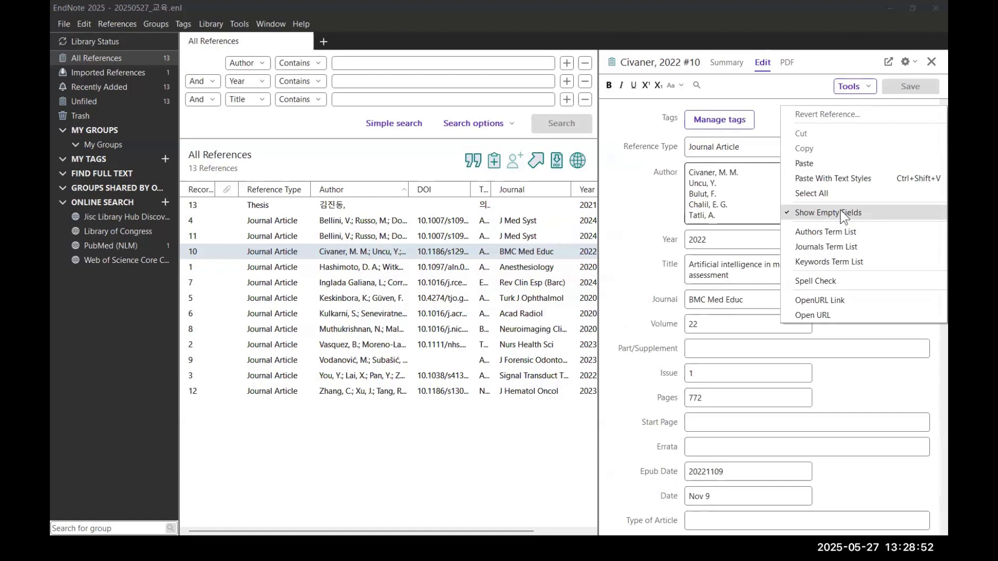
click(677, 223)
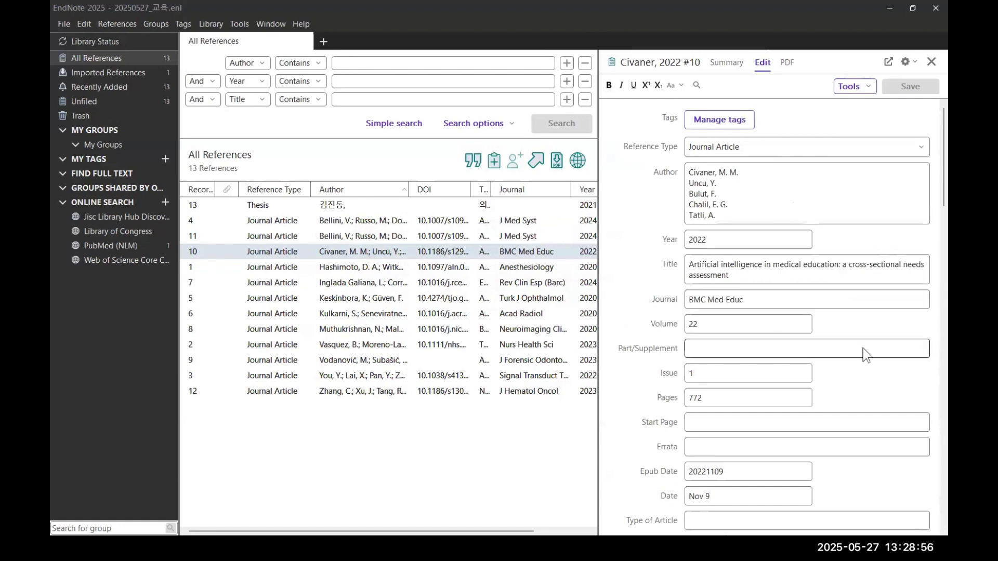
scroll(863, 347, down, 5)
scroll(864, 355, down, 5)
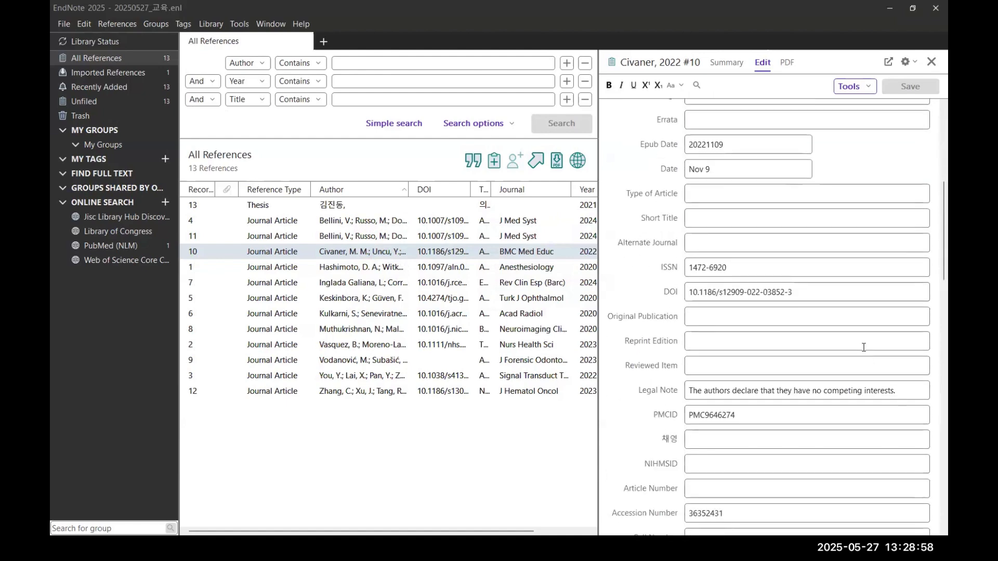
Step: Open the editable fields of the 2020 Acad Radiol reference and examine its keywords, abstract, notes and research notes fields
click(419, 264)
click(441, 294)
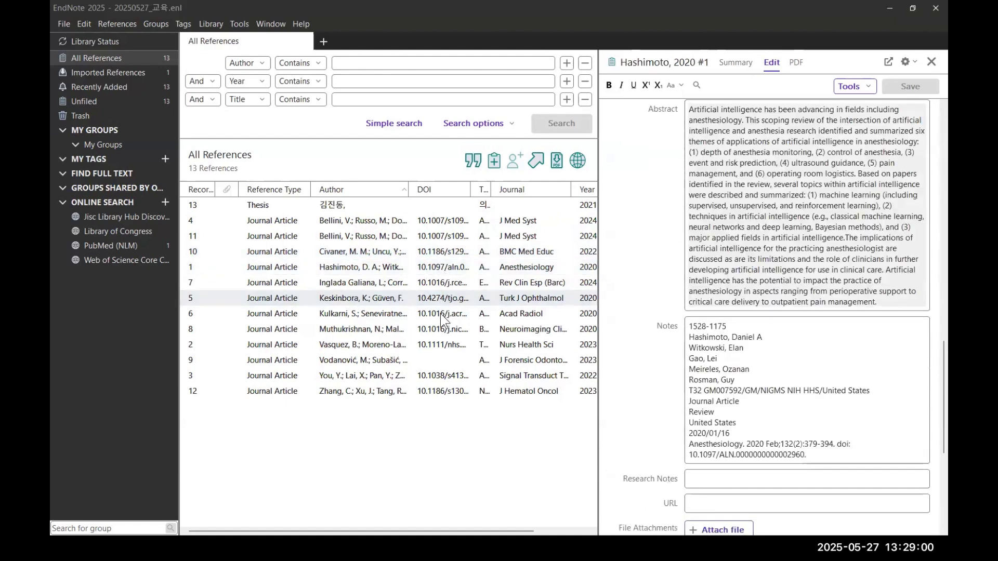
click(438, 314)
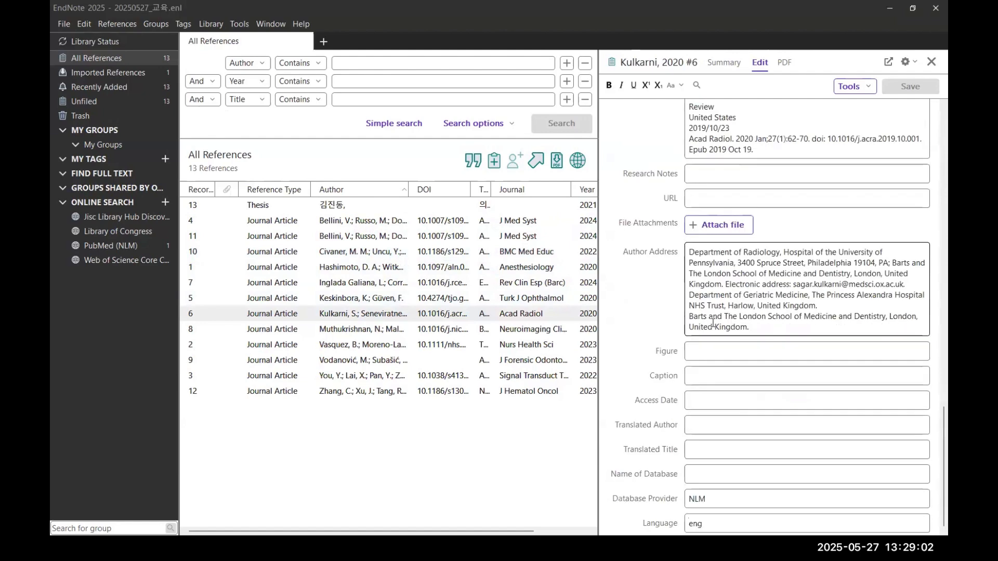
click(710, 173)
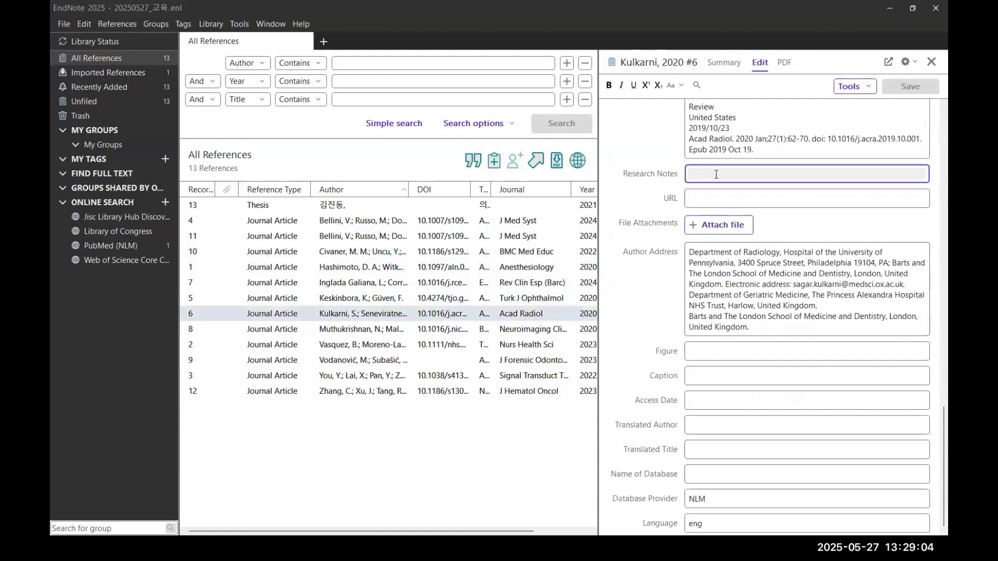
scroll(710, 173, up, 3)
scroll(706, 250, up, 5)
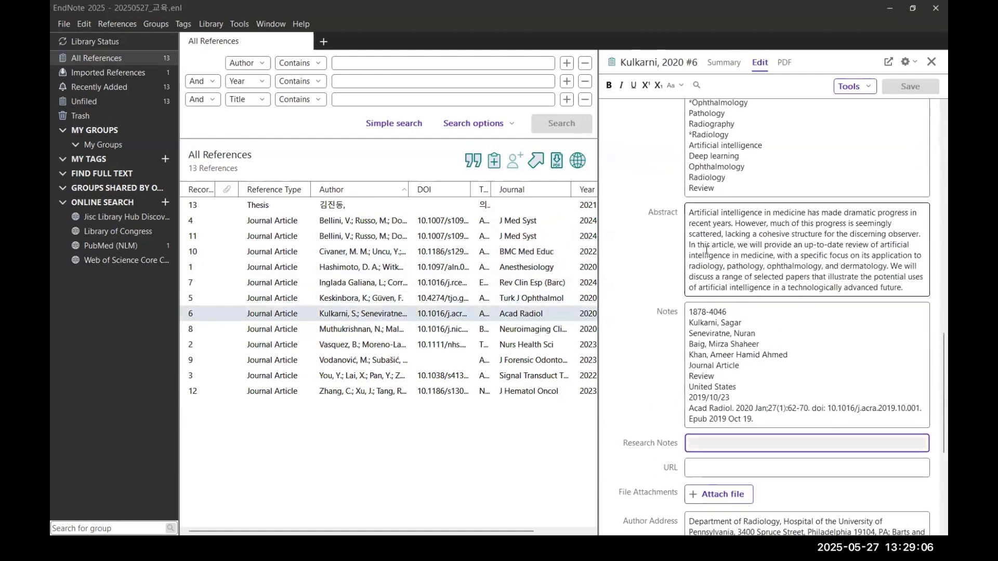
click(704, 198)
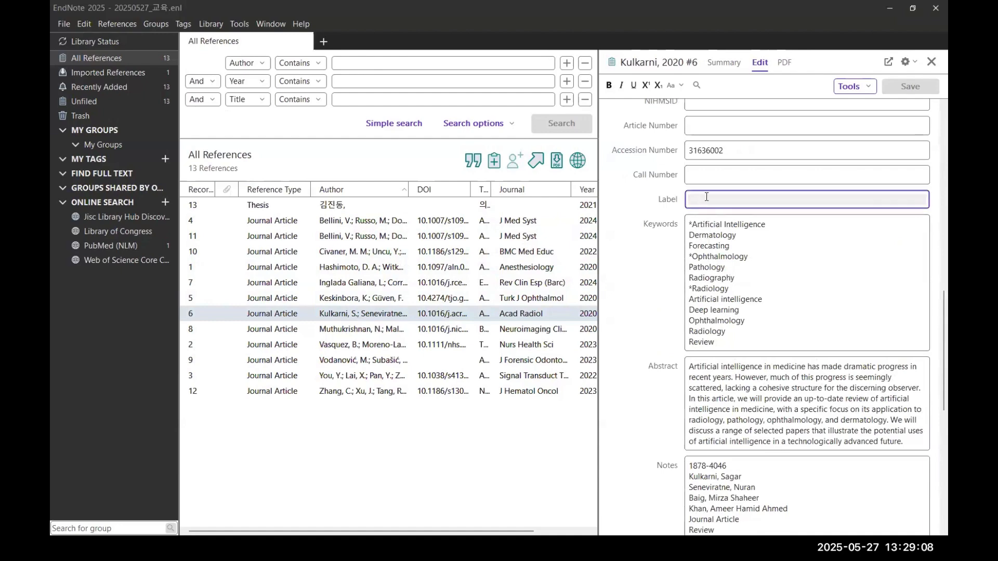
scroll(707, 197, down, 5)
Step: Enter "1. 연구유형: RCT" in the Research Notes of the Acad Radiol reference and copy that text
click(700, 326)
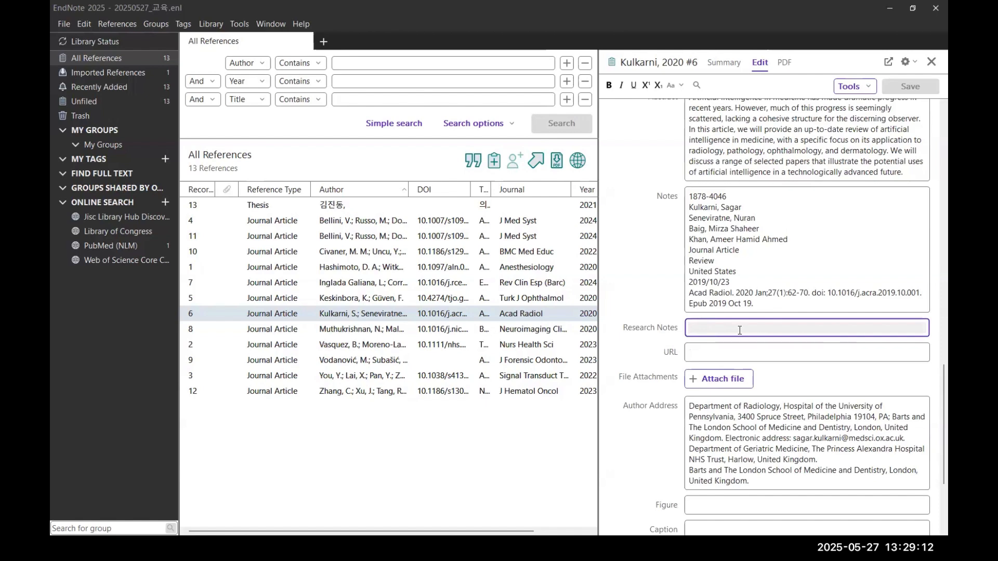
text(1)
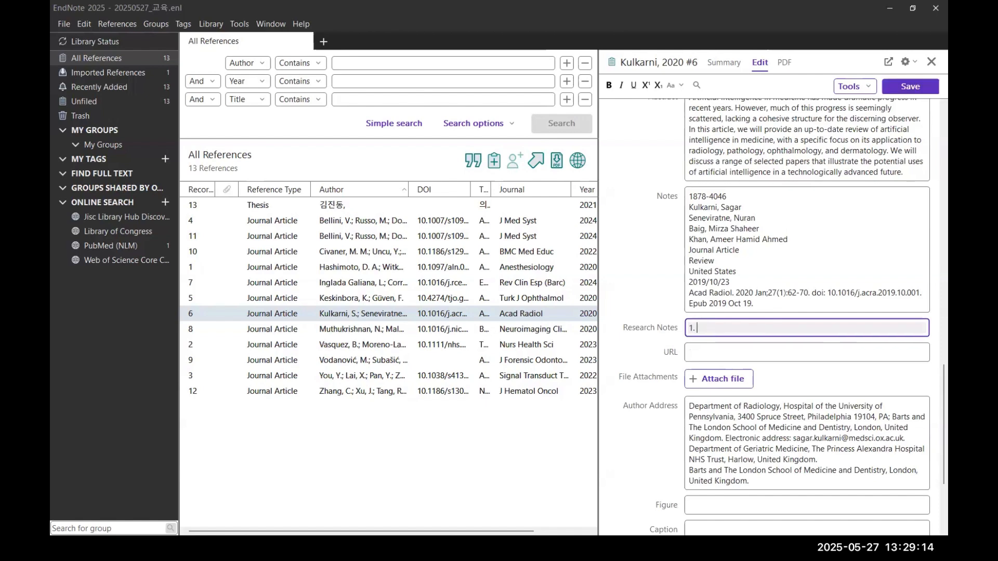
text(. ㅇㄱ)
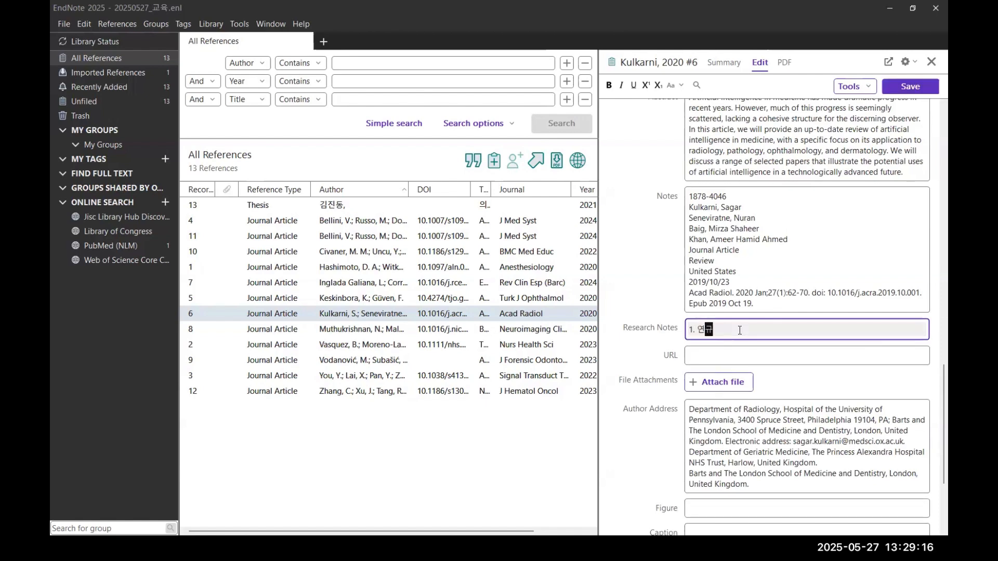
text(ㅇㅠㅎㅕ)
key(BackSpace)
text(ㅕㅇ  RCT)
key(ctrl+a)
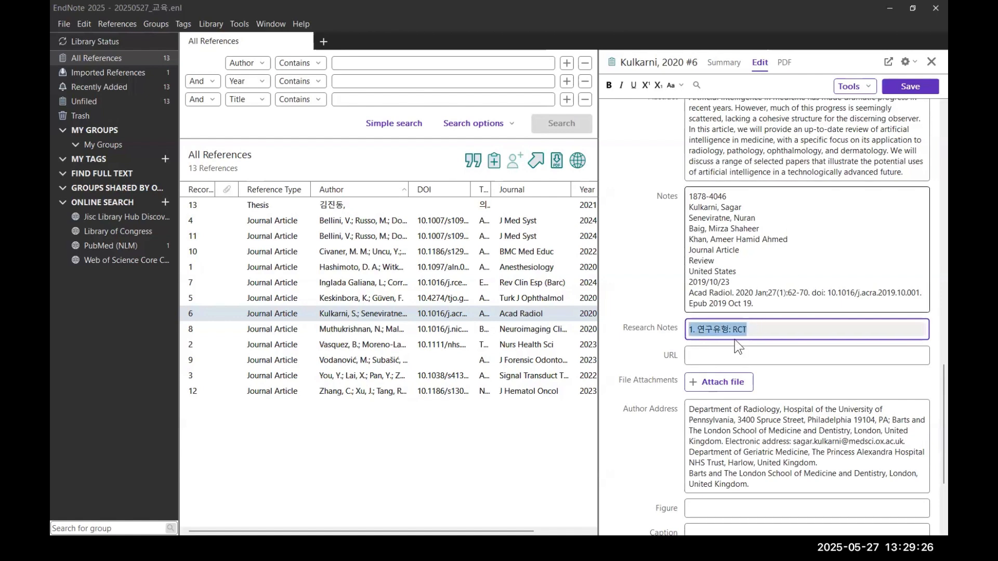
click(769, 329)
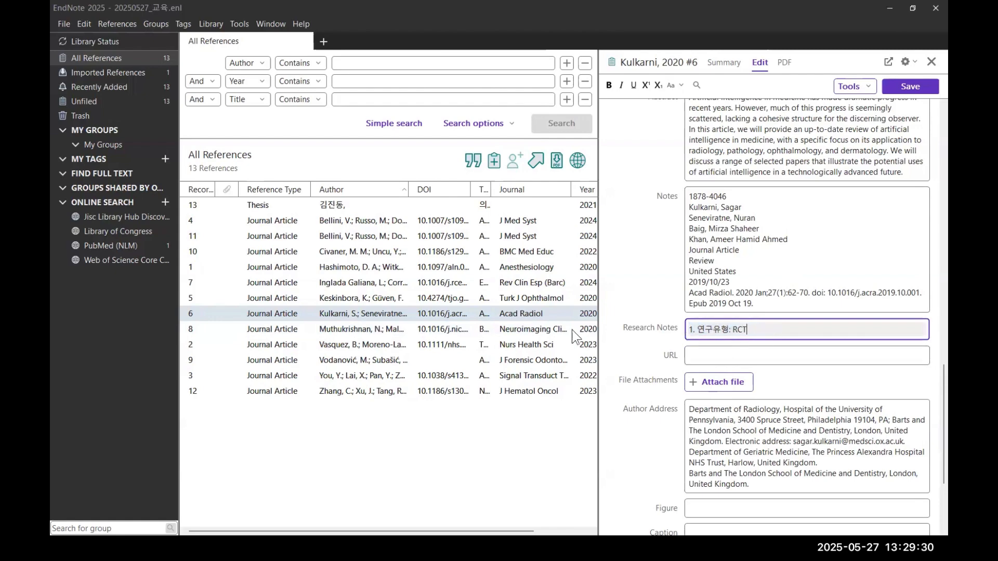
Step: Save the changes to the Acad Radiol reference and open the editable fields of "Brief History of Artificial Intelligence"
click(723, 62)
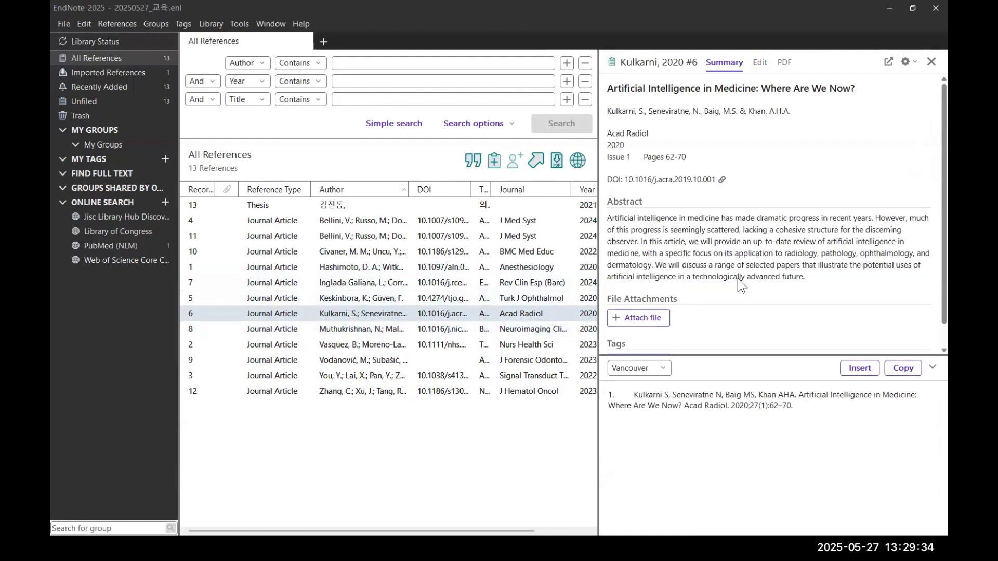
click(526, 329)
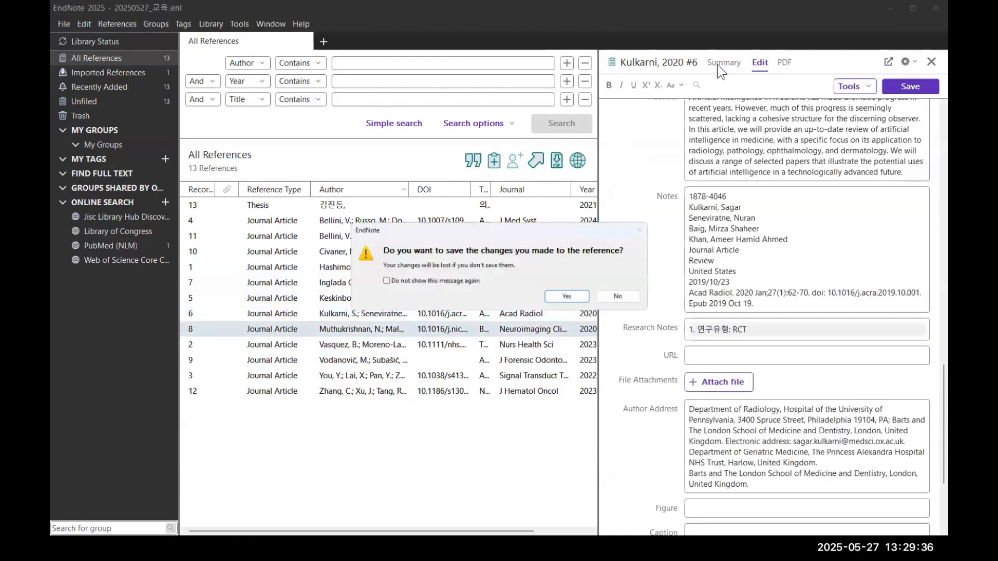
click(581, 297)
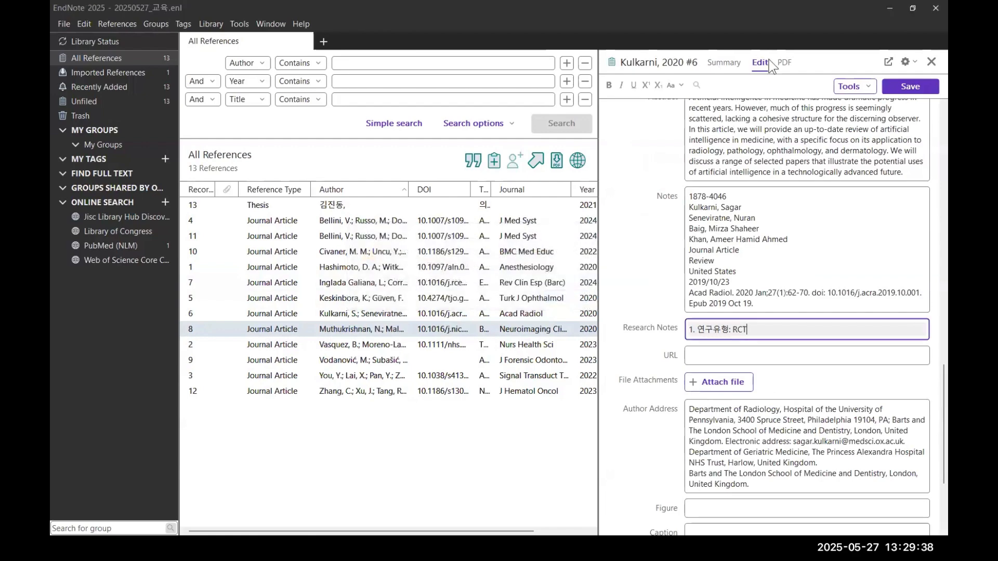
click(764, 63)
click(791, 62)
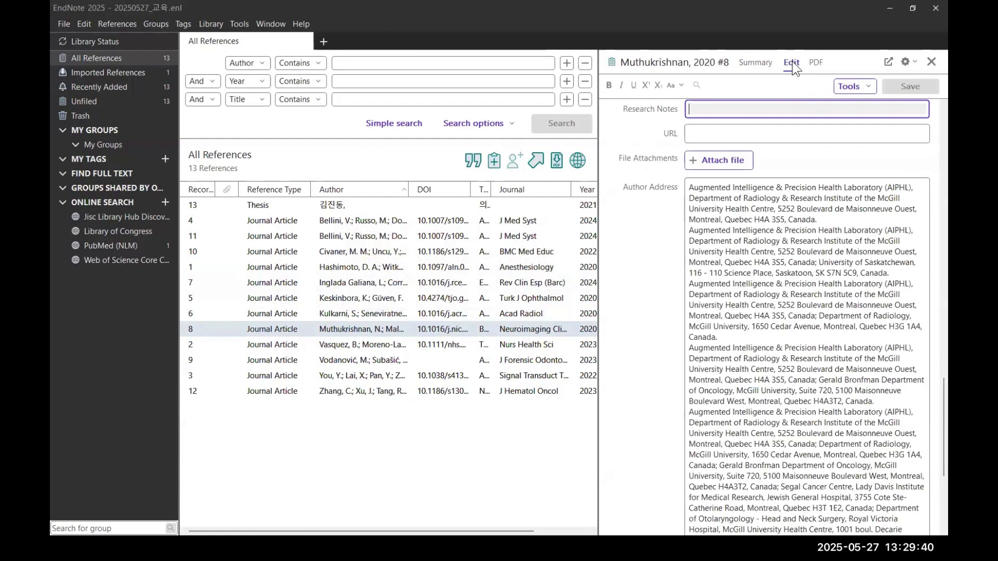
Step: Paste the copied text into the Research Notes of this reference, change it to "2. 연구유형: Review" and save the reference
scroll(699, 242, down, 1)
scroll(693, 236, up, 4)
click(740, 166)
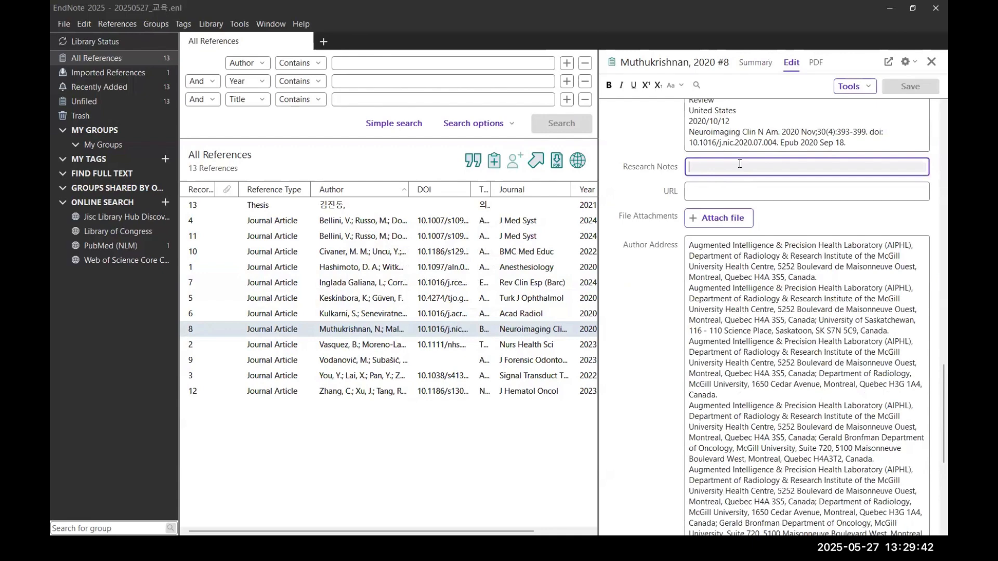
text(1. 연구유형: RCT)
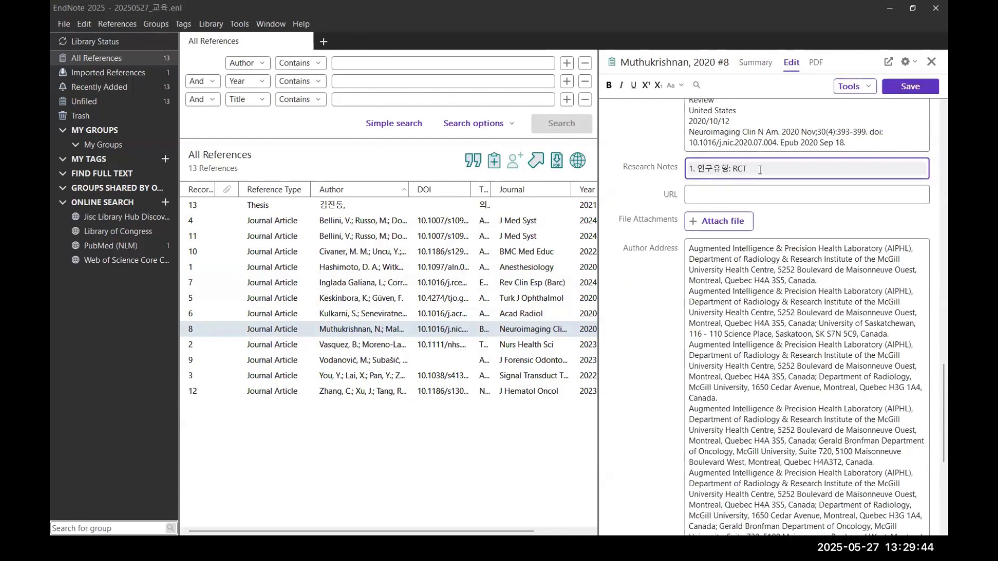
click(695, 168)
key(BackSpace)
text(2)
double_click(755, 168)
text(Review)
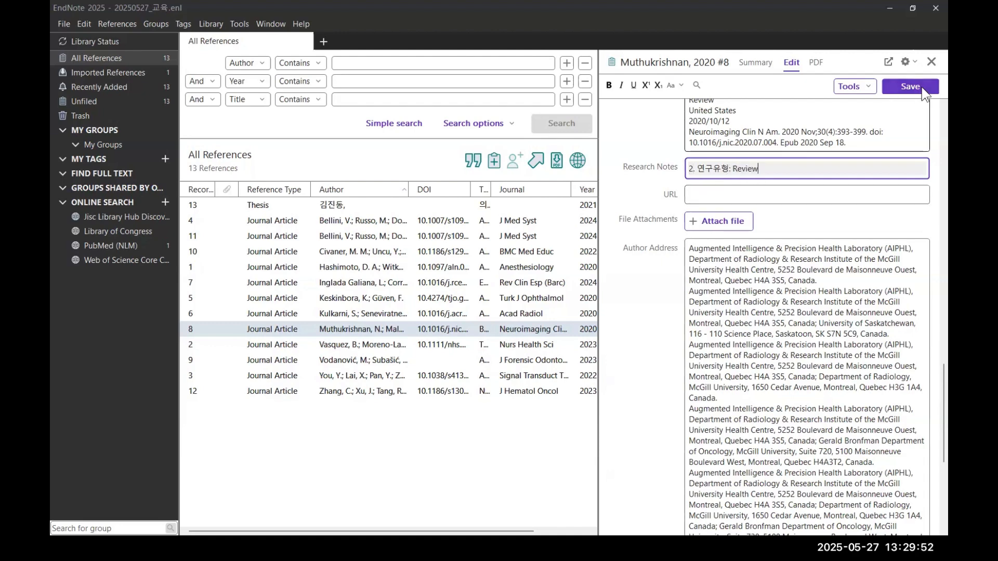
click(923, 89)
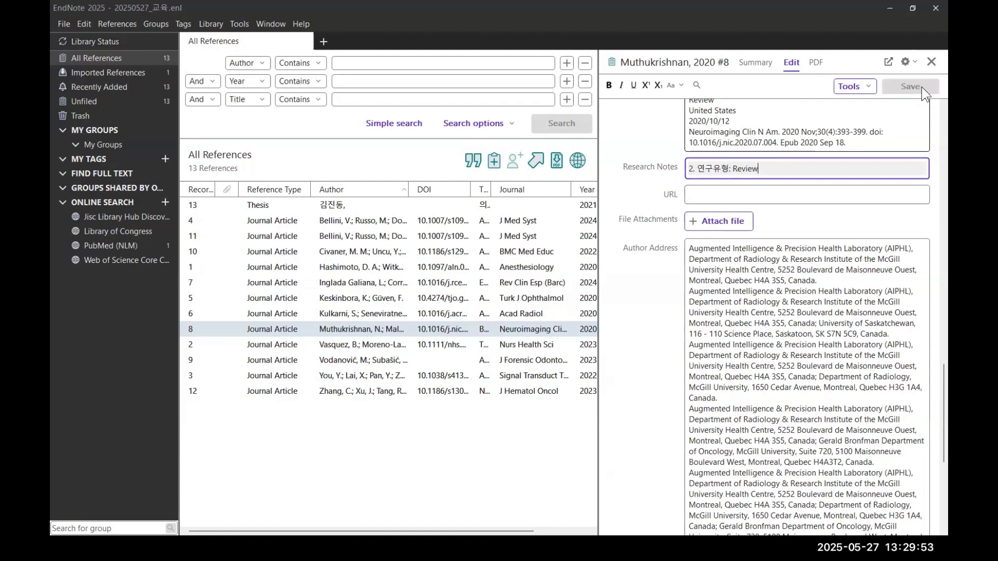
Step: Close the reference panel and add the Research Notes column to the reference list
click(930, 61)
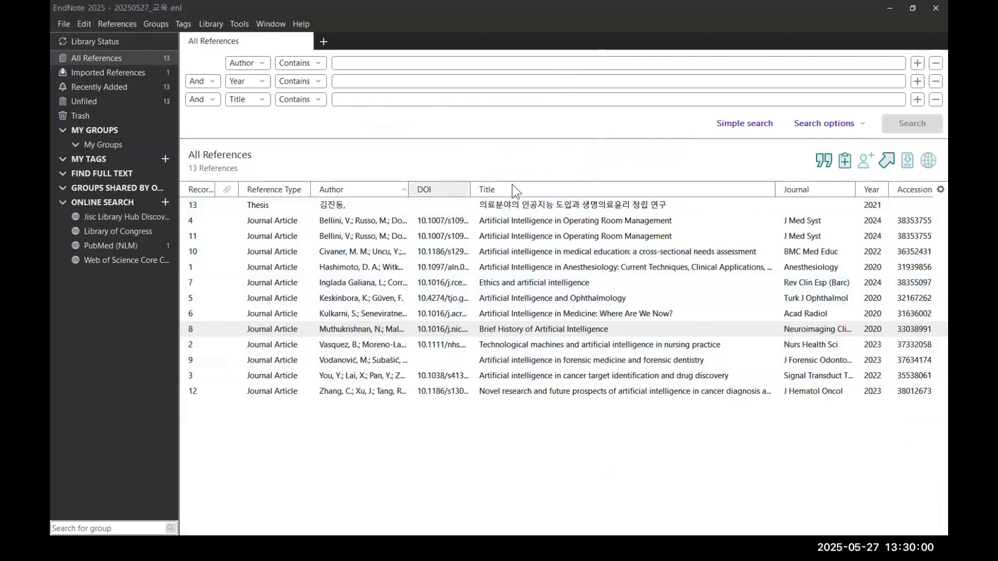
right_click(537, 192)
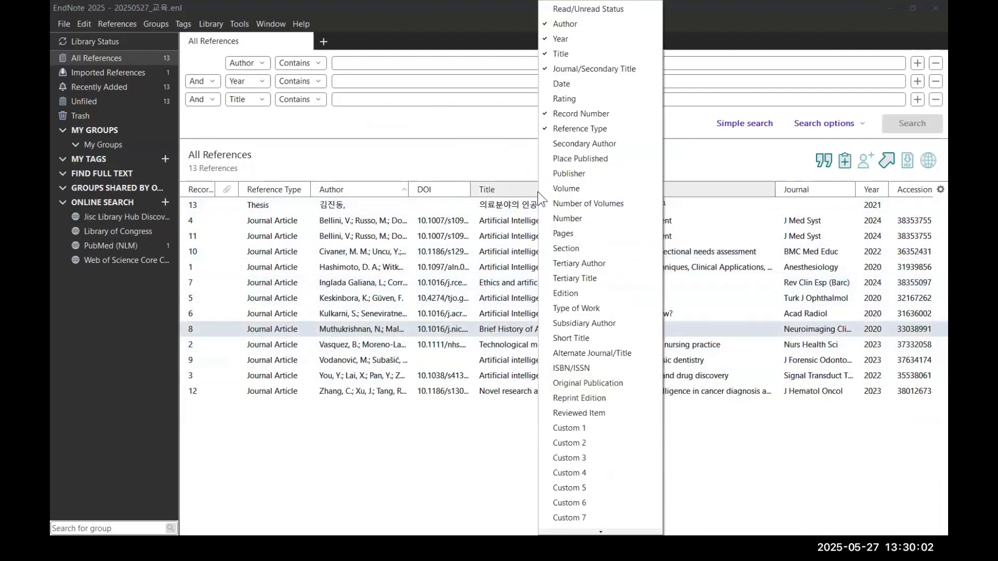
scroll(608, 388, down, 6)
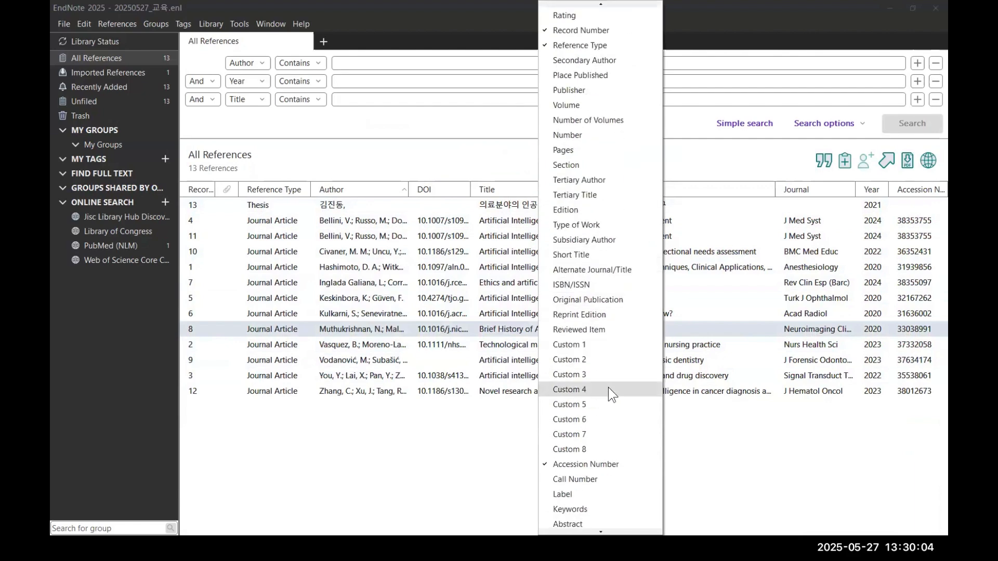
scroll(612, 386, down, 1)
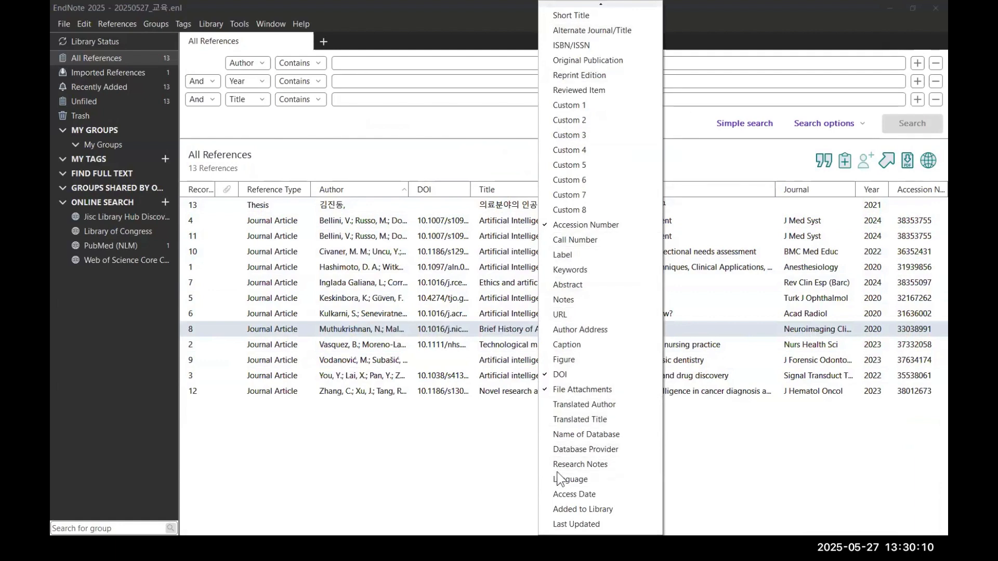
right_click(730, 191)
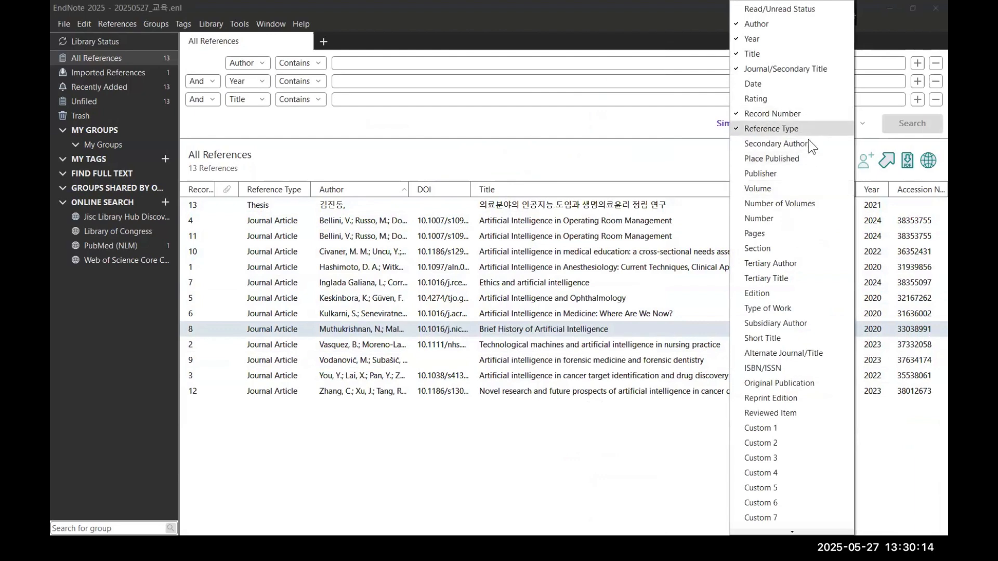
scroll(819, 351, down, 2)
scroll(805, 221, up, 2)
scroll(805, 410, down, 5)
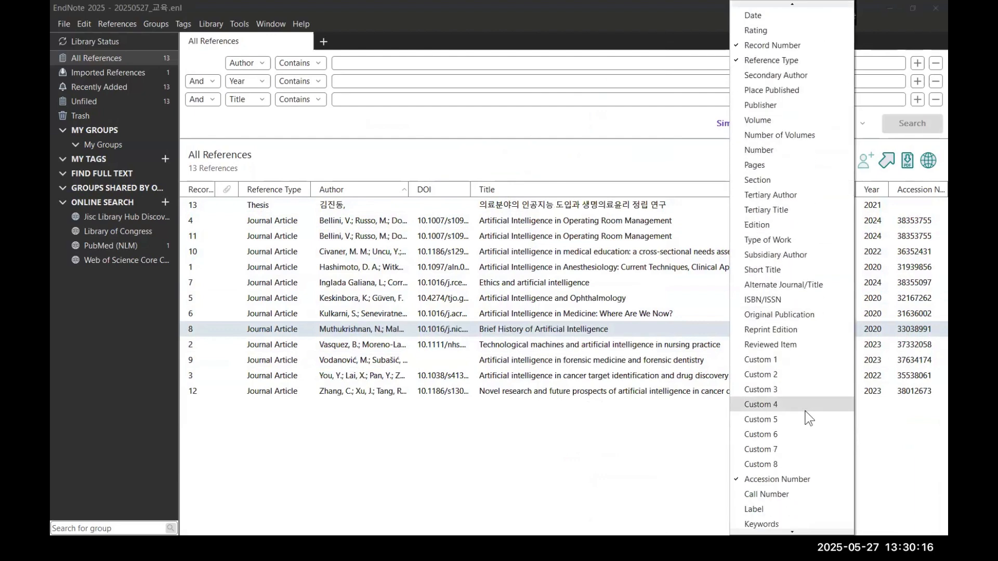
scroll(818, 416, down, 5)
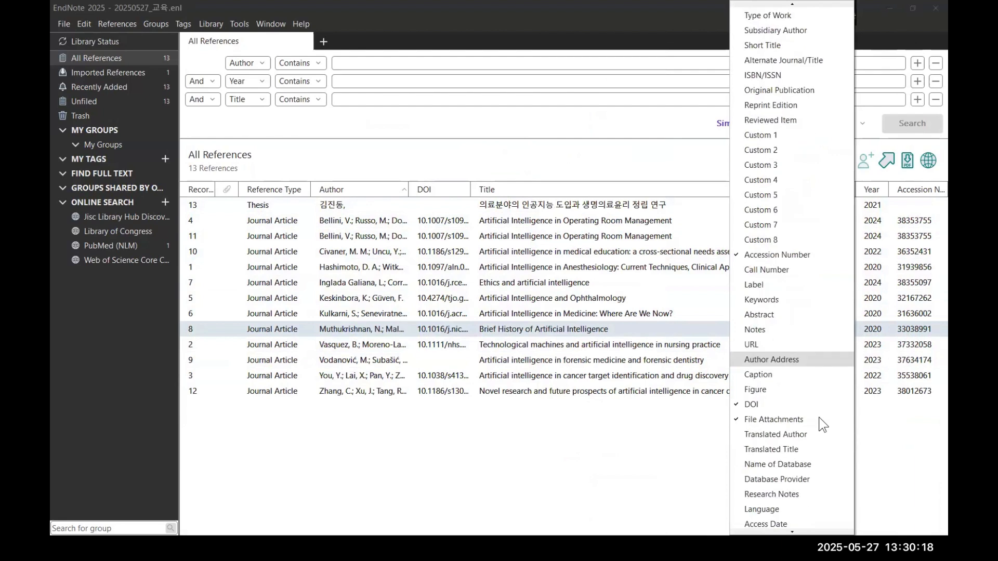
scroll(823, 424, down, 1)
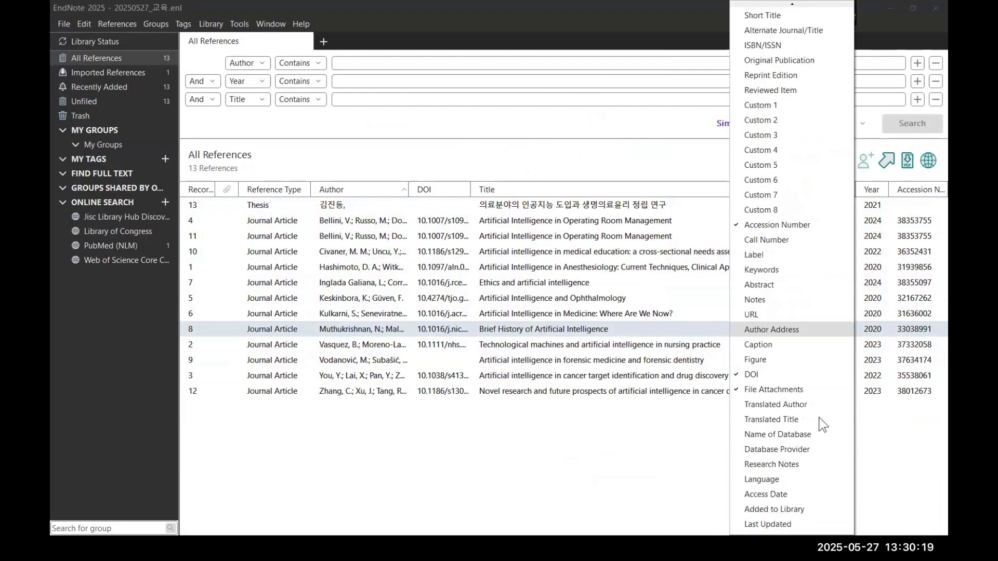
click(789, 467)
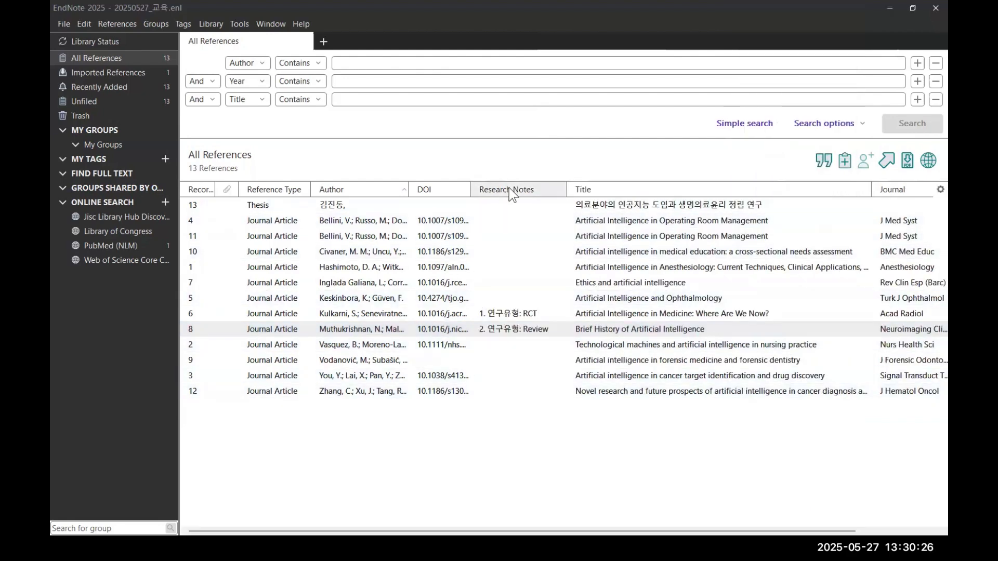
right_click(625, 189)
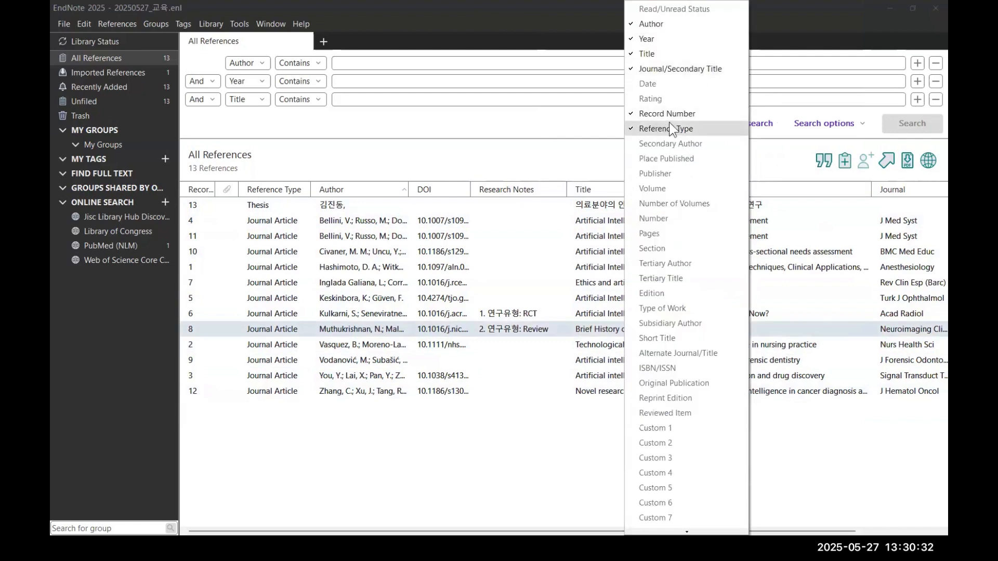
scroll(694, 356, down, 3)
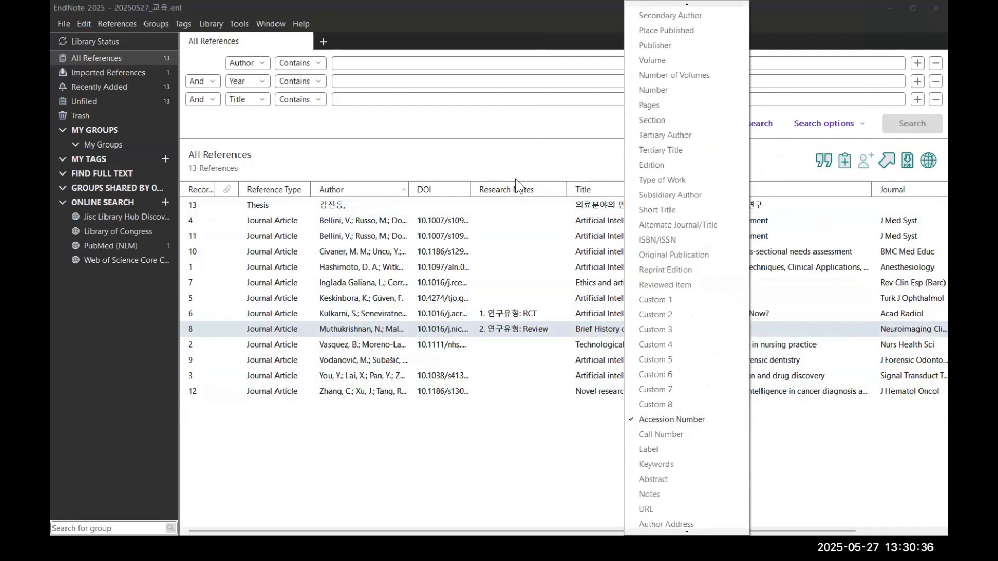
click(567, 174)
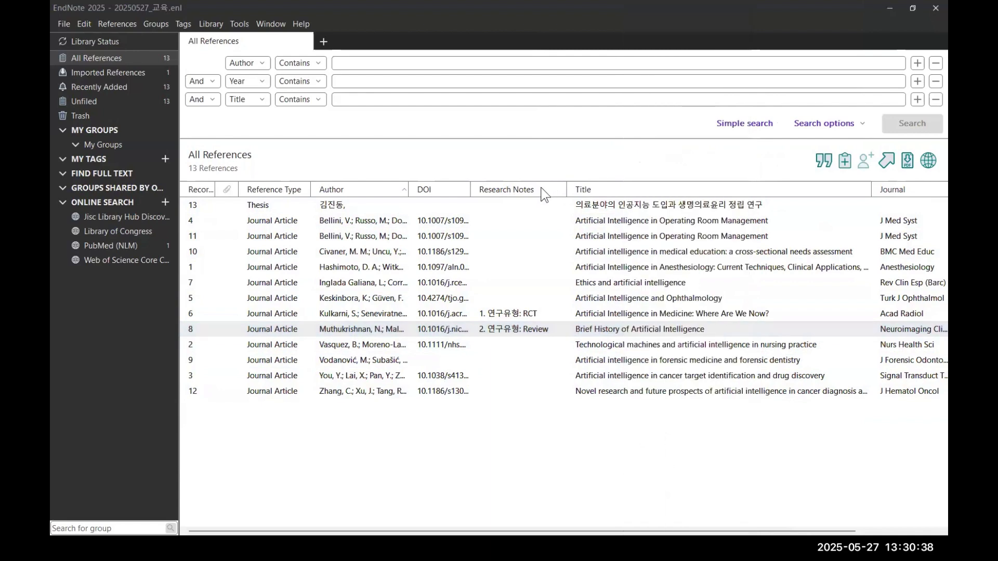
Step: Sort the reference list by Research Notes and open the editable fields of "Artificial intelligence in forensic medicine and forensic dentistry"
click(521, 192)
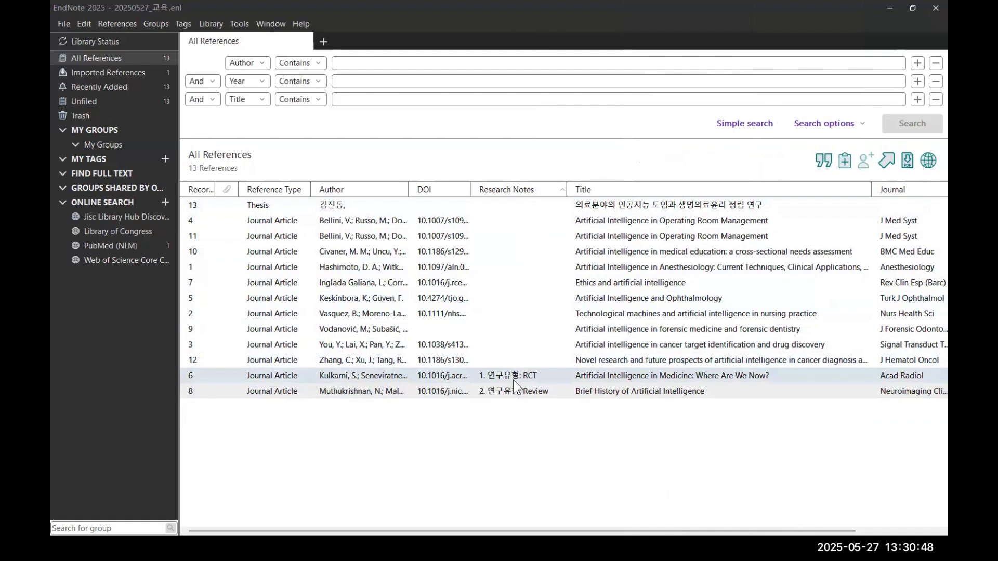
click(453, 375)
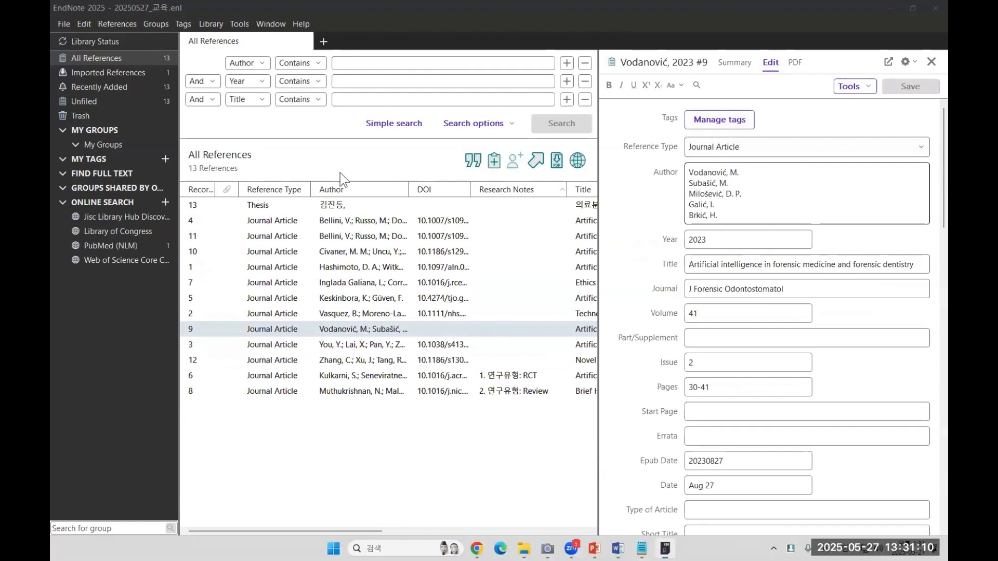
Step: Switch to the PowerPoint slide show and advance past the search-function slide to the "직접입력" slide
key(super+Tab)
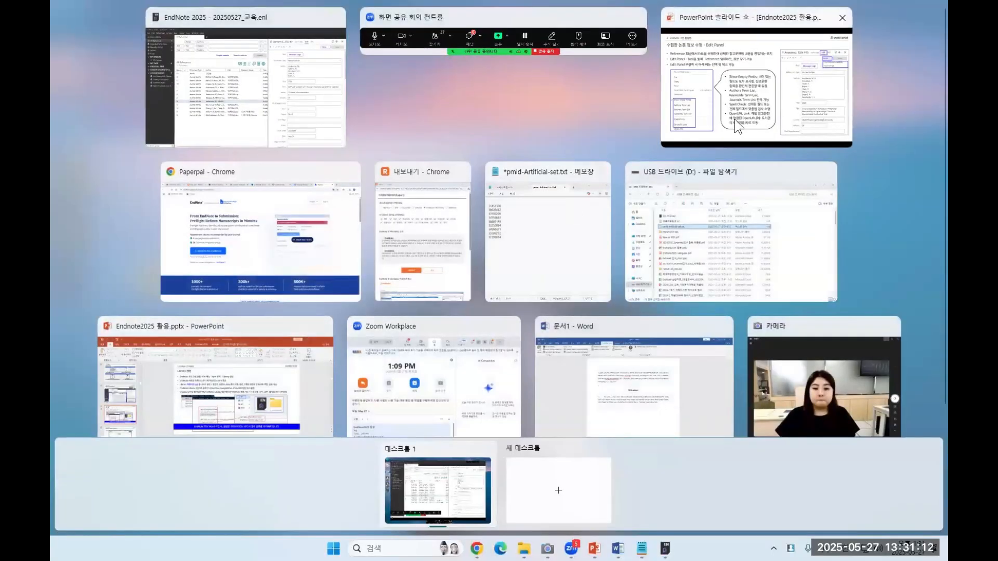
click(756, 88)
key(Right)
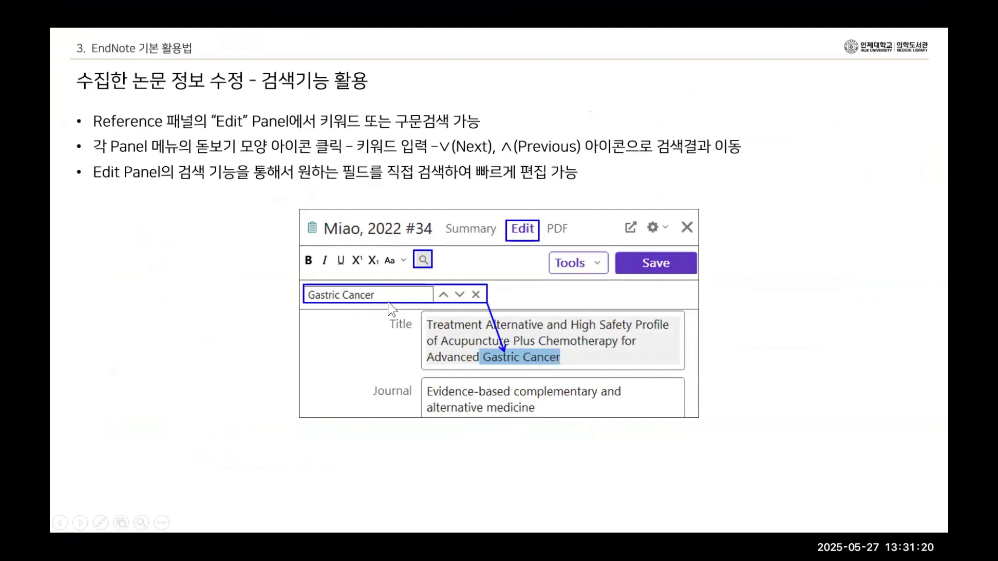
click(721, 352)
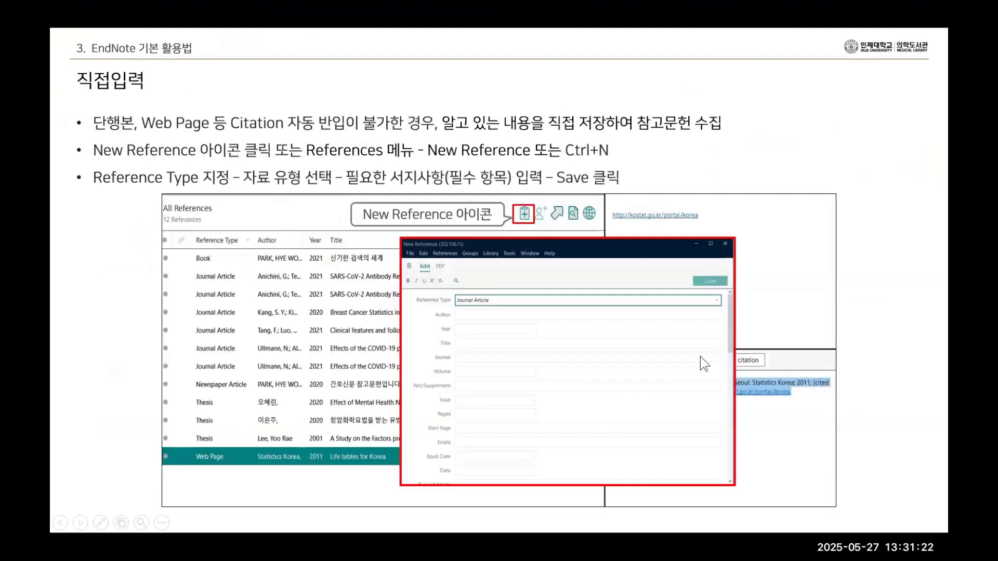
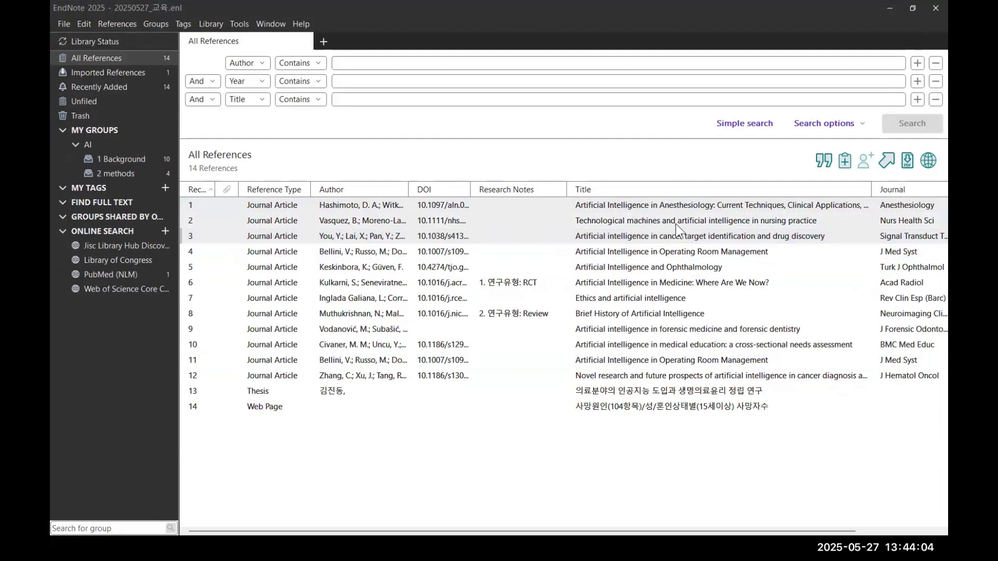
Step: Run Find Full Text on the selected records 1 to 3 and continue past the authentication login
click(908, 161)
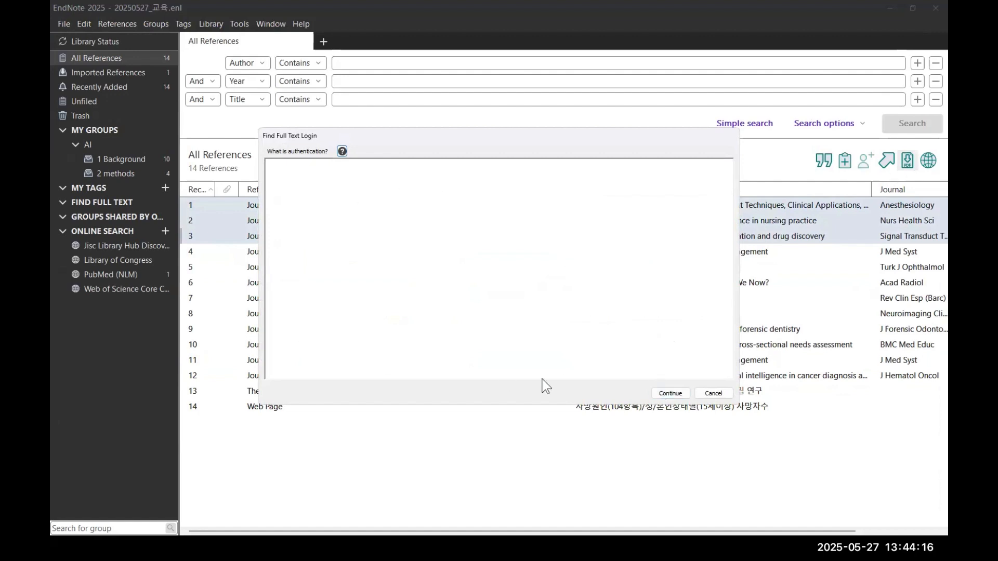
click(670, 395)
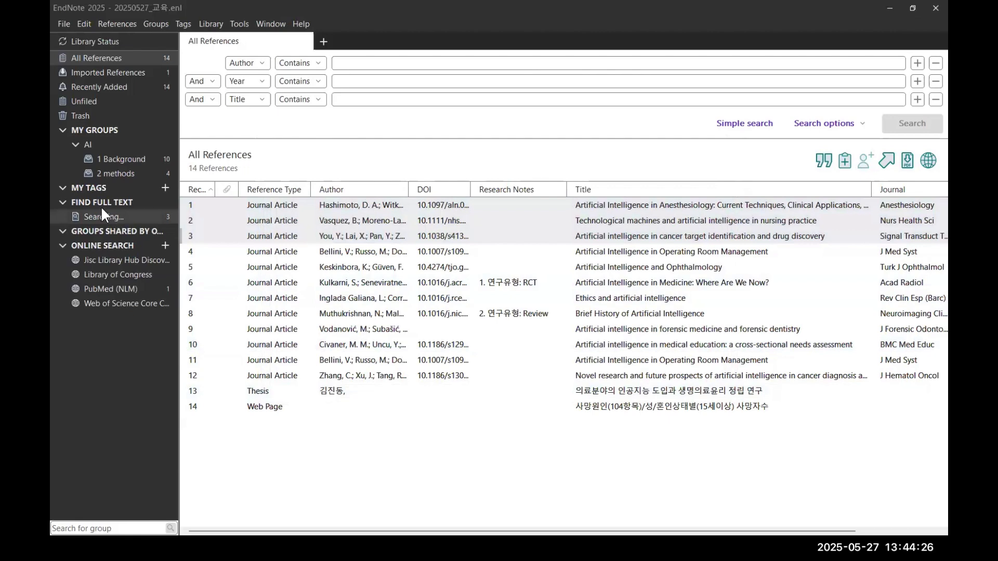
Step: Review the OpenURL path and authentication URL in the Find Full Text preferences and close the preferences
click(85, 23)
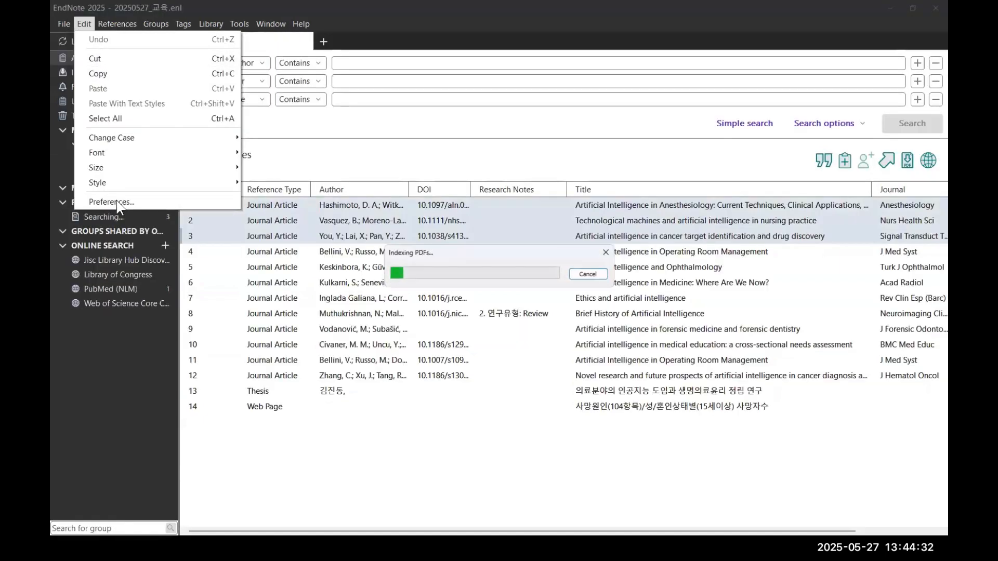
click(118, 203)
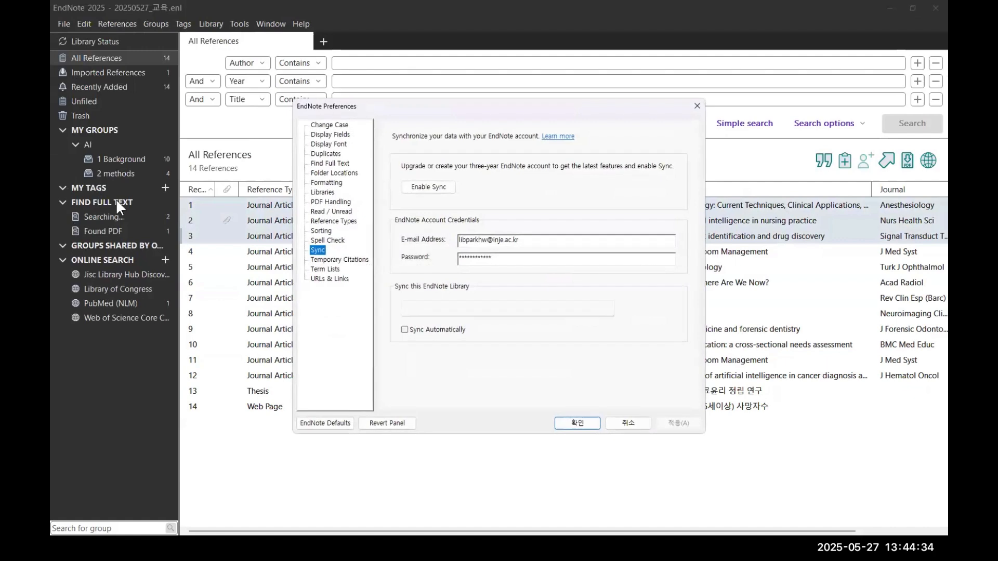
click(328, 164)
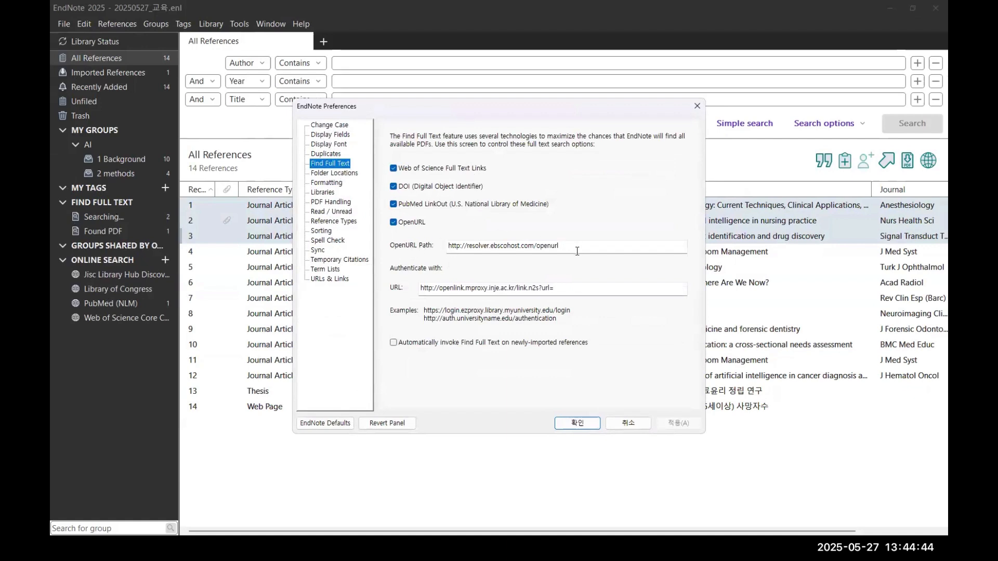
drag(577, 251, 441, 236)
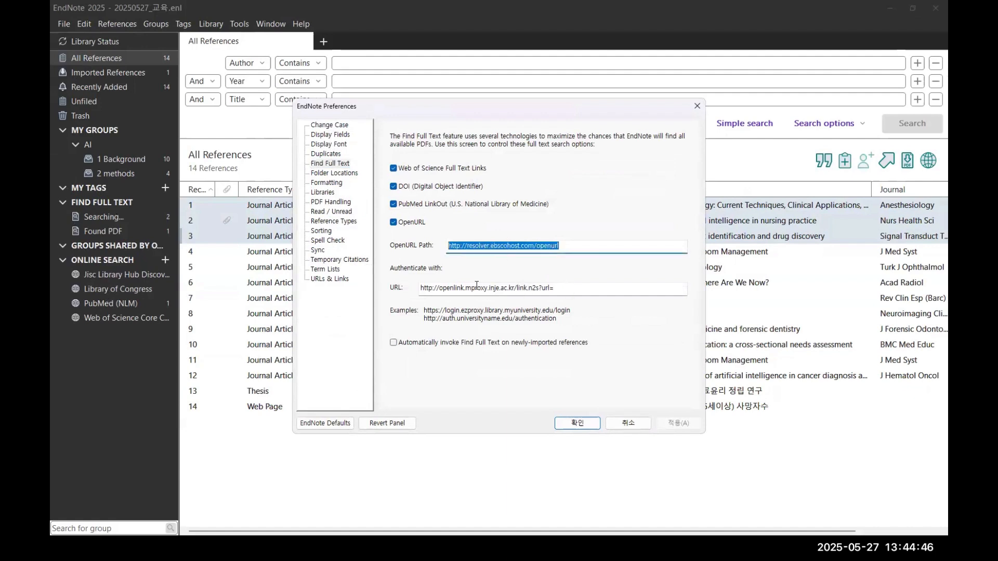
drag(570, 287, 418, 288)
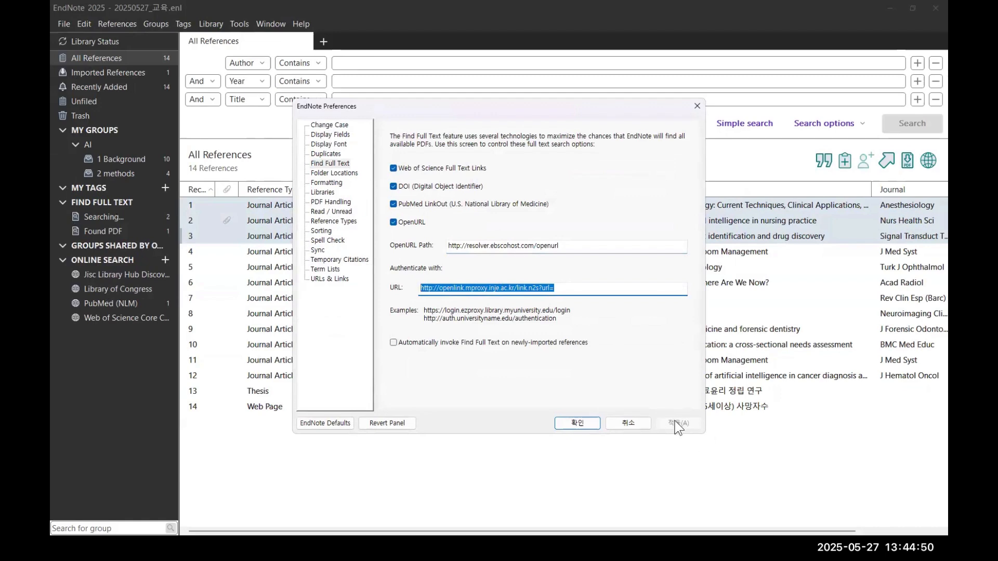
click(582, 423)
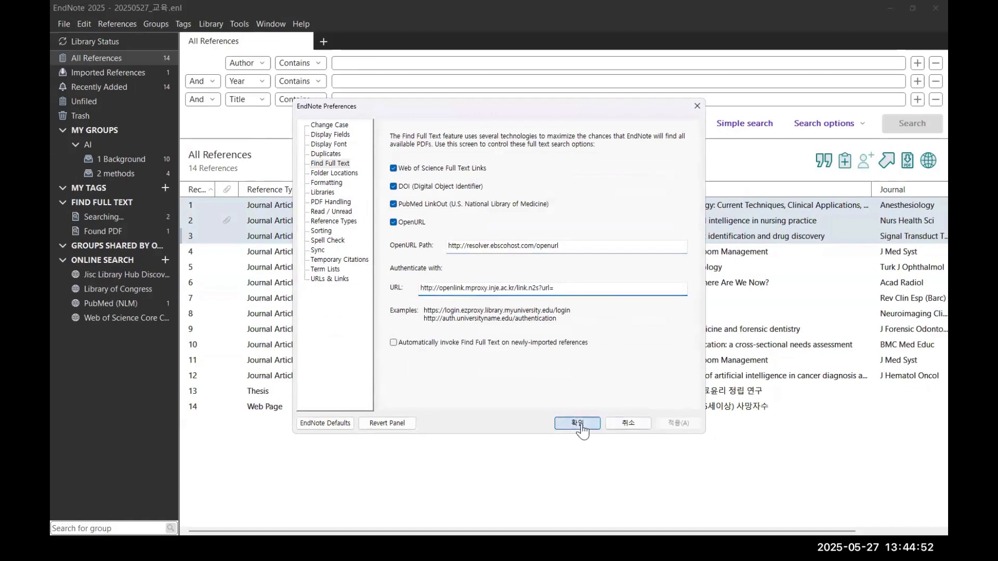
Step: Show the references with found PDFs and open the PDF of "Technological machines and artificial intelligence in nursing practice" in its own window
click(111, 229)
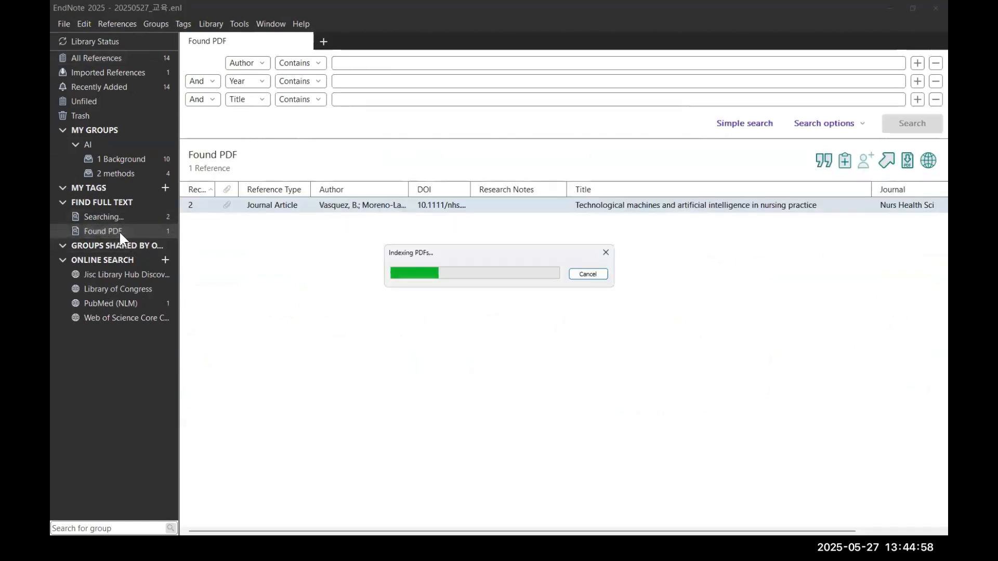
double_click(326, 204)
click(785, 62)
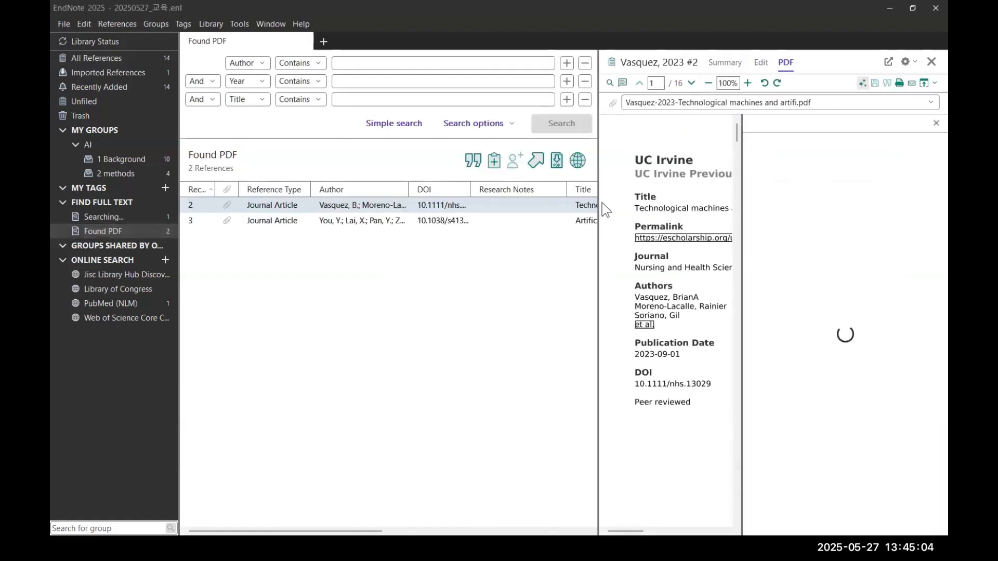
click(924, 83)
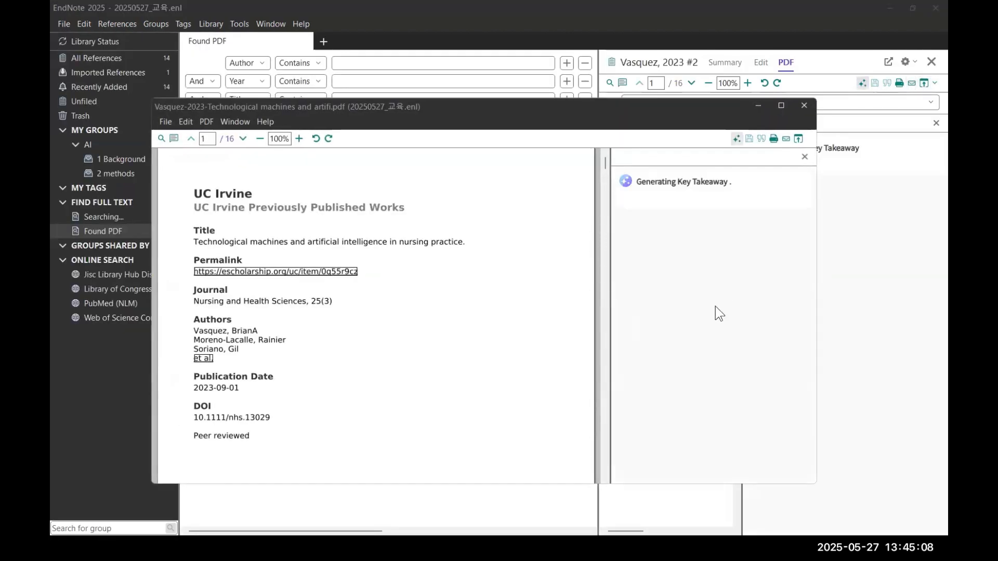
Step: Highlight the first sentence of the Introduction on page 3 of the PDF
scroll(510, 299, down, 3)
scroll(515, 299, down, 15)
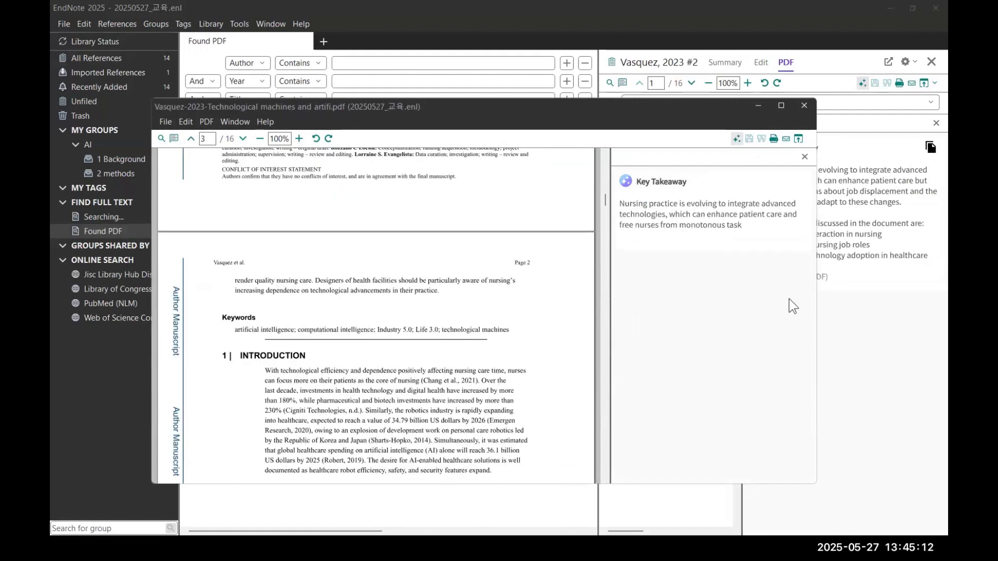
scroll(454, 318, down, 3)
scroll(452, 317, down, 5)
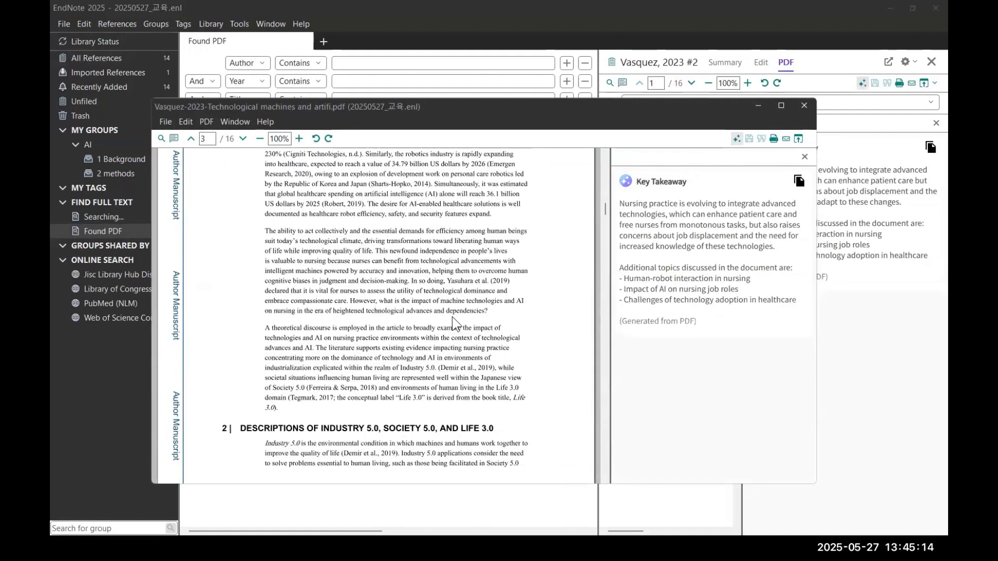
scroll(452, 317, up, 3)
drag(526, 104, 541, 84)
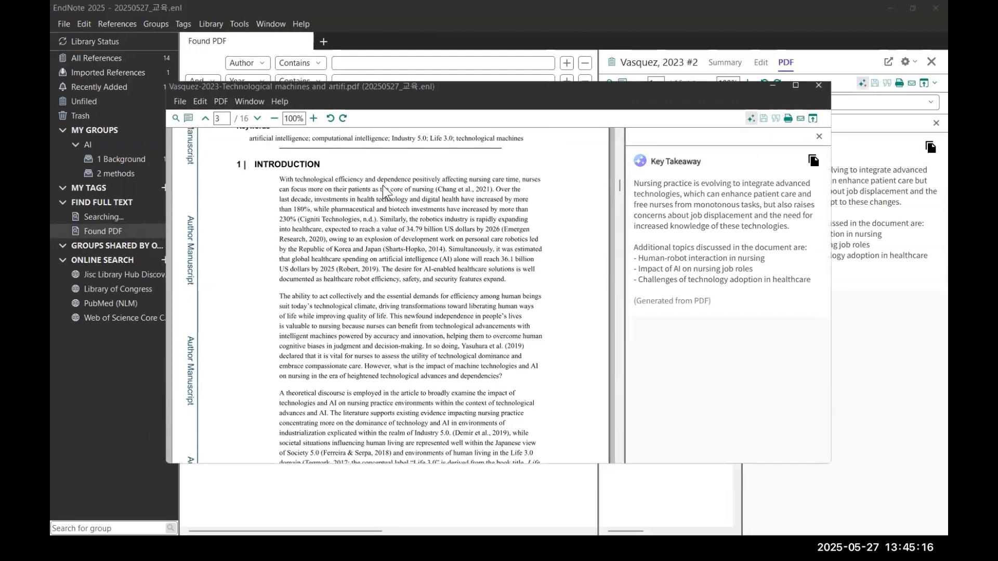
drag(279, 179, 496, 192)
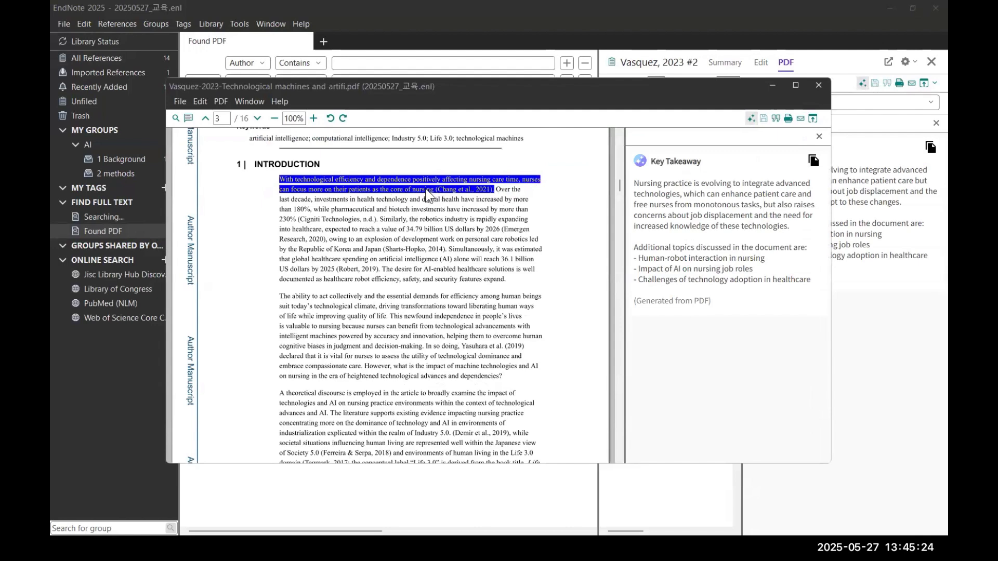
click(188, 119)
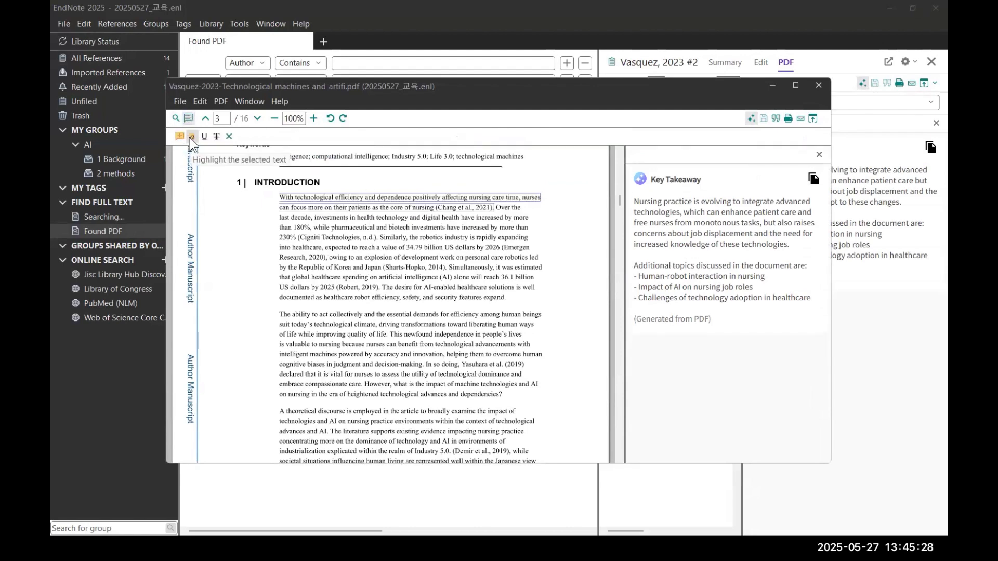
click(191, 136)
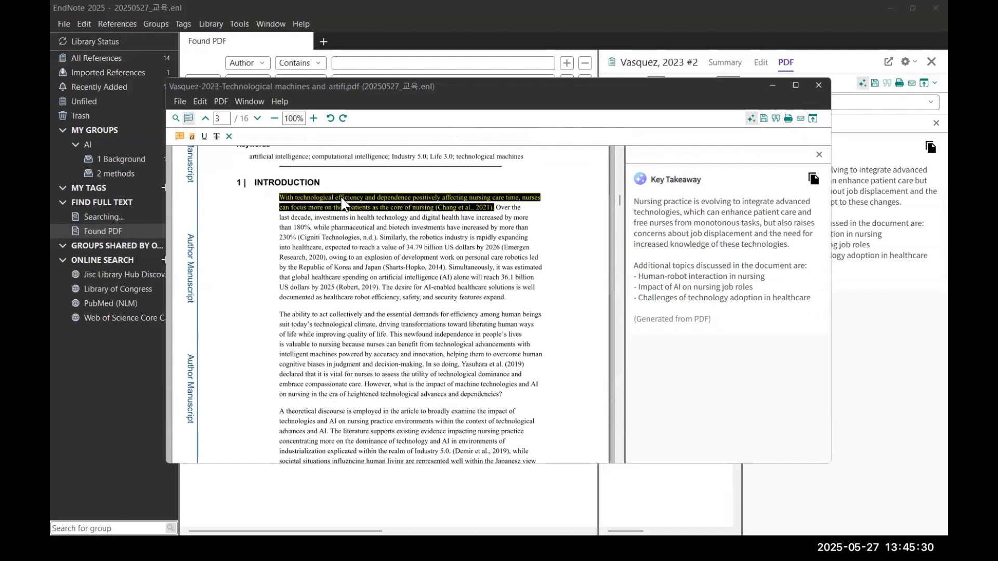
Step: Add a sticky note beside the highlighted Introduction sentence with the text "note를 입력합니다."
click(538, 217)
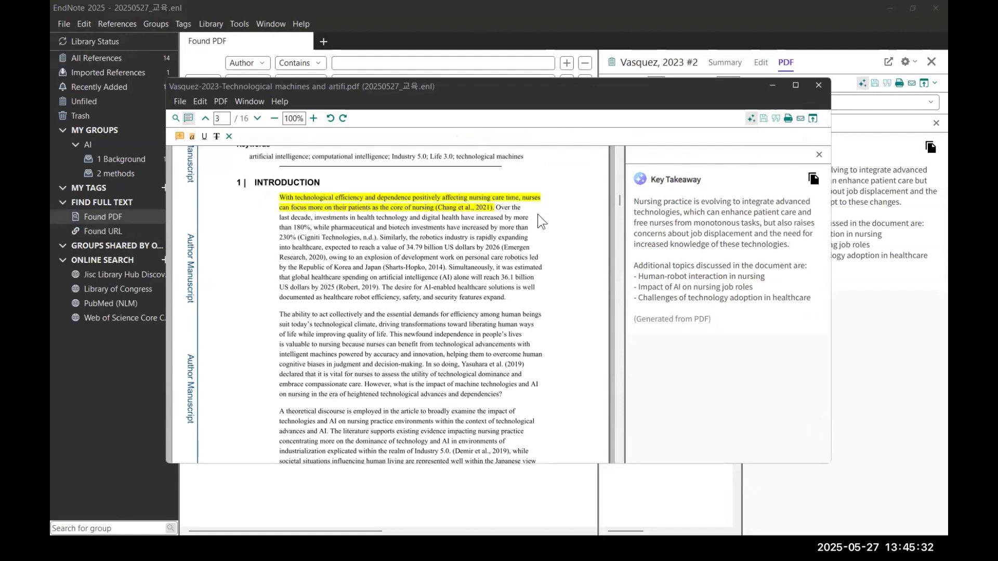
click(179, 137)
click(542, 218)
drag(224, 175, 130, 159)
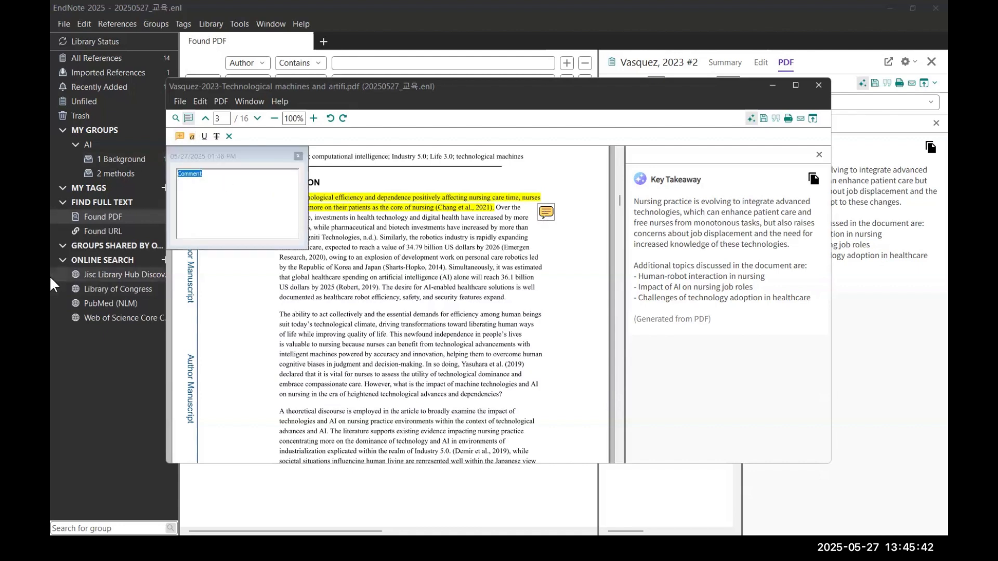
text(note를 입력합ㄴ니다.)
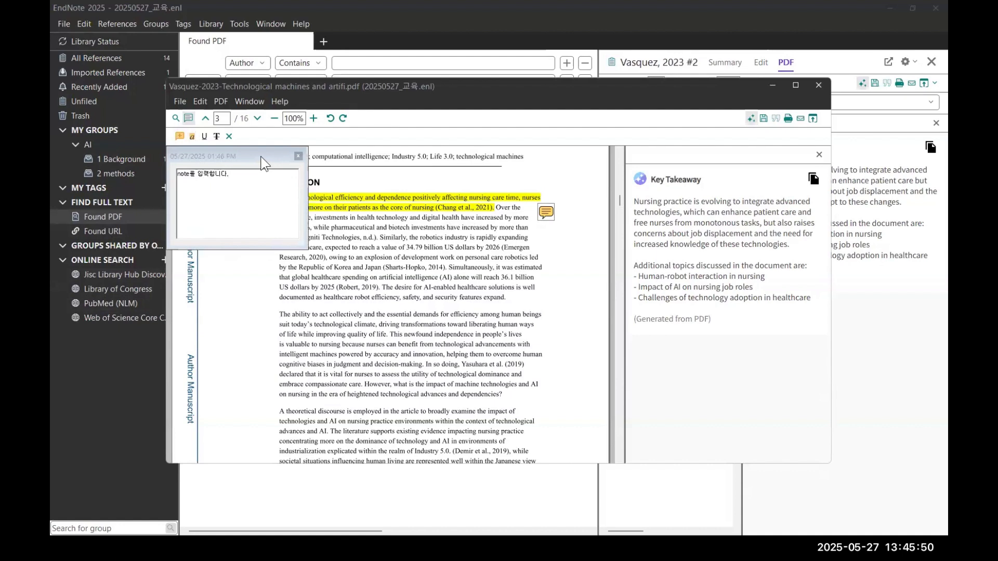
Step: Move the note's pop-up so it sits just below its comment marker beside the highlighted sentence
drag(264, 157, 343, 262)
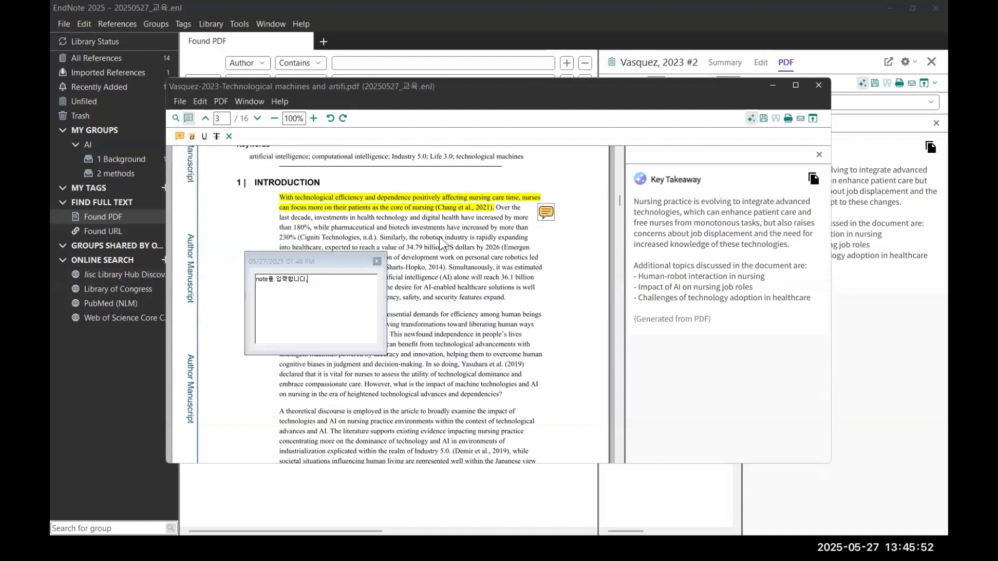
click(504, 260)
click(465, 304)
drag(329, 266, 530, 243)
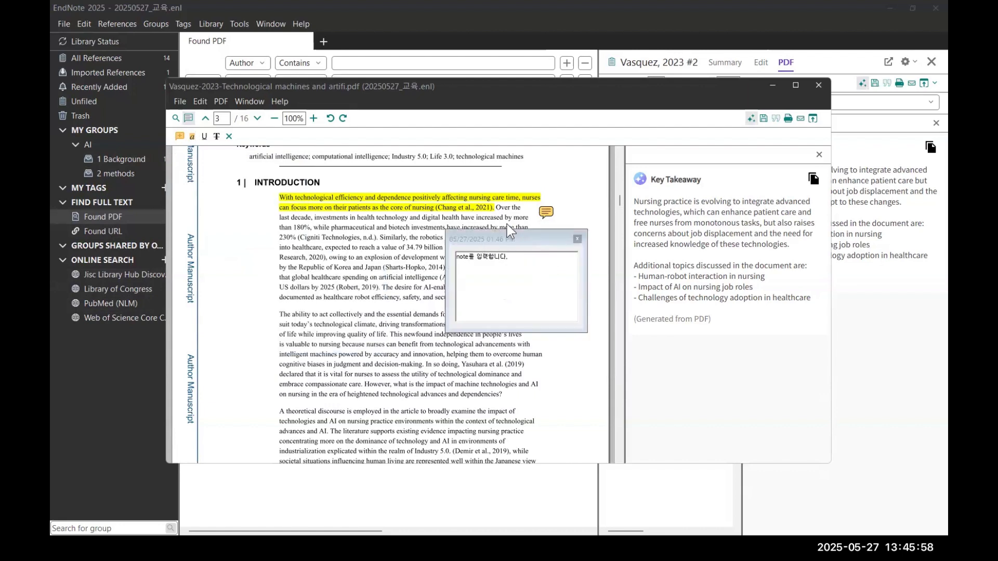
Step: Save the annotated PDF and close its separate window
click(180, 102)
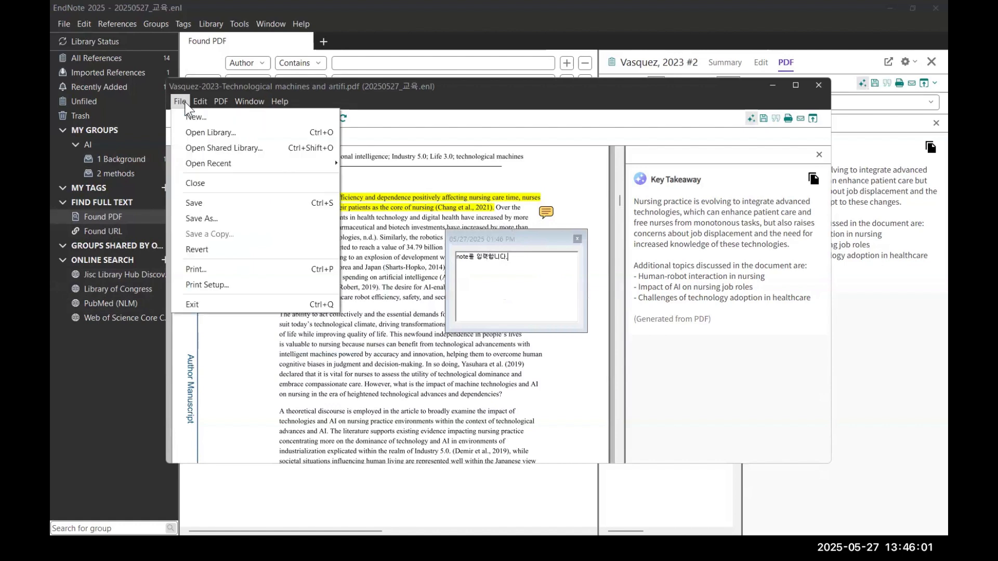
click(211, 204)
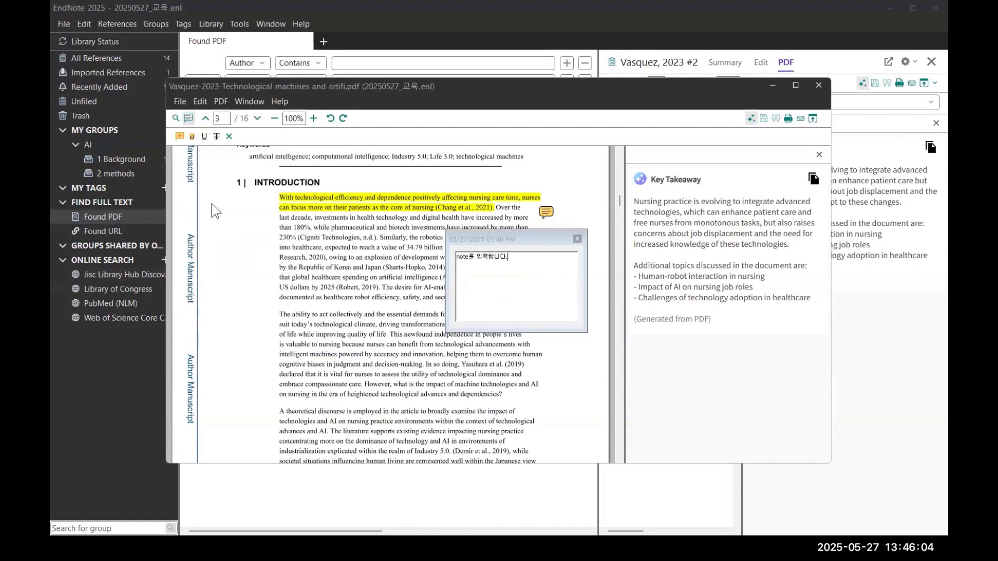
click(819, 86)
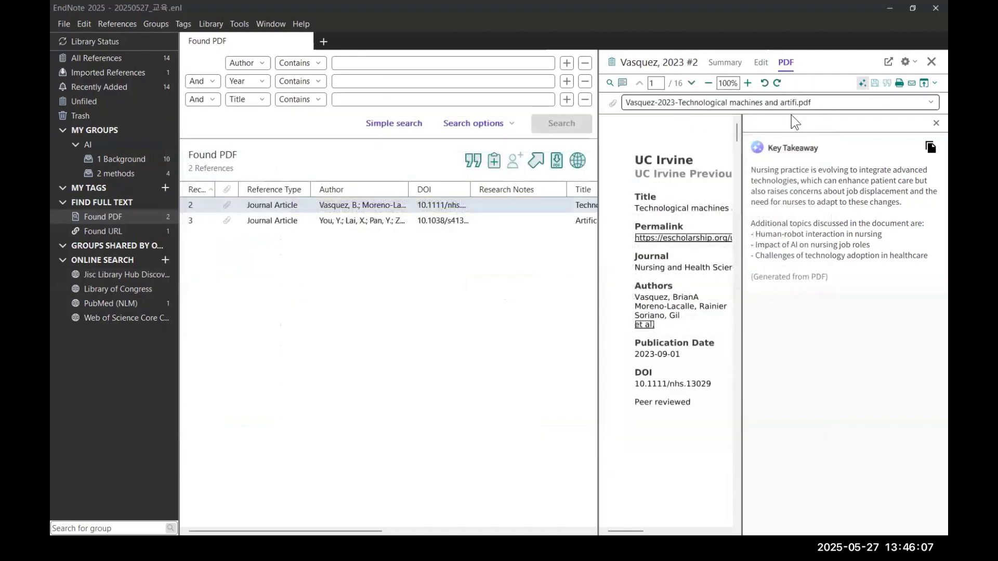
Step: Hide the Key Takeaway summary and check the saved highlight in the Introduction on page 3 of the PDF preview
click(934, 122)
scroll(858, 260, down, 3)
scroll(865, 270, down, 15)
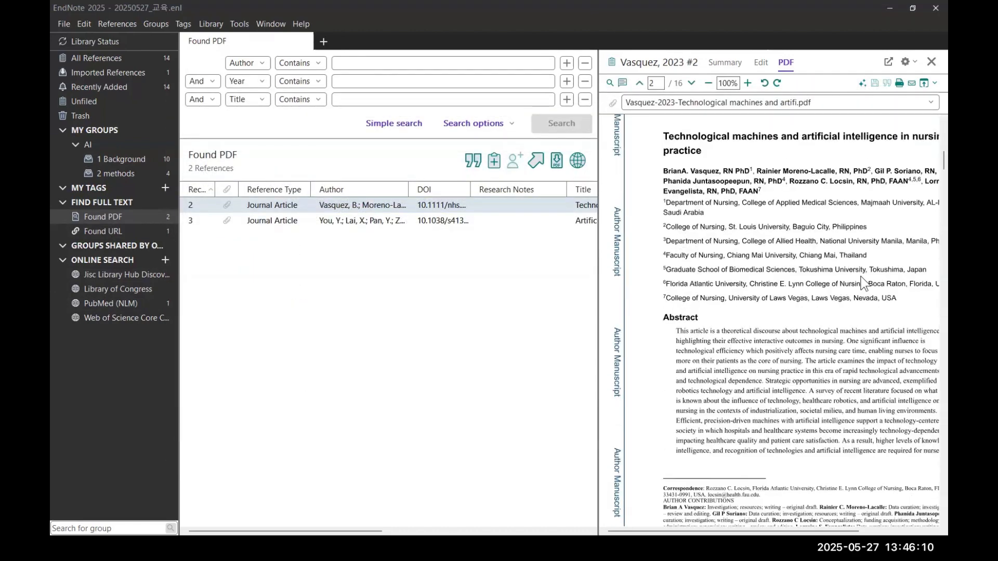
scroll(862, 288, down, 2)
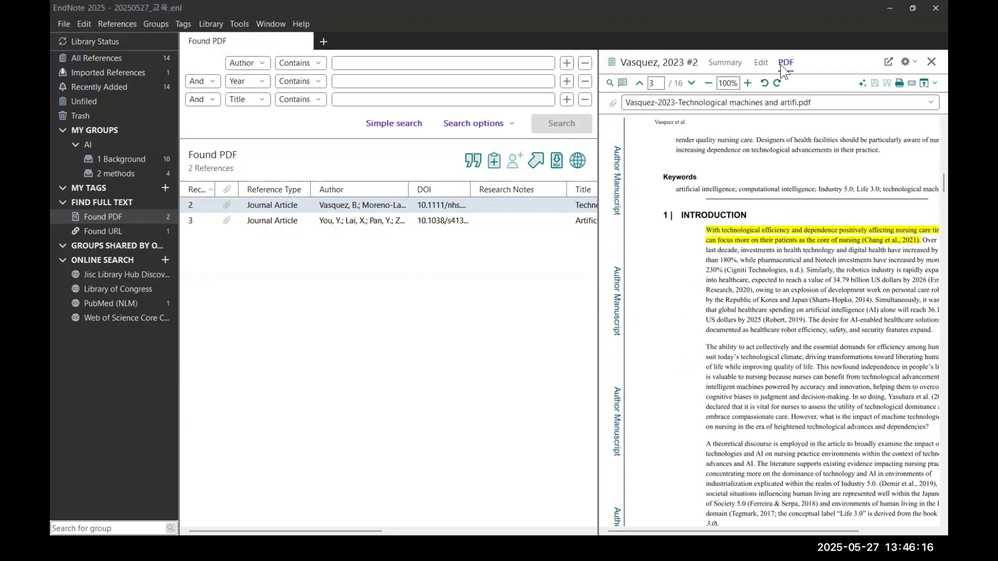
Step: Reopen the PDF in its own window, look over the available save commands and close the window
click(922, 86)
click(180, 101)
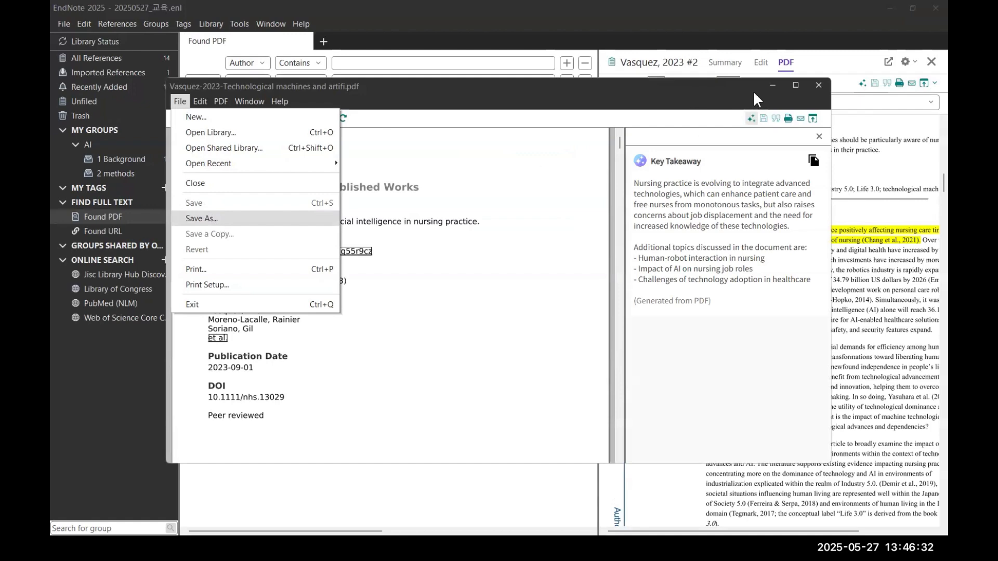
click(820, 85)
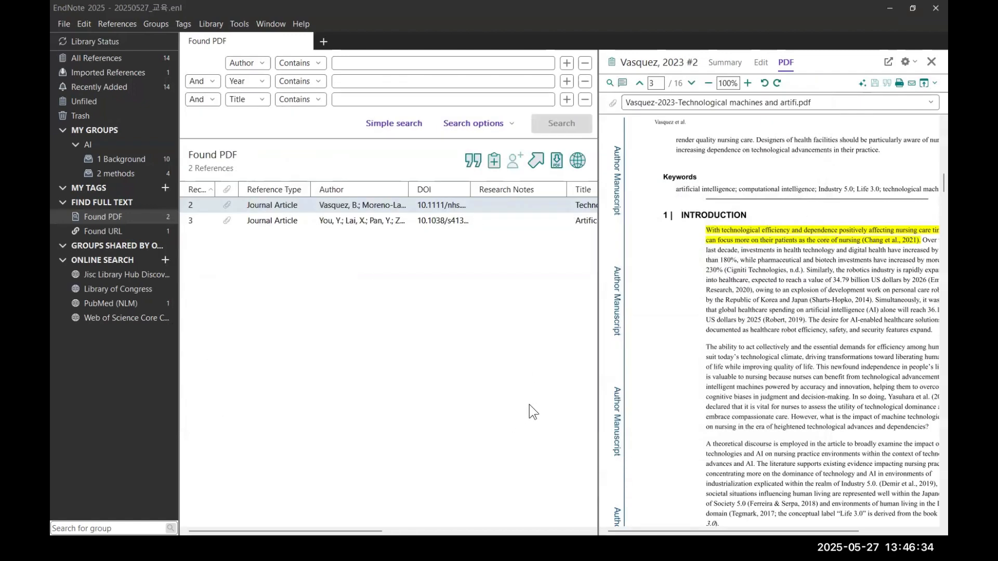
Step: Switch to the PowerPoint slide show and advance through the PDF slides to "References 중복문헌 제거"
key(super+Tab)
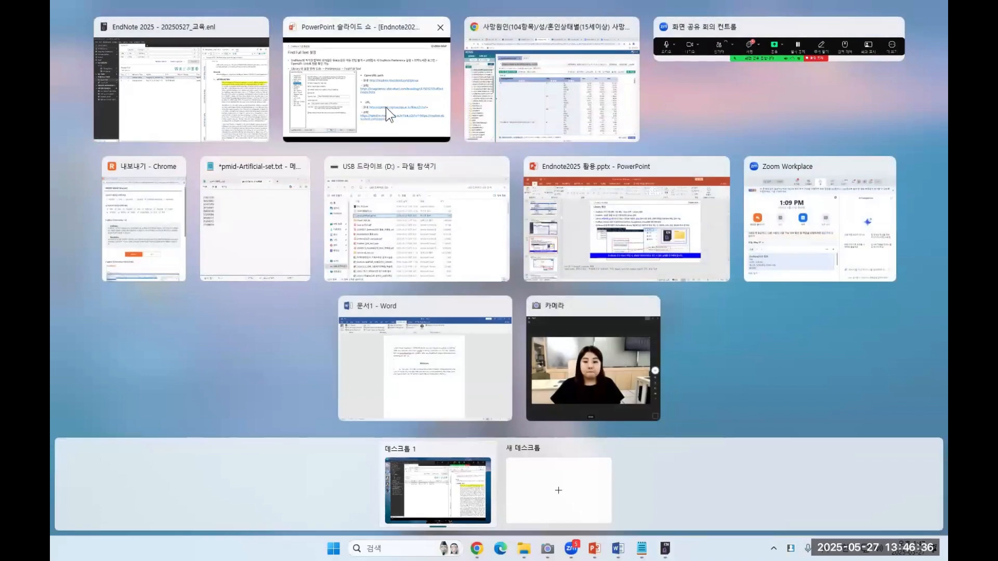
click(386, 108)
key(Right)
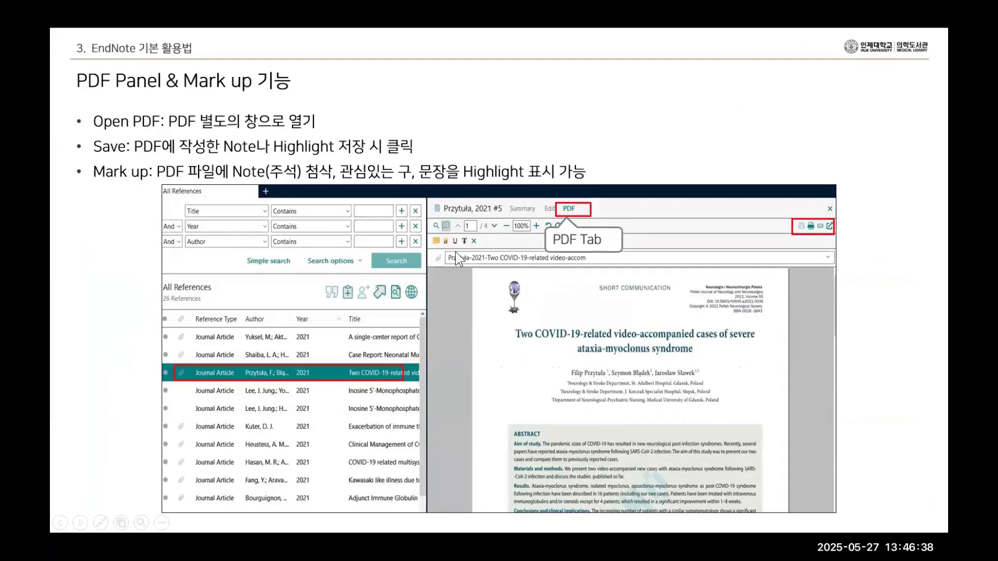
key(Right)
key(Right)
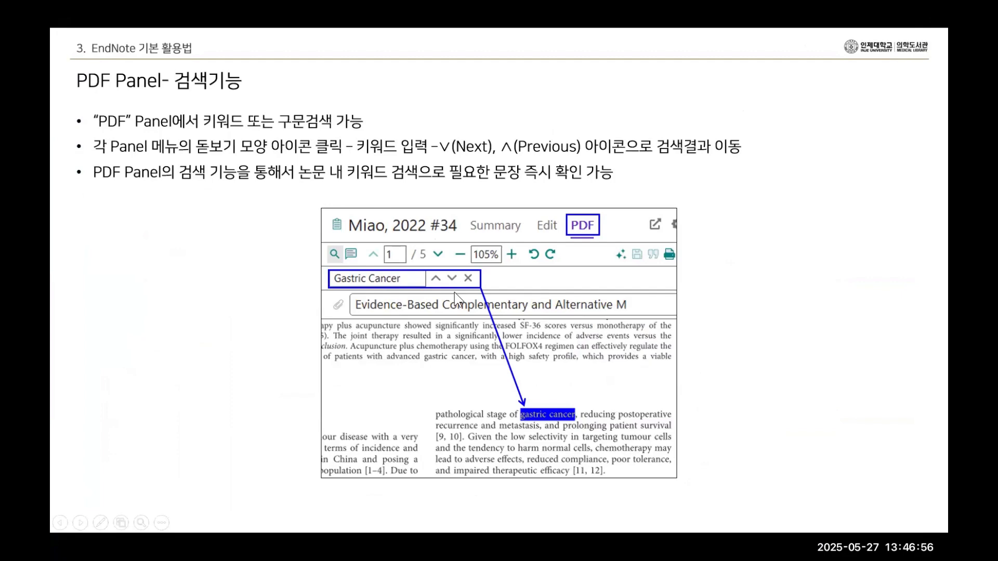
click(772, 413)
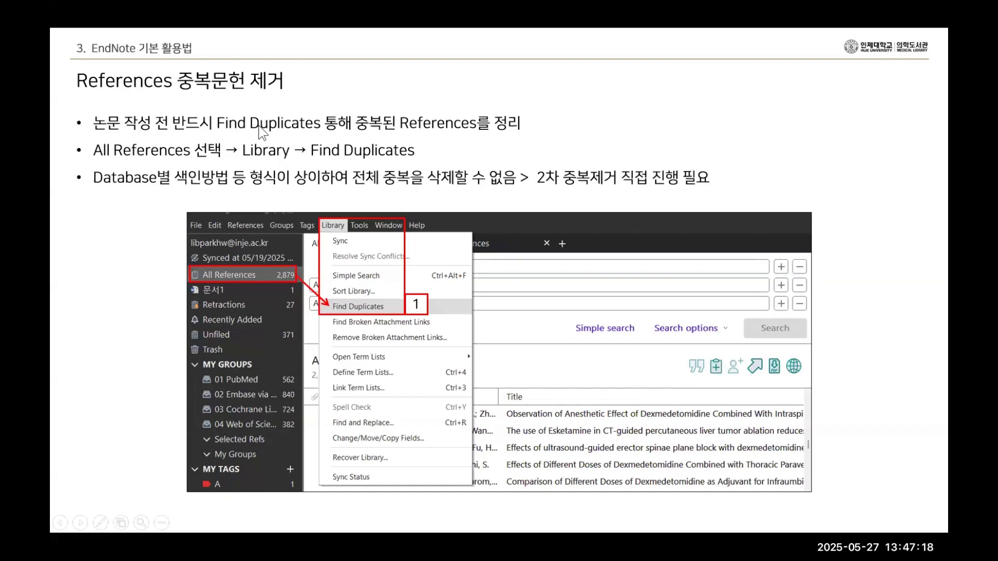
Step: Switch back to EndNote, list all references and close the reference preview
key(super+Tab)
click(334, 100)
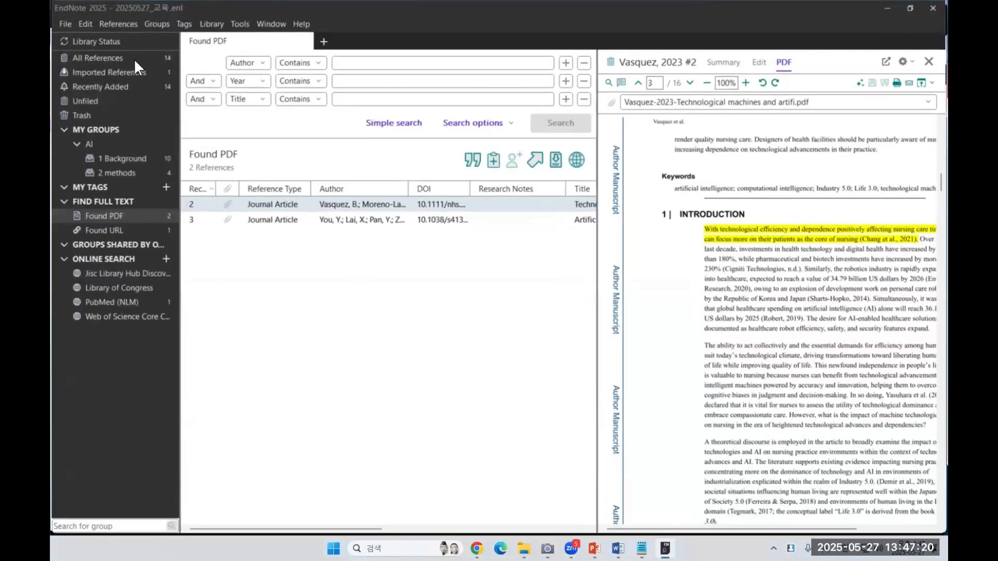
click(134, 58)
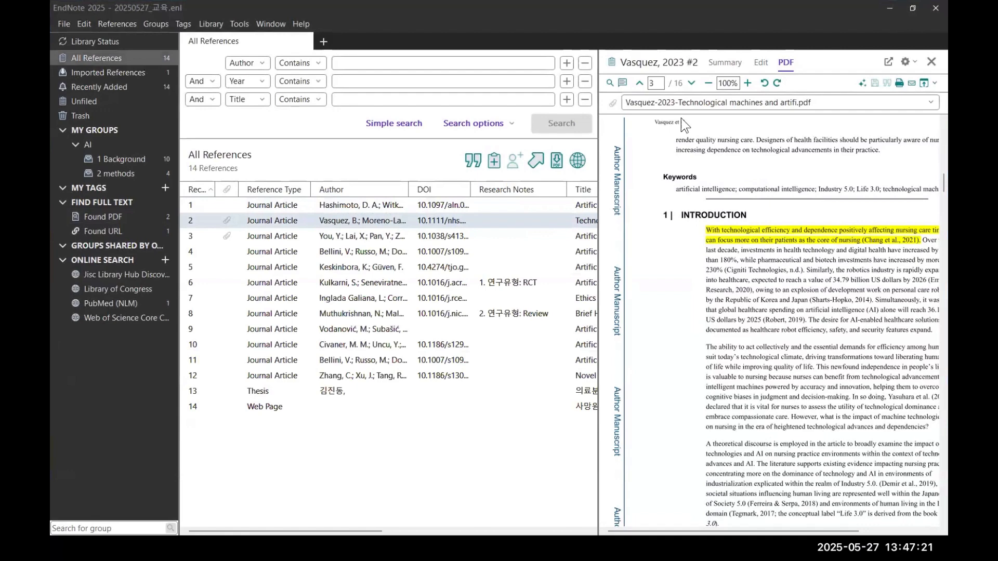
click(931, 62)
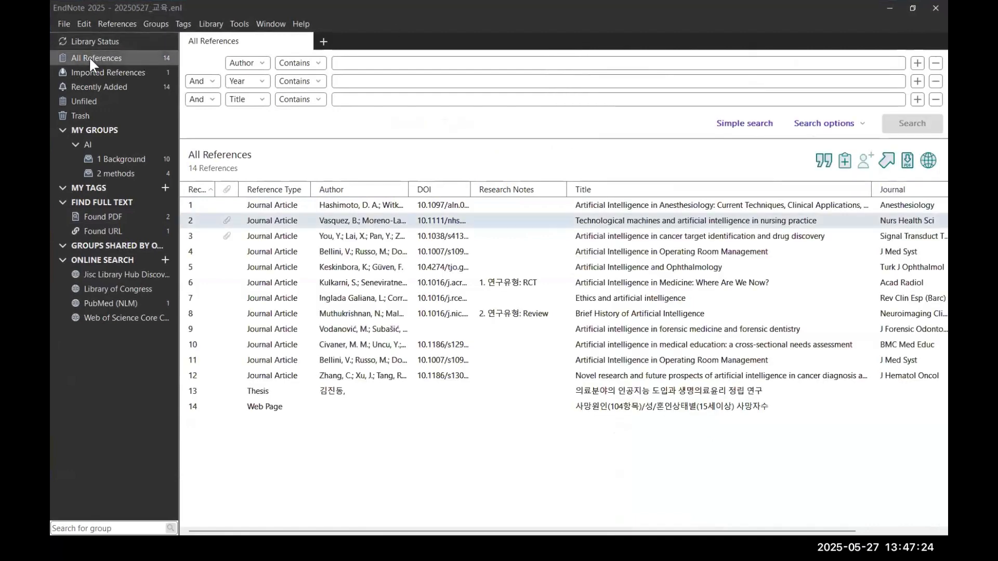
Step: Run Find Duplicates on all references, review the Primary Reference options with Oldest kept, and cancel the comparison
click(210, 26)
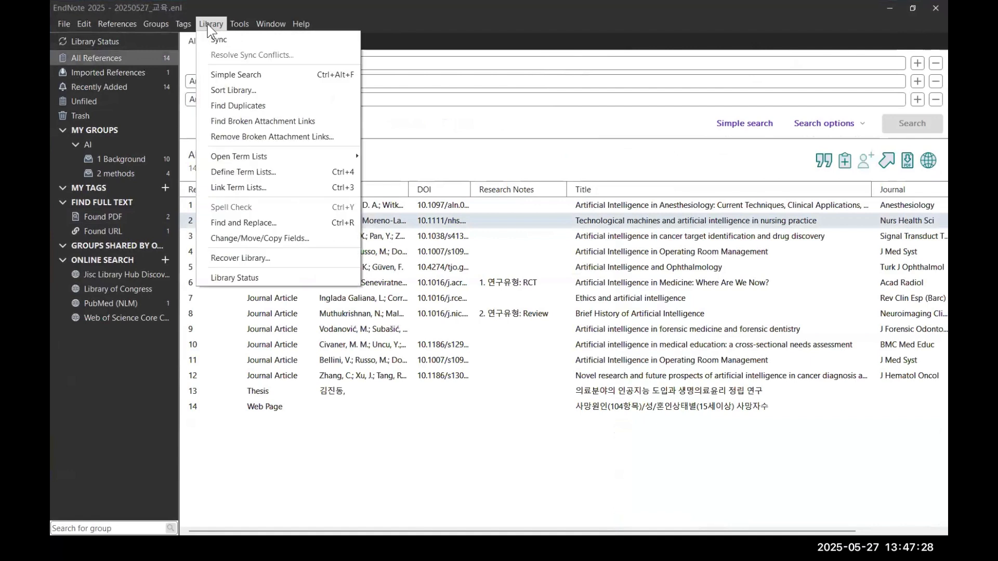
click(272, 106)
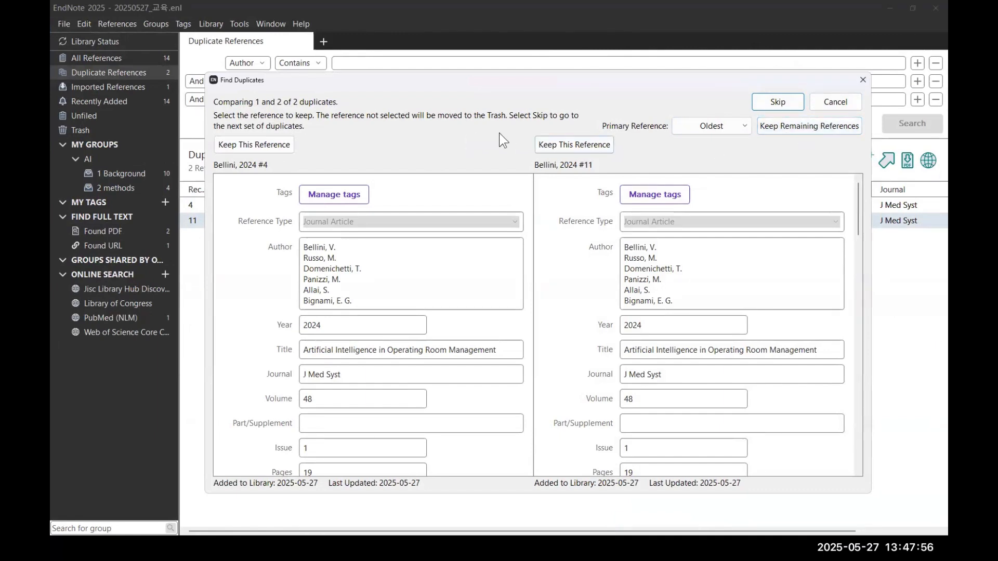
click(722, 129)
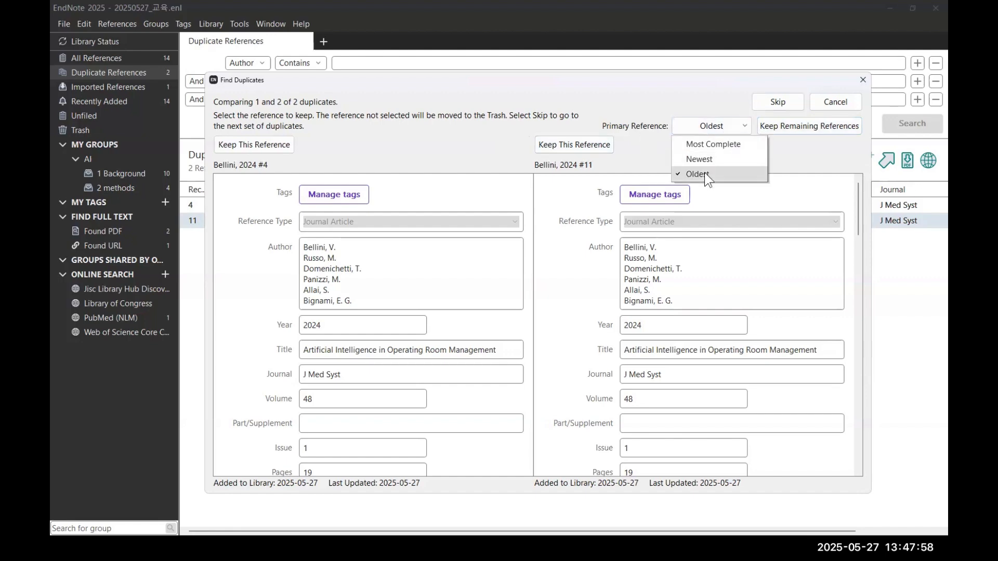
click(704, 173)
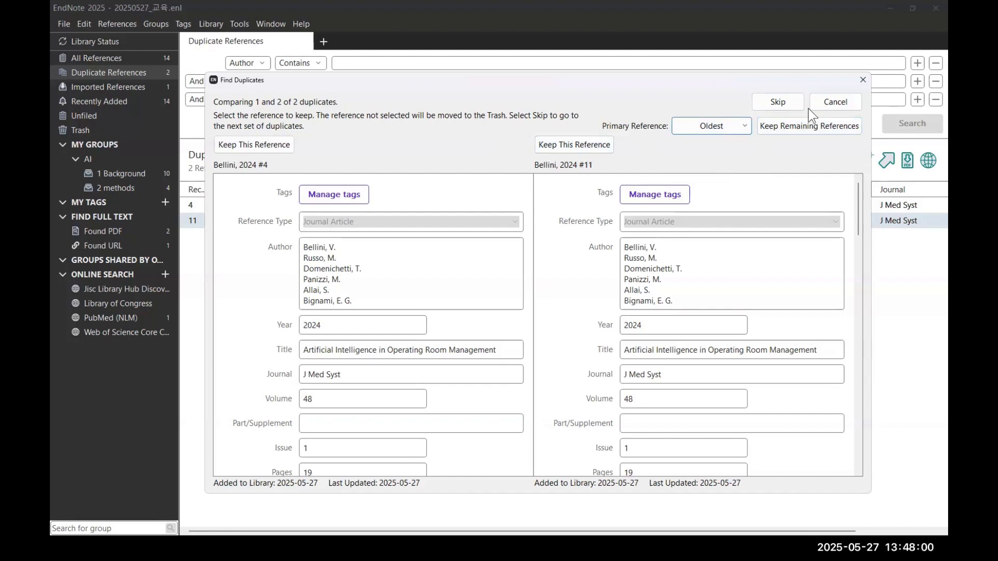
click(833, 100)
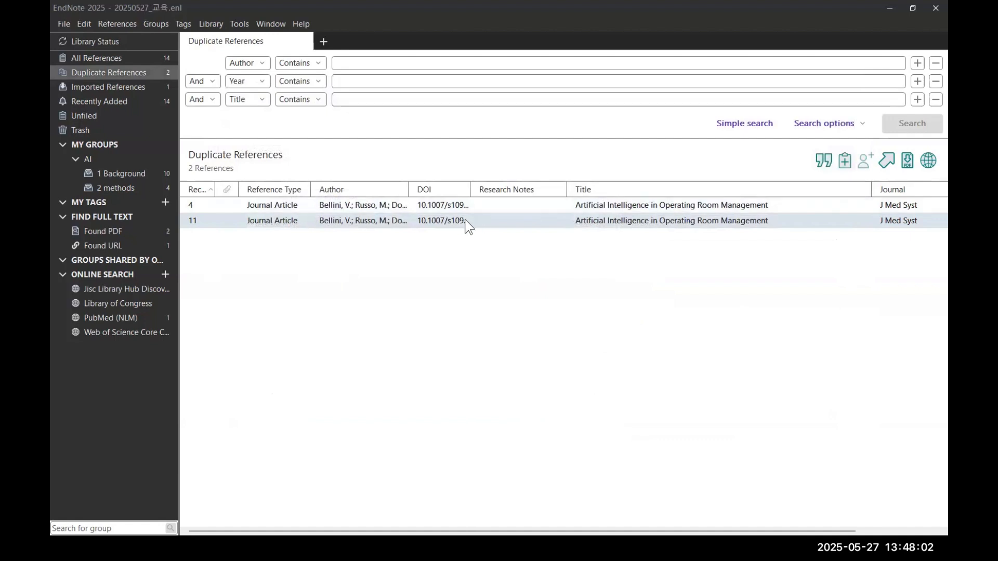
right_click(466, 221)
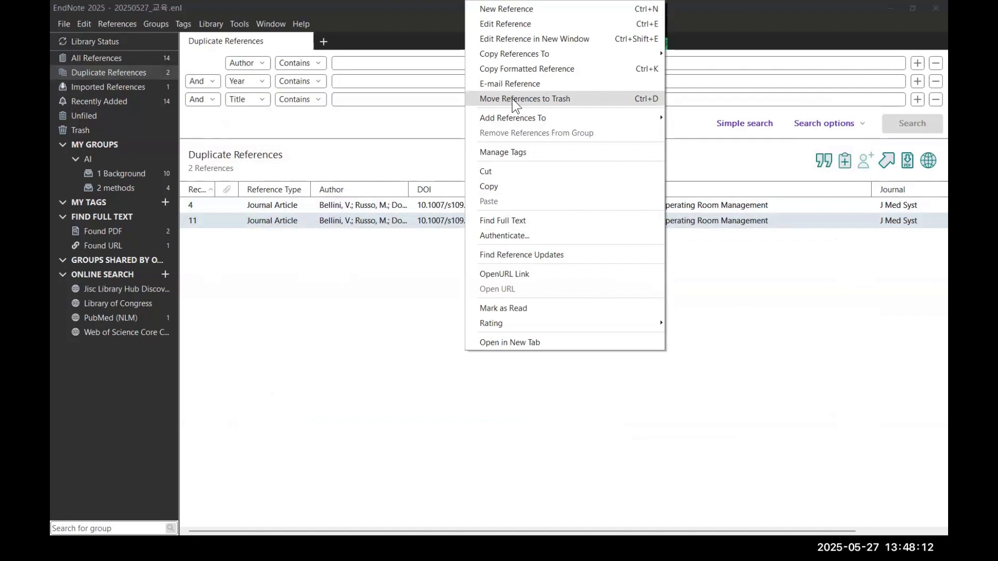
click(95, 57)
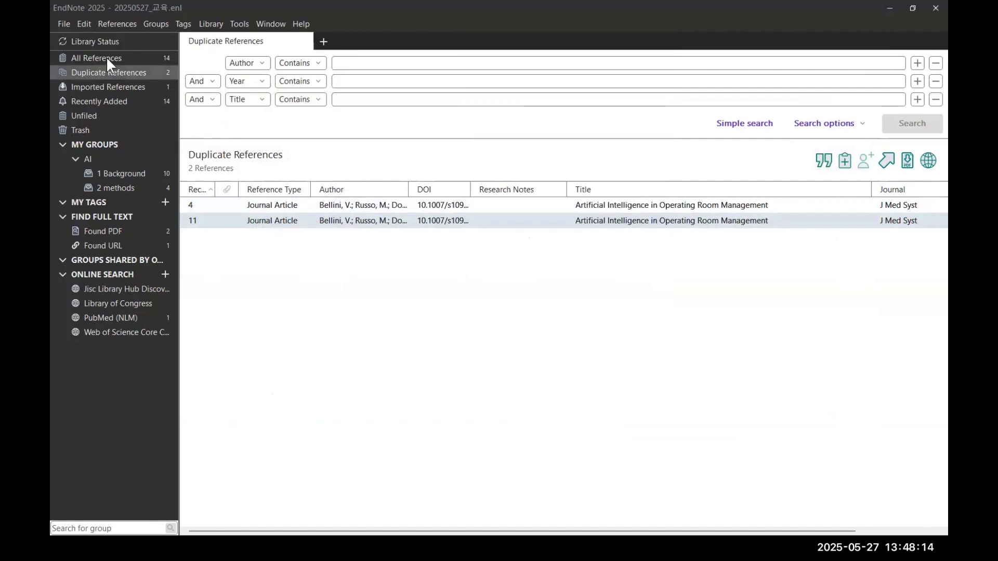
Step: Run Find Duplicates on all references, use Keep Remaining References with Oldest as primary, and check the discarded record in the Trash
click(107, 56)
click(211, 24)
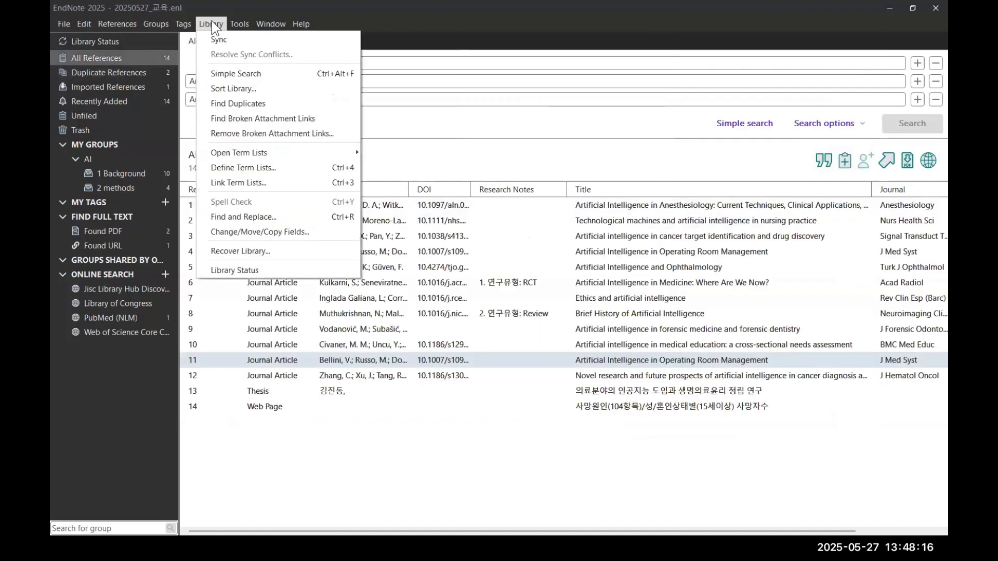
click(237, 104)
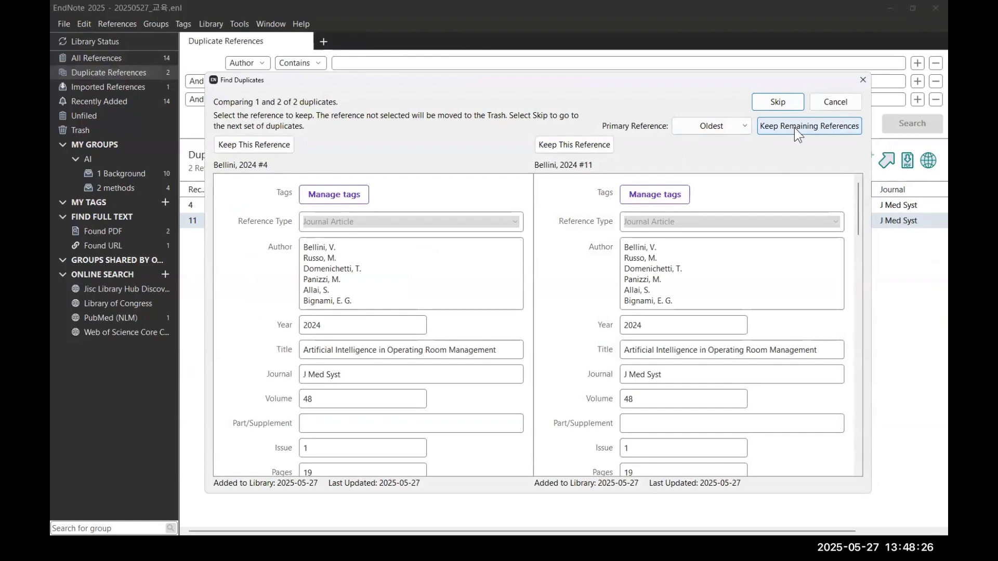
click(794, 127)
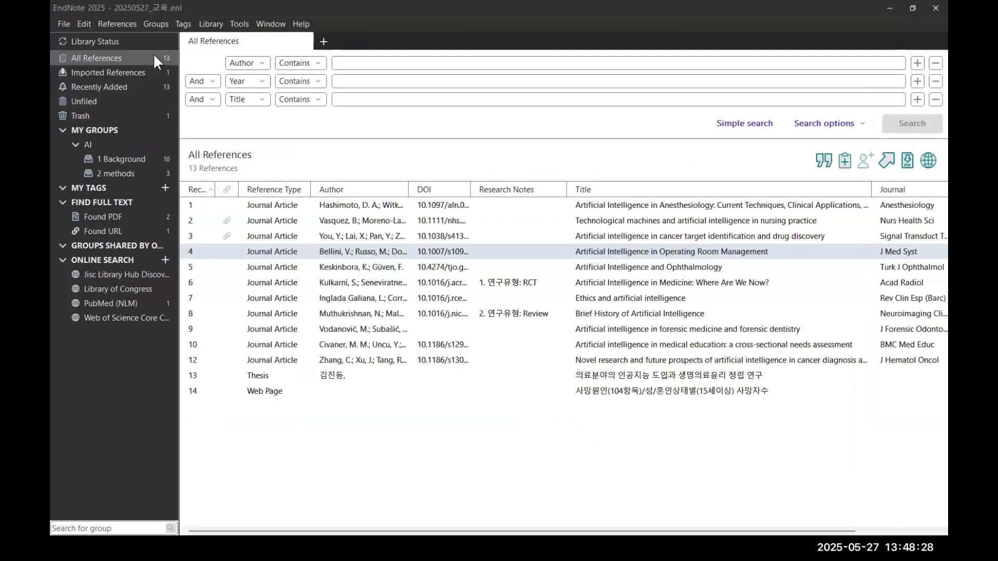
click(139, 115)
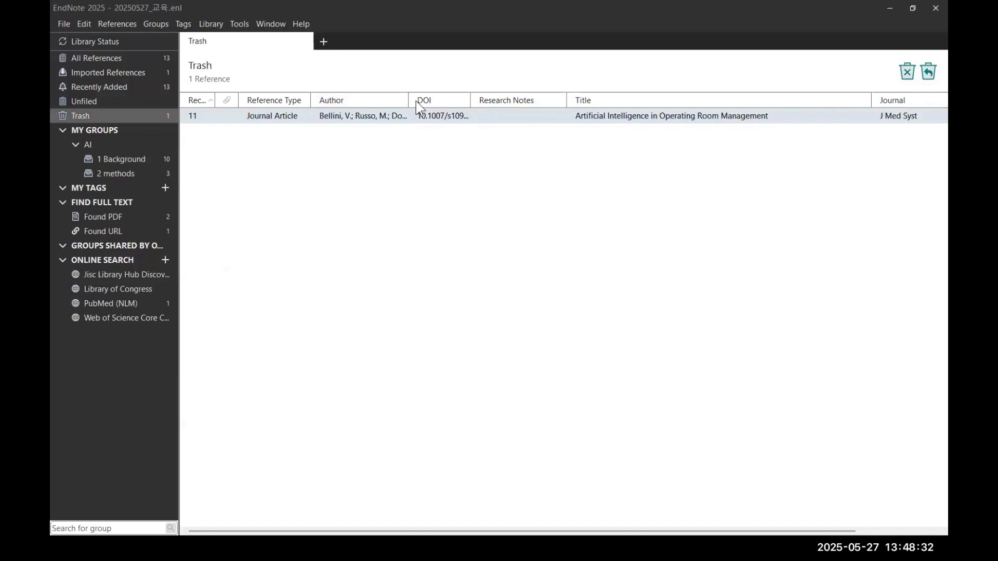
click(148, 57)
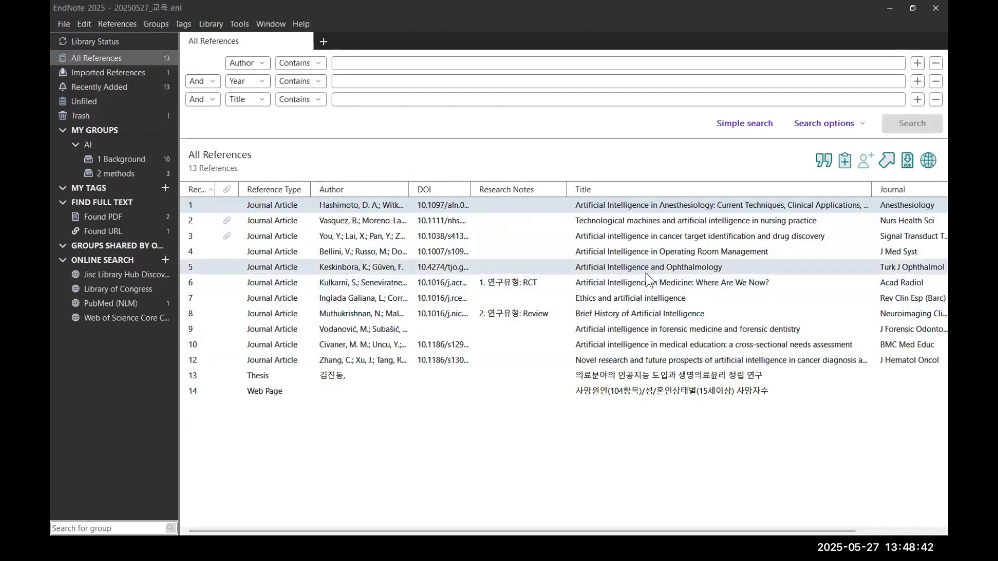
Step: Switch to the PowerPoint slide show and advance to the "References 중복문헌 제거 설정" slide on duplicate preferences
key(super+Tab)
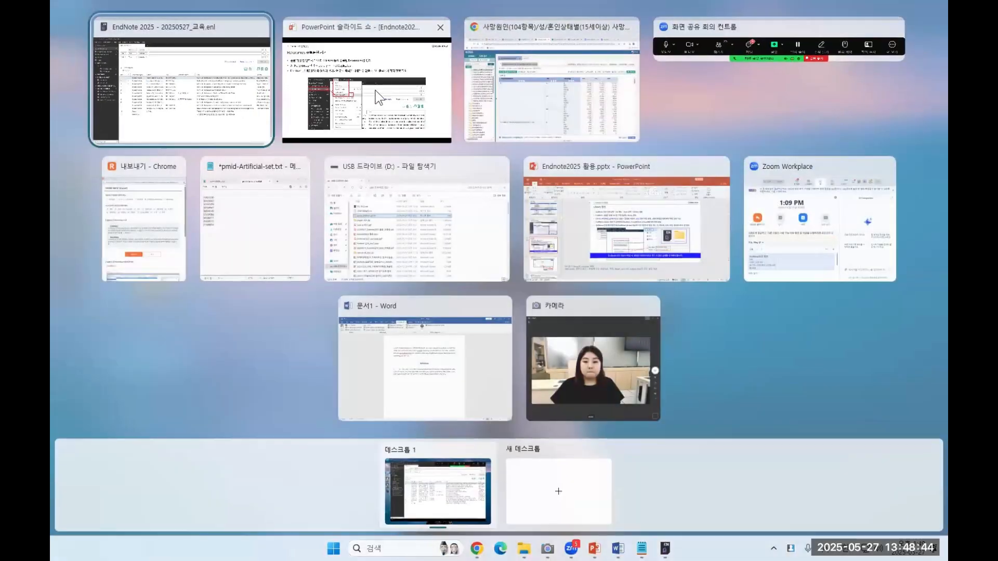
click(376, 98)
key(Right)
key(Right)
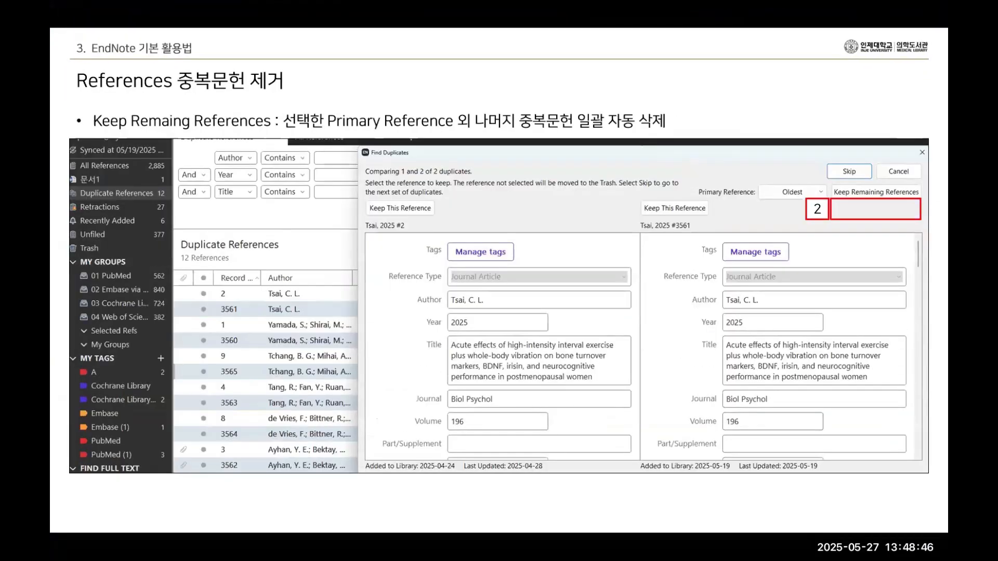
key(Right)
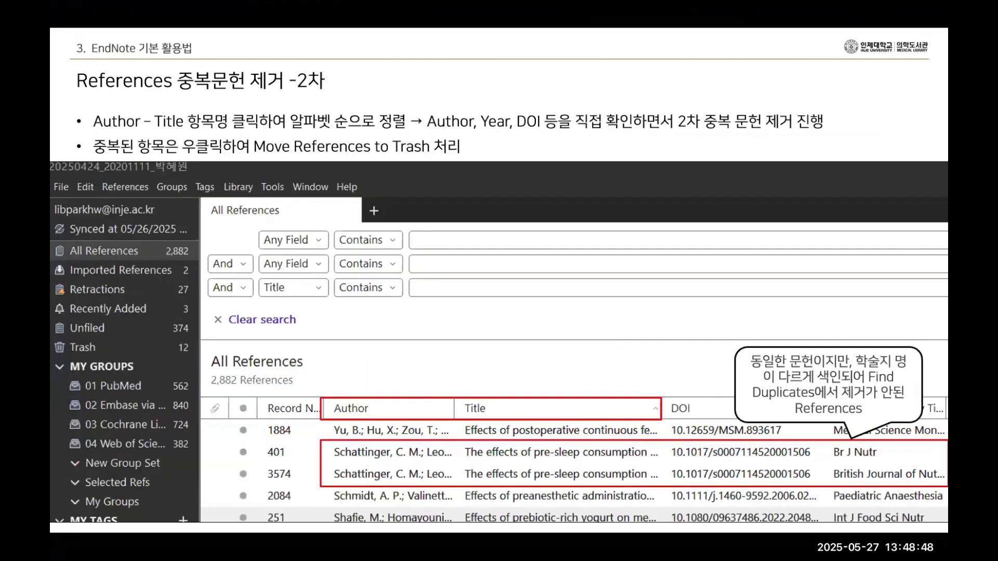
key(Right)
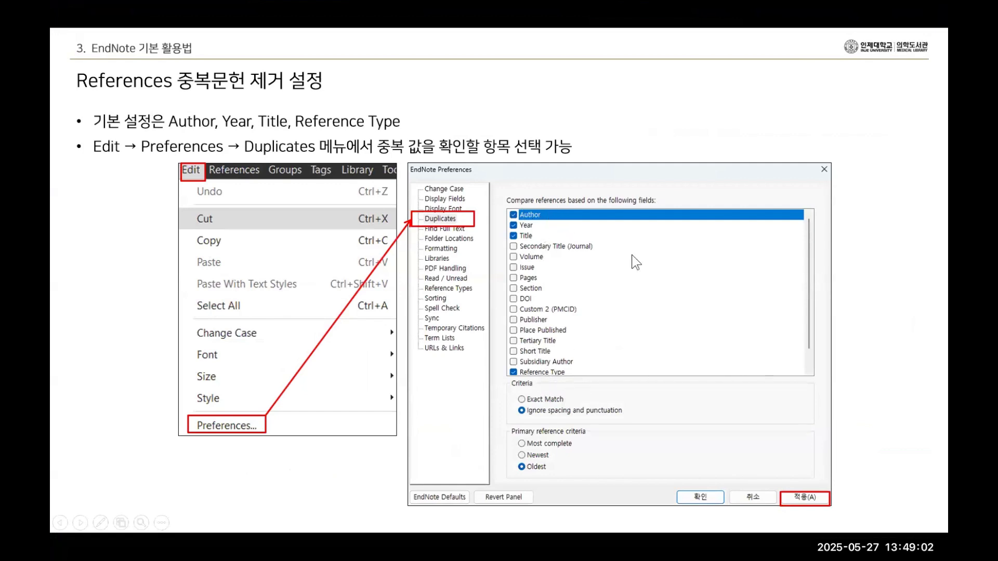
Step: Advance the slide show past the second-pass duplicate removal and New Library slides to the "EndNote와 Ms Word 연동" slide
click(562, 211)
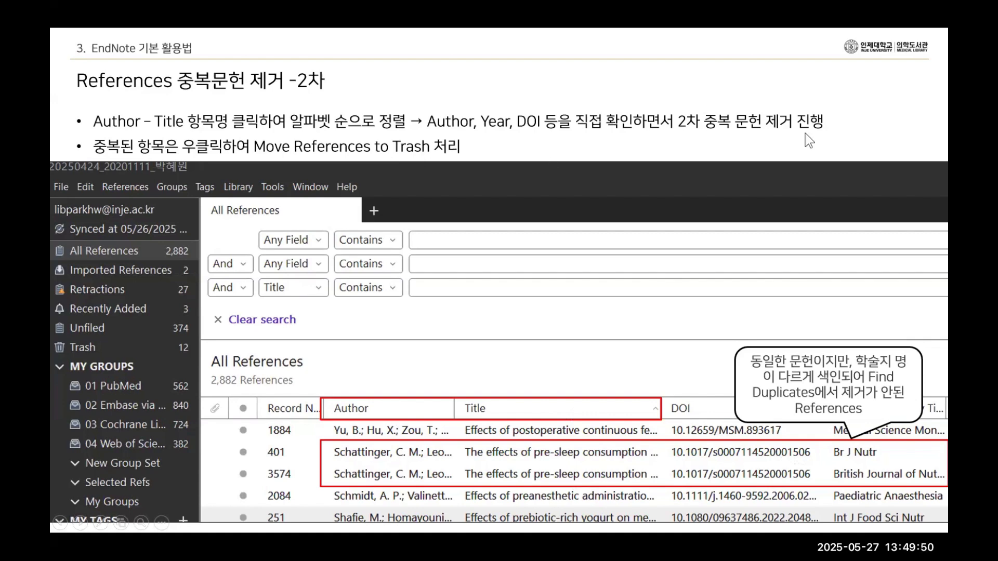
click(476, 144)
click(479, 150)
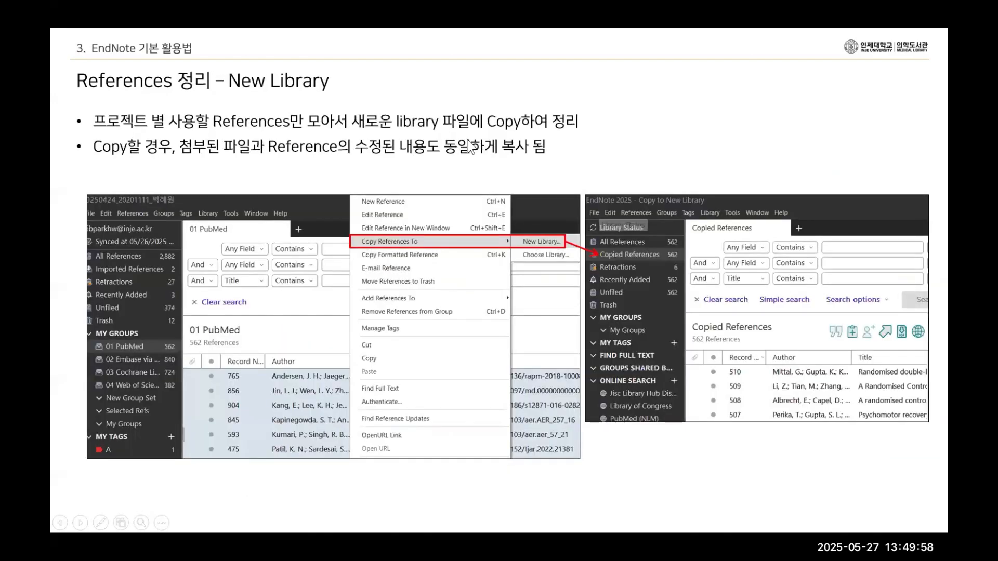
click(493, 148)
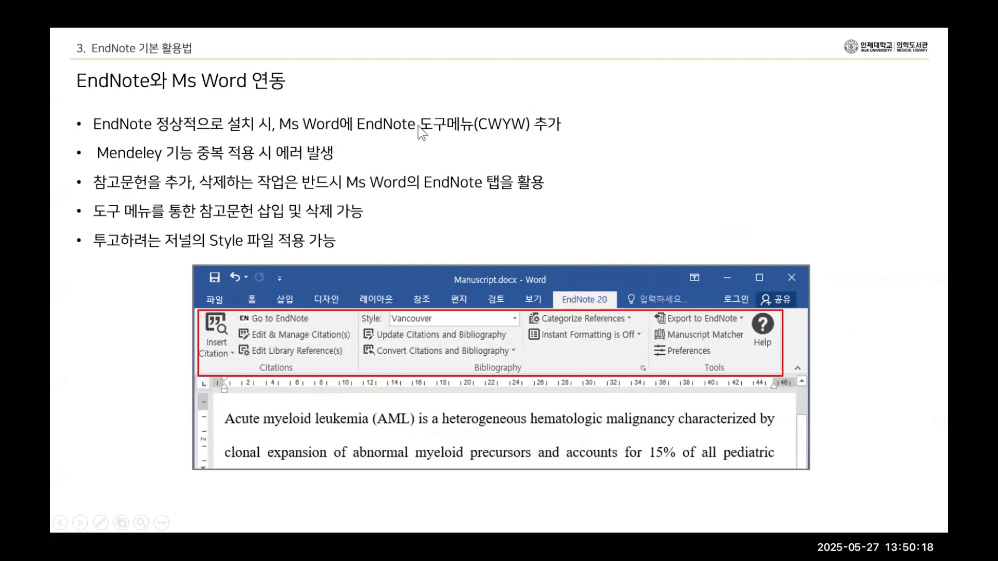
Step: Look through the slides on changing and saving output styles, and return to the "Output Style 변경" slide
click(489, 226)
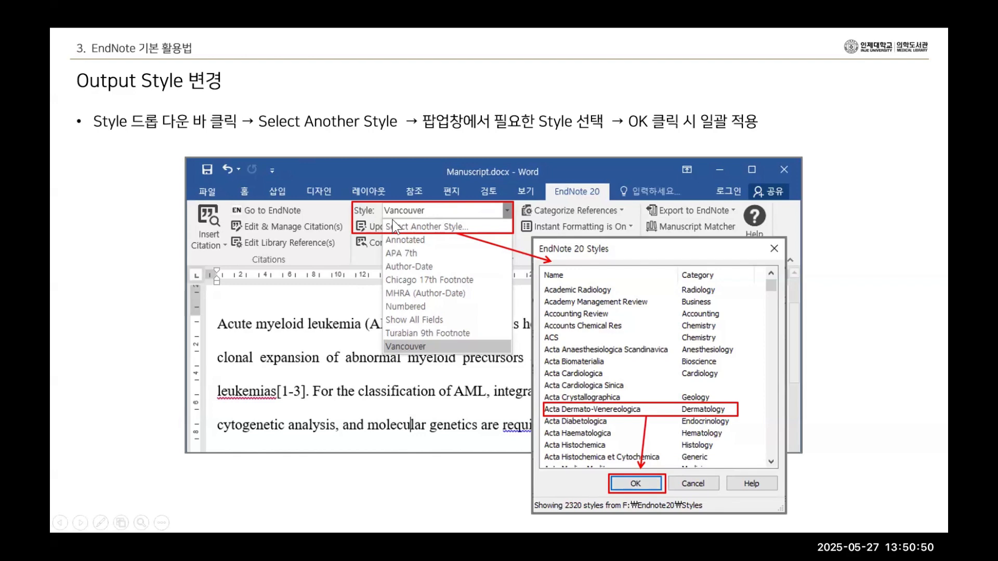
click(474, 236)
click(474, 236)
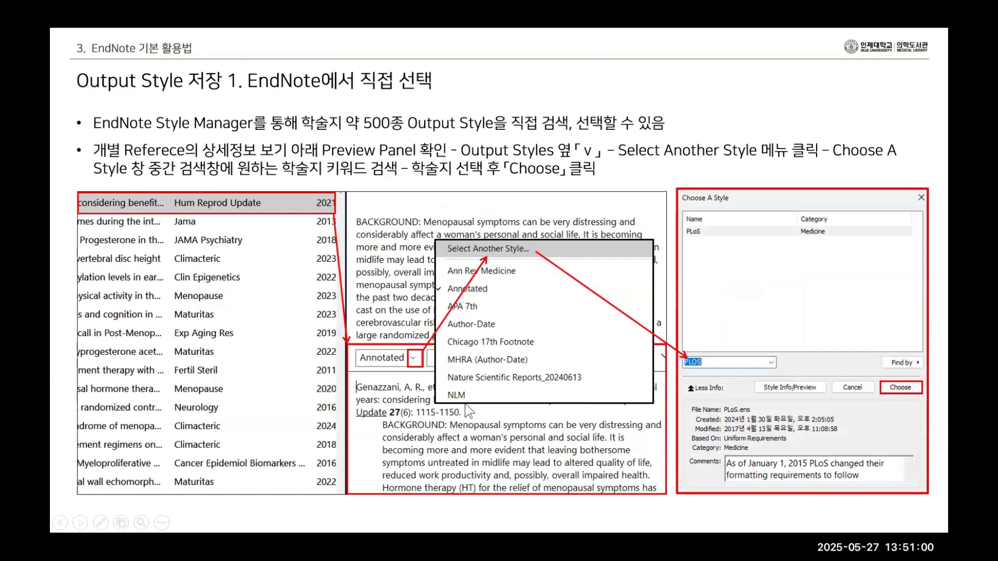
key(Right)
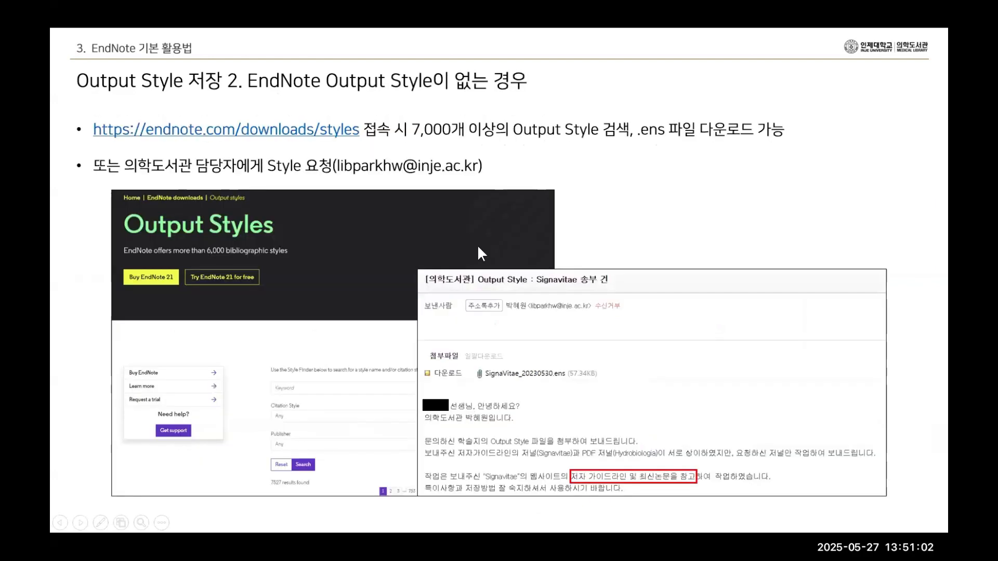
key(Left)
key(Left)
key(Left)
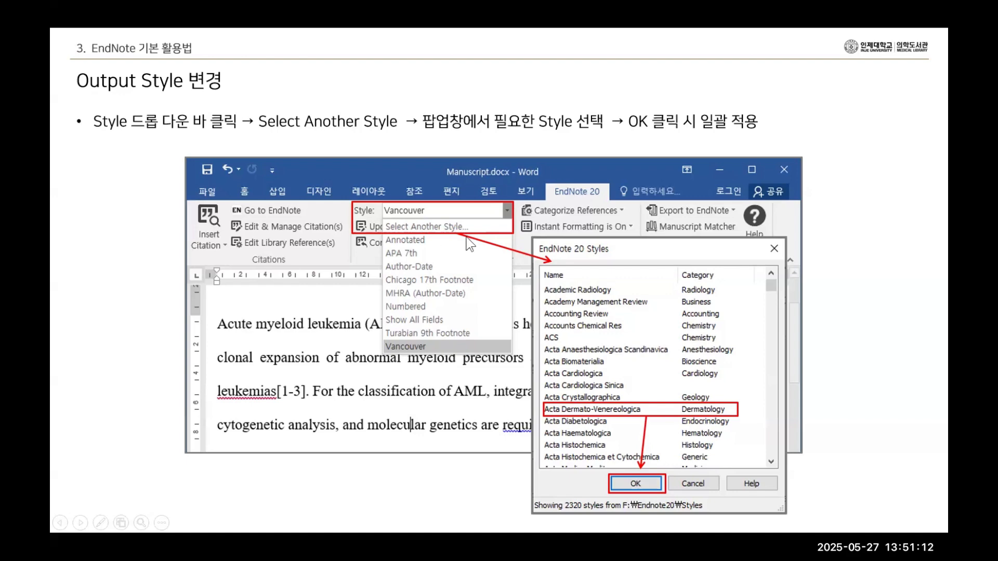
Step: Switch to Word and close the open document containing the cited paragraph and its reference list
key(super+Tab)
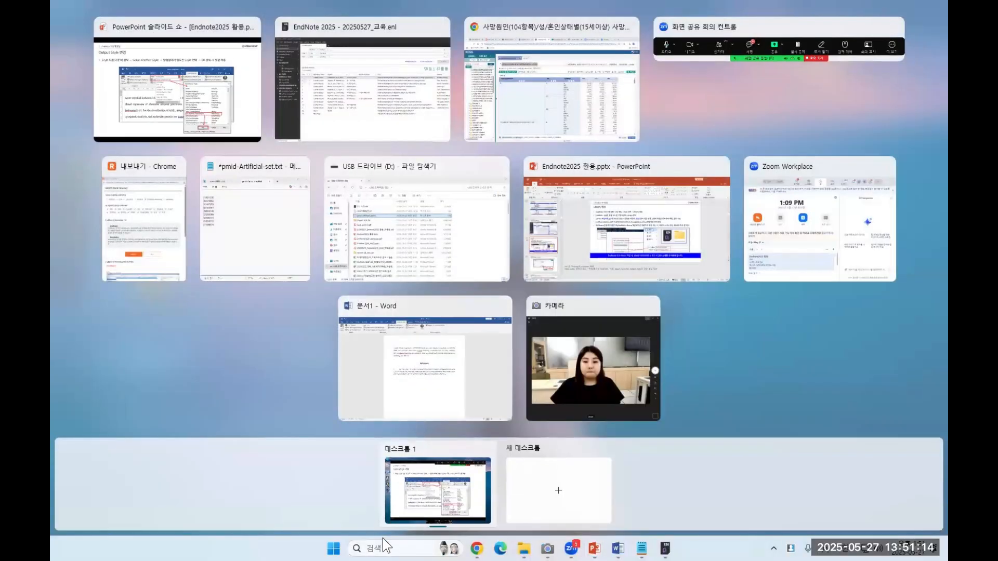
click(368, 548)
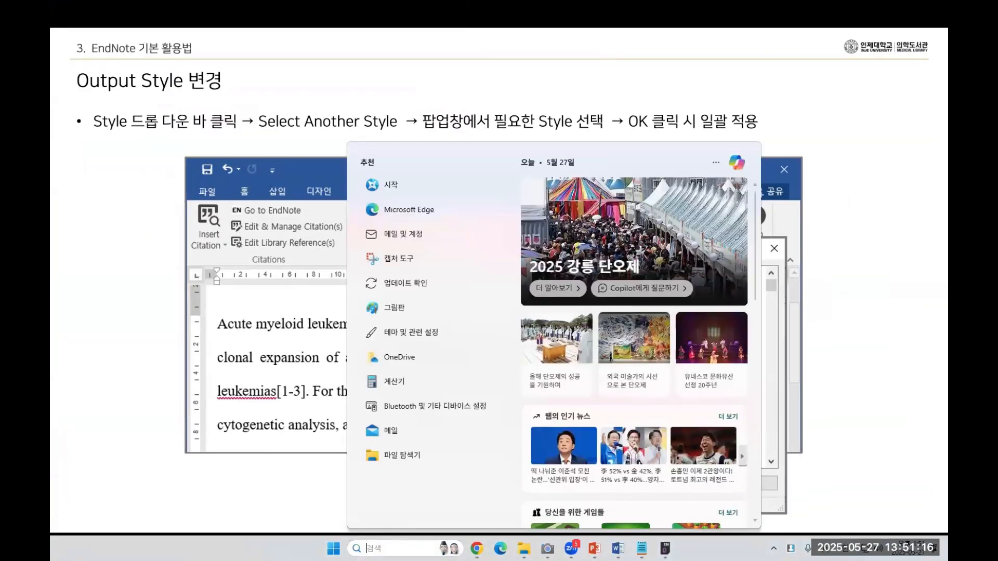
key(super+Tab)
click(421, 353)
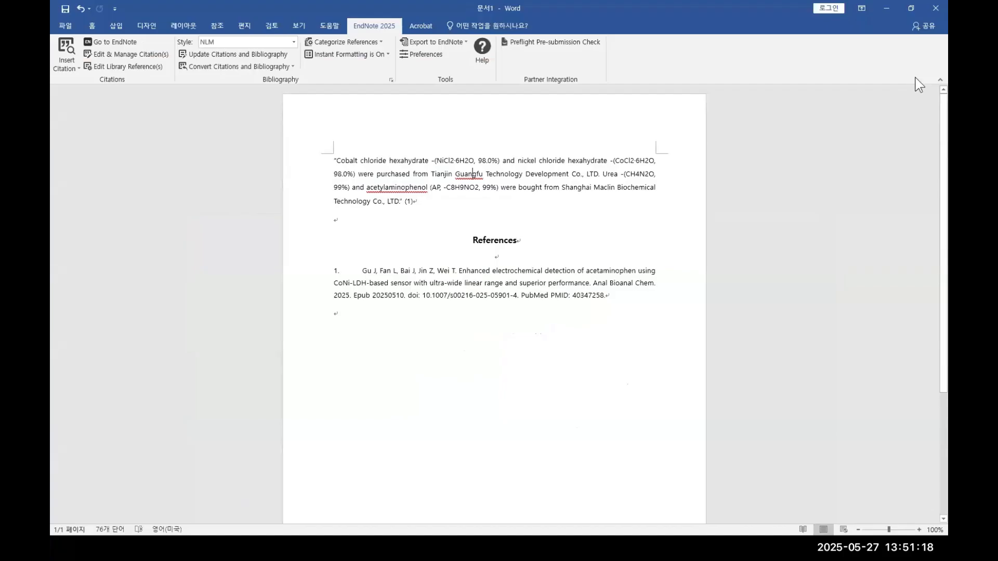
click(911, 9)
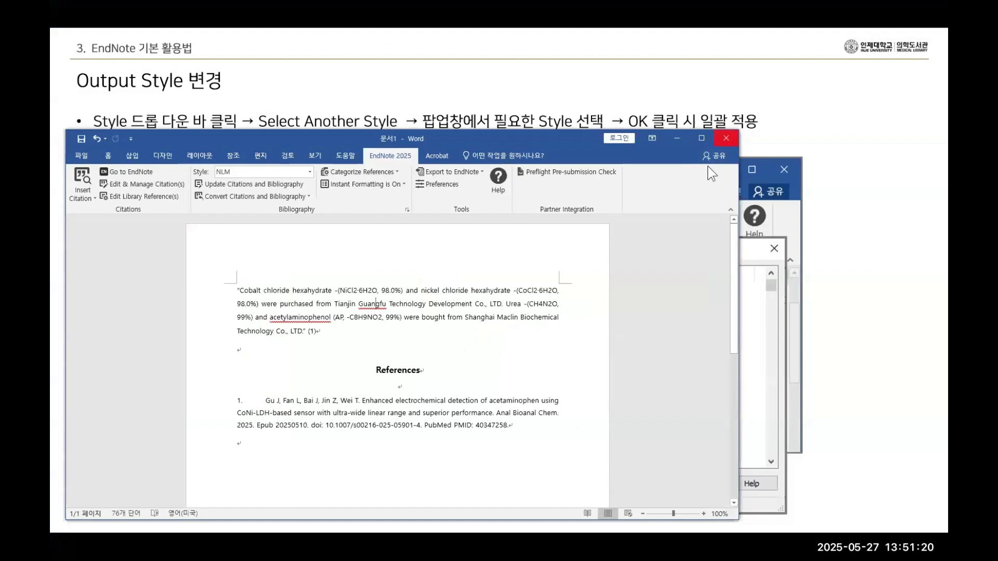
click(510, 294)
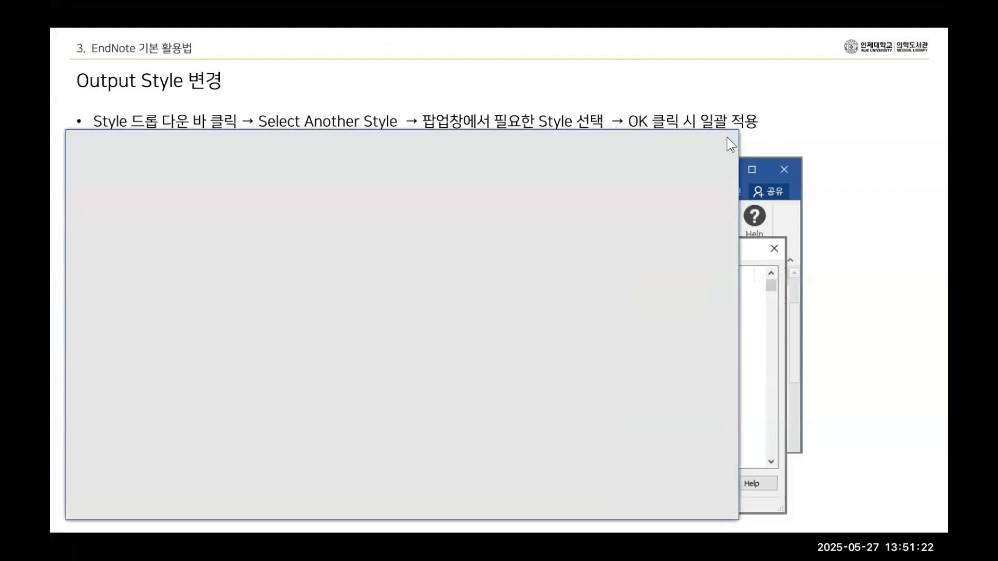
Step: Search Windows for "word", launch Word, and create a blank document in a maximized window
key(super+Tab)
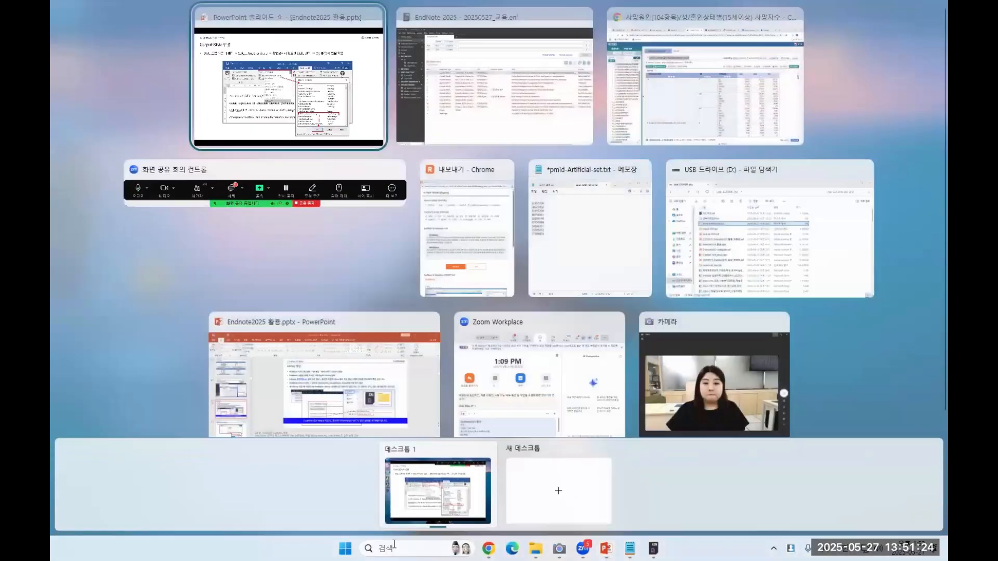
click(391, 548)
text(word)
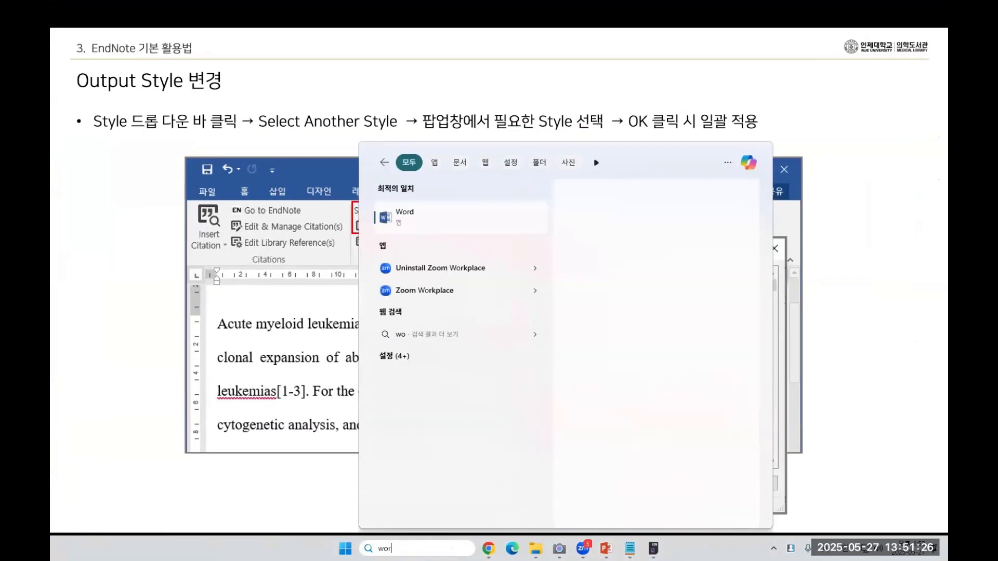
key(Return)
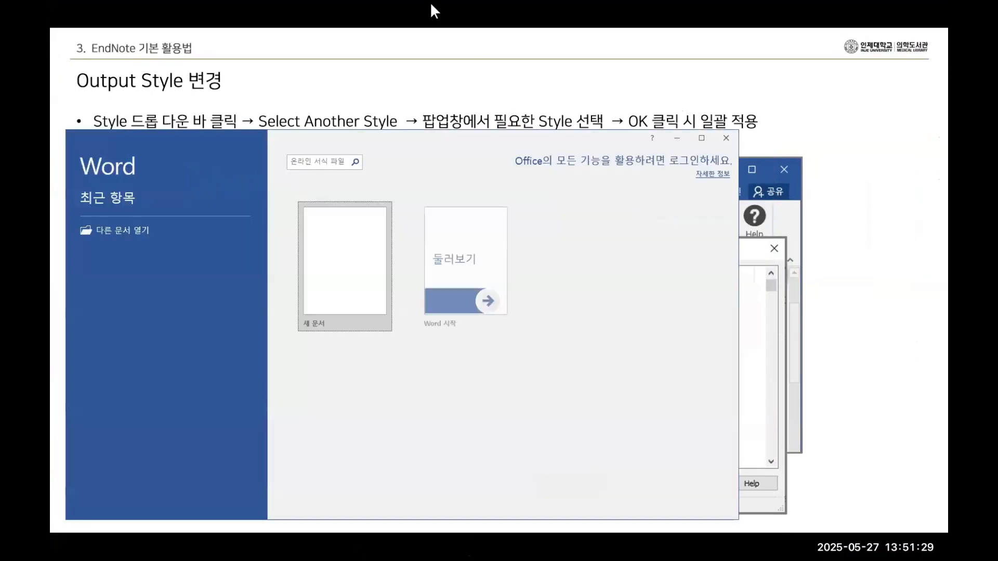
click(341, 263)
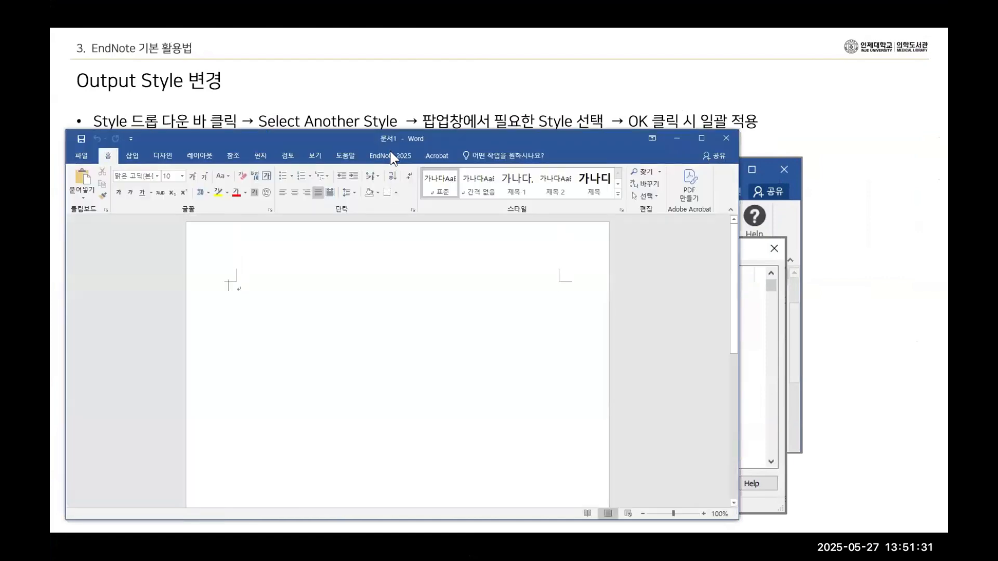
double_click(402, 137)
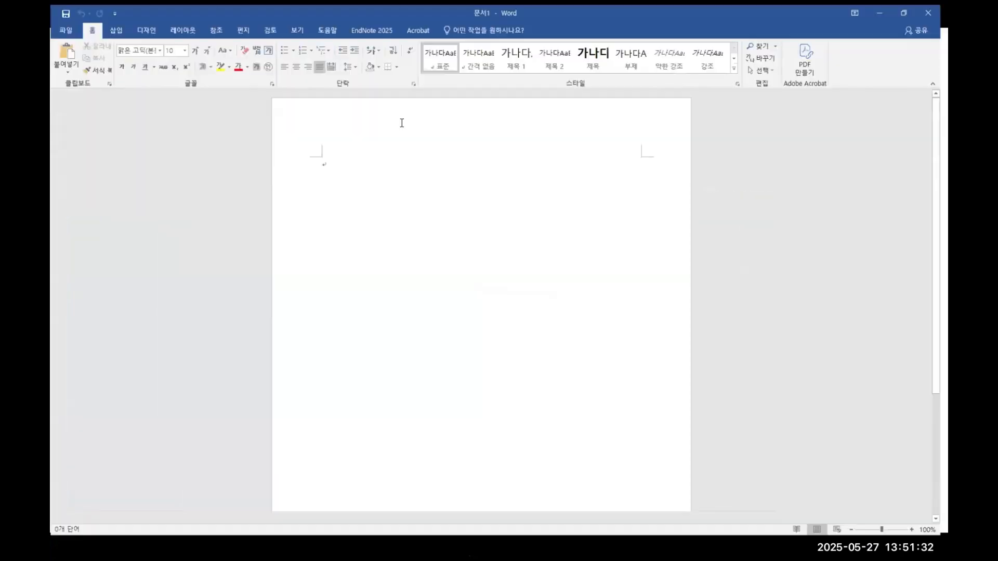
Step: Set the EndNote citation style of the blank Word document to Author-Date and restore the window to a smaller size
click(373, 22)
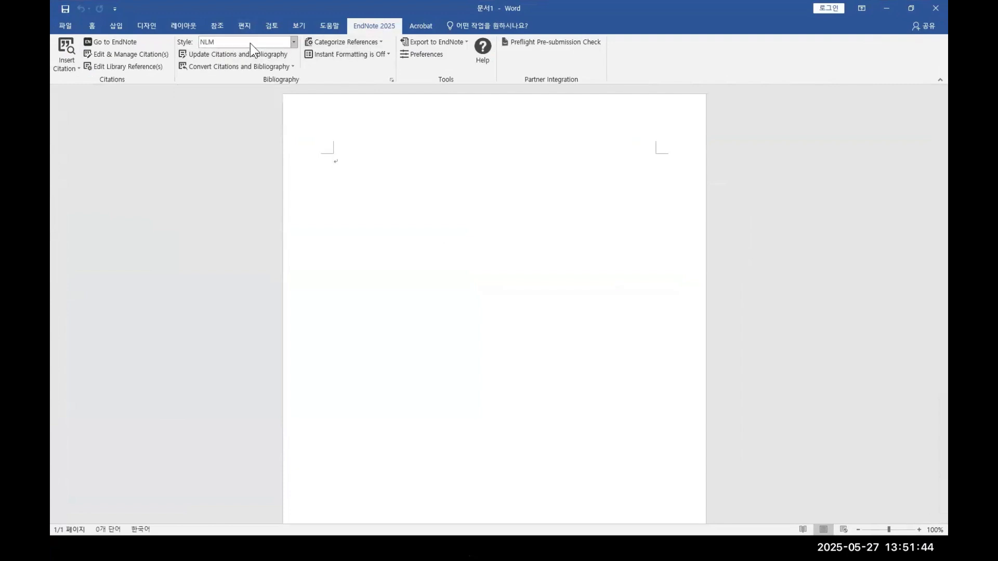
click(295, 42)
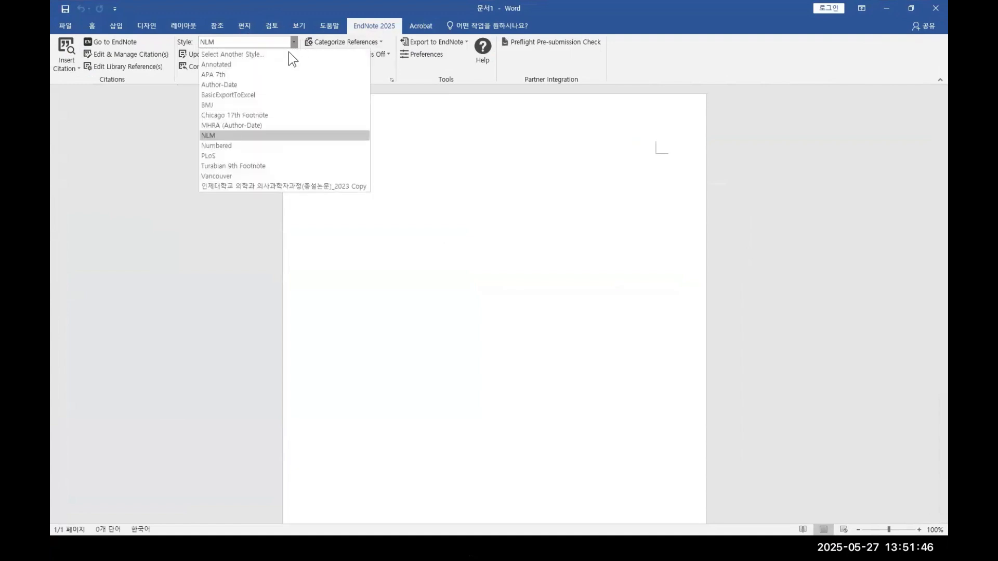
click(220, 84)
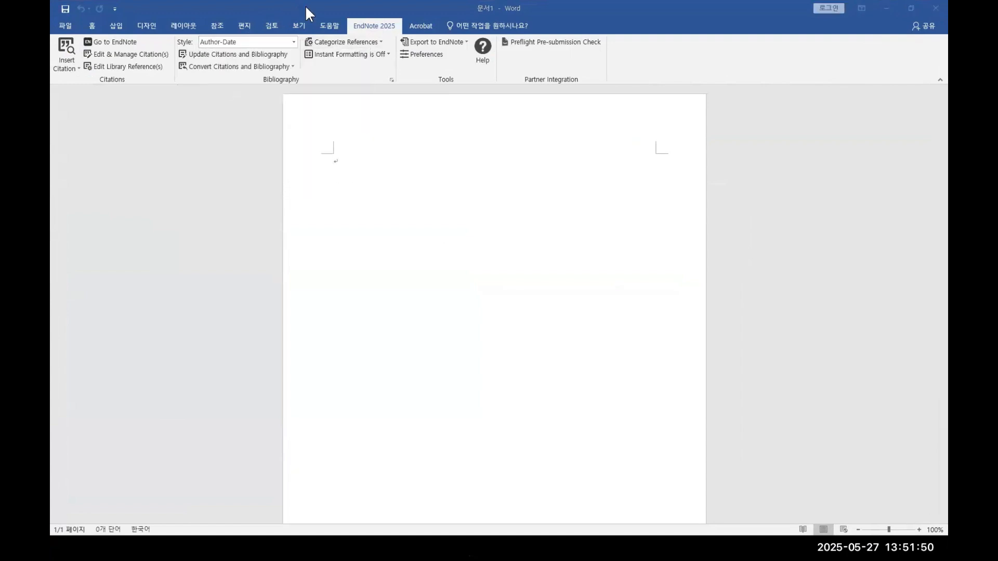
double_click(305, 7)
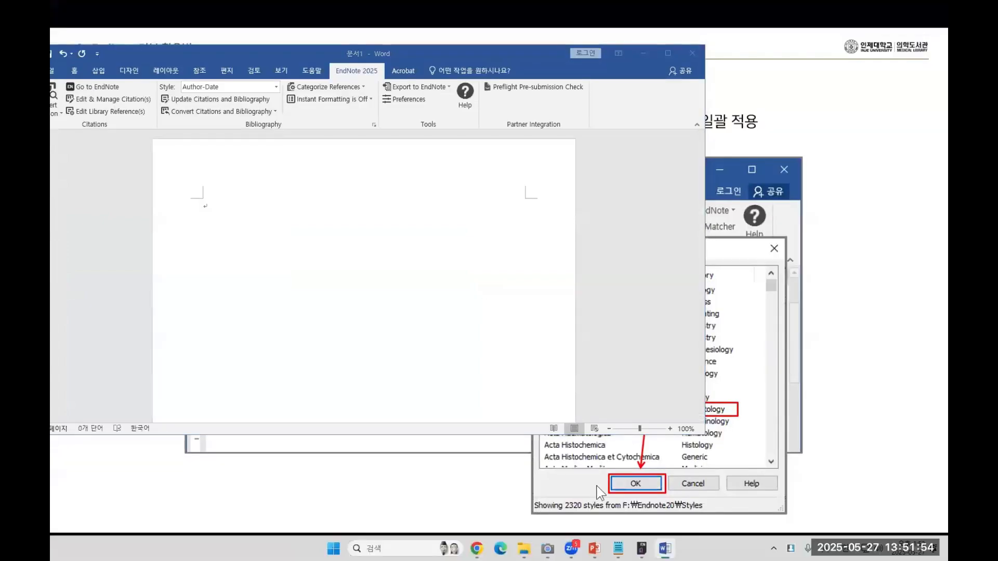
Step: Switch to EndNote and show the summary of the reference "Artificial intelligence in cancer target identification and drug discovery"
key(super+Tab)
click(599, 111)
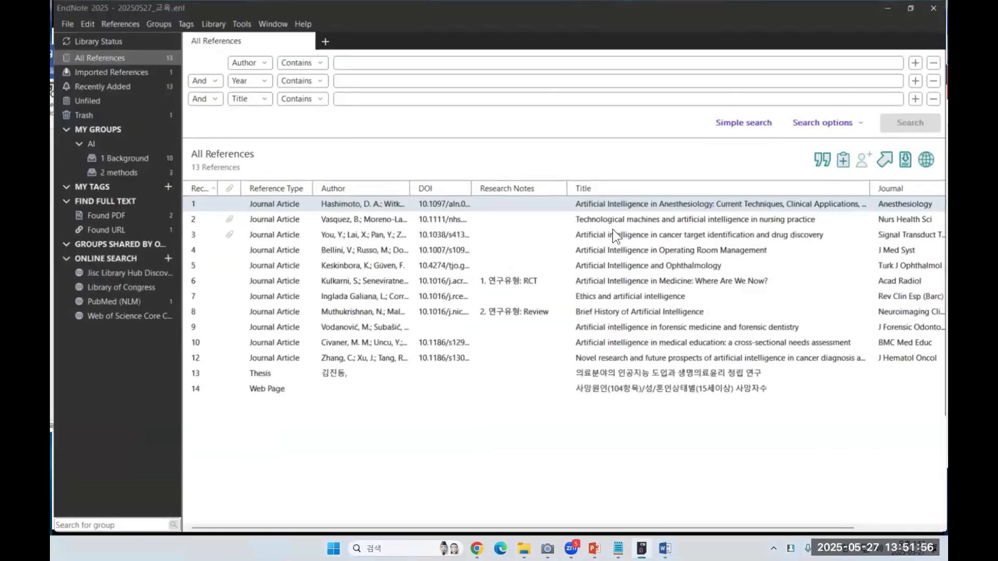
click(603, 235)
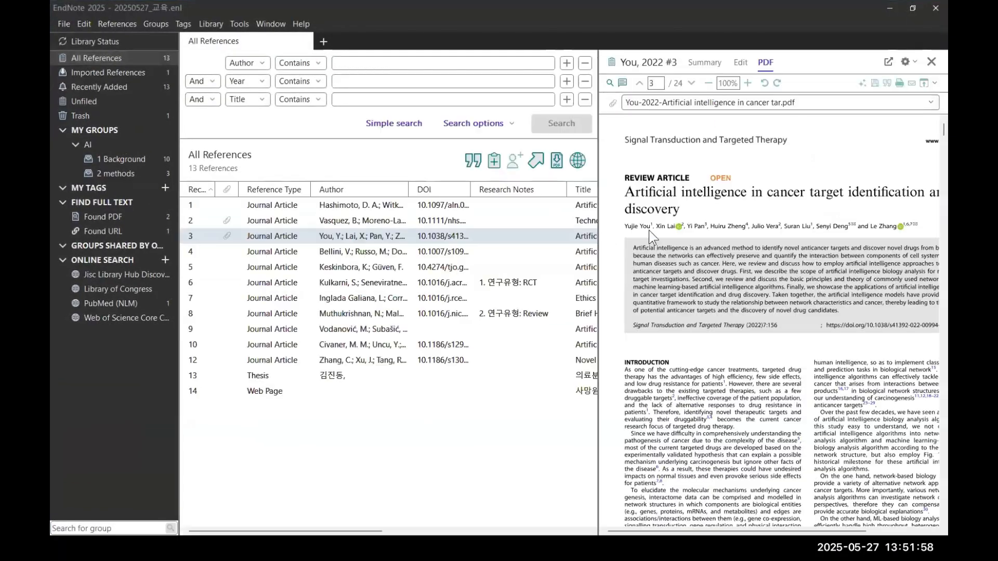
click(706, 65)
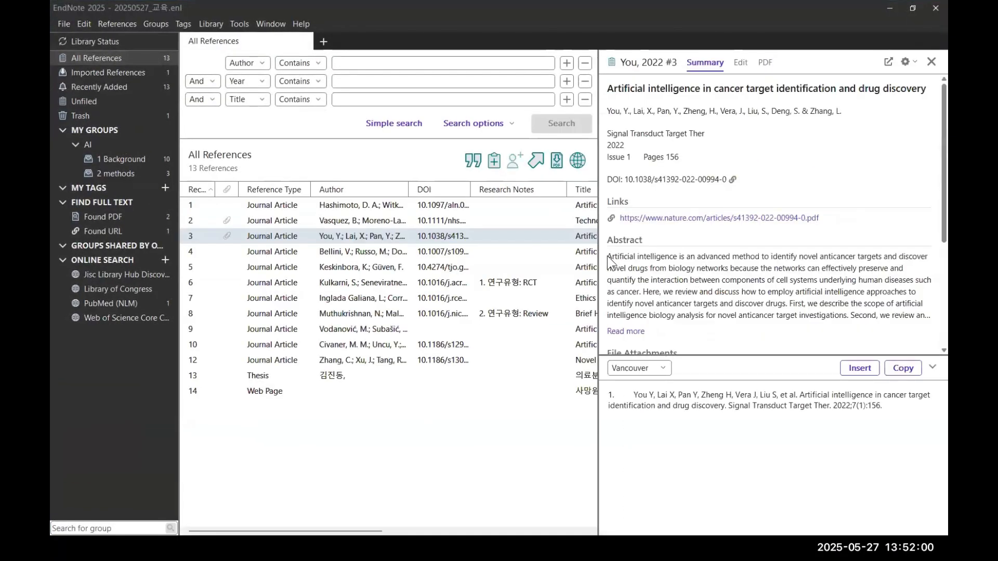
drag(607, 257, 849, 313)
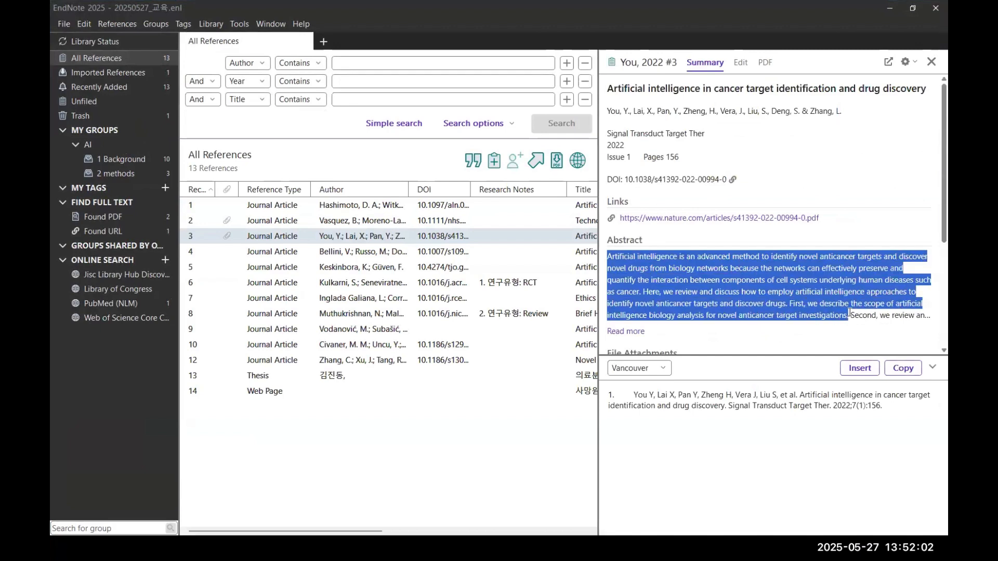
right_click(810, 279)
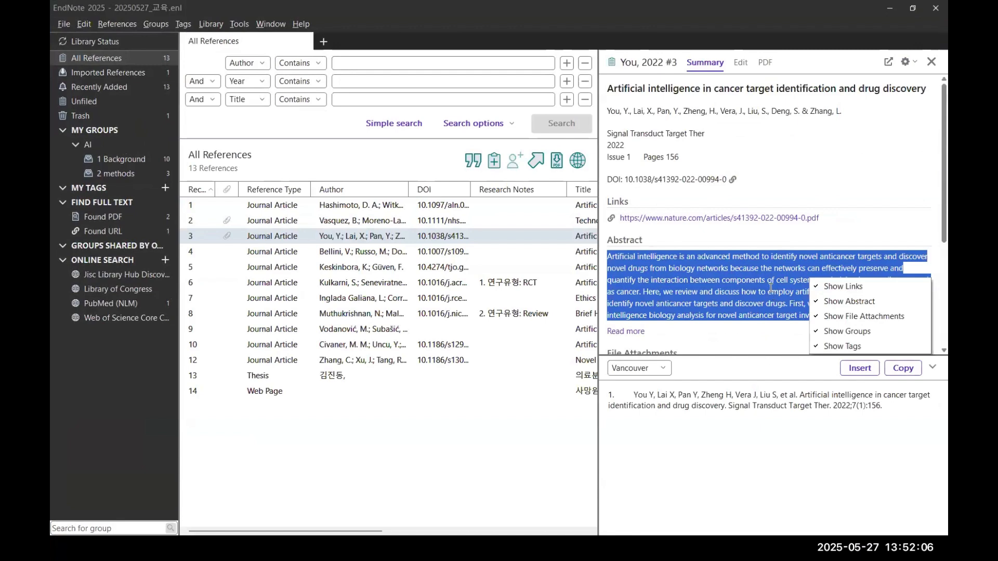
click(730, 315)
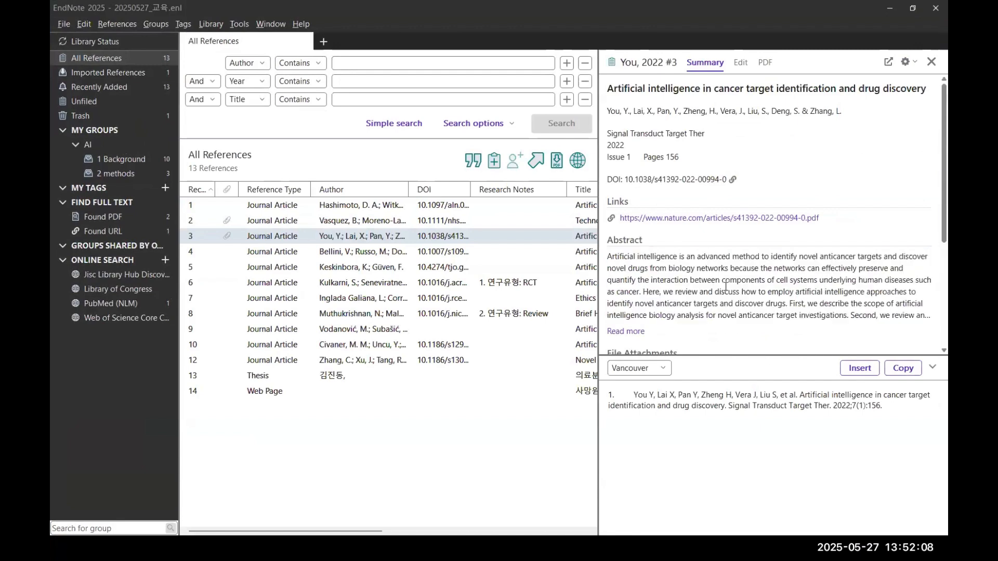
Step: Copy the abstract text through "novel anticancer target investigations.", paste it into the blank Word document and reposition the Word window over EndNote
drag(607, 256, 850, 317)
key(ctrl+c)
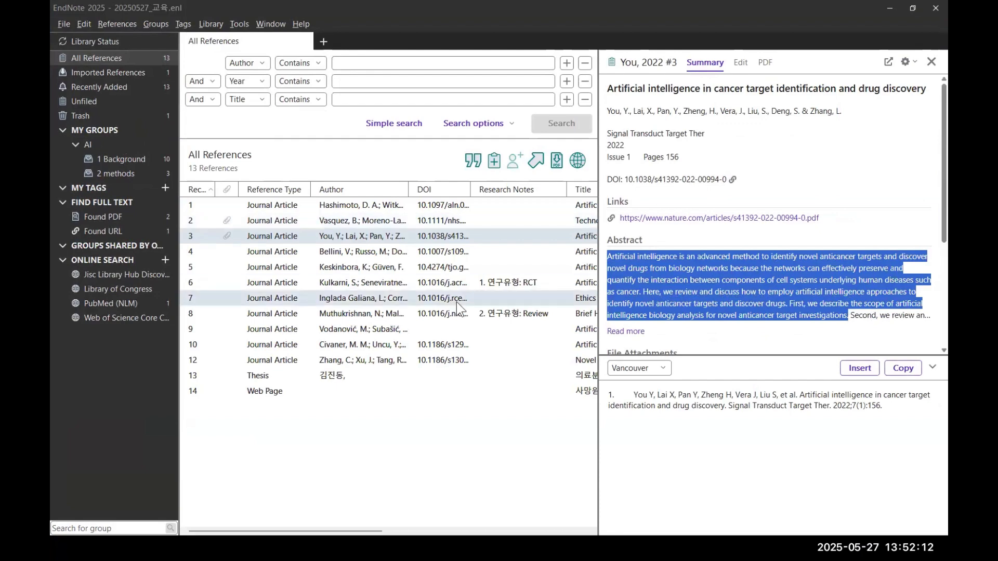
key(super+Tab)
click(379, 114)
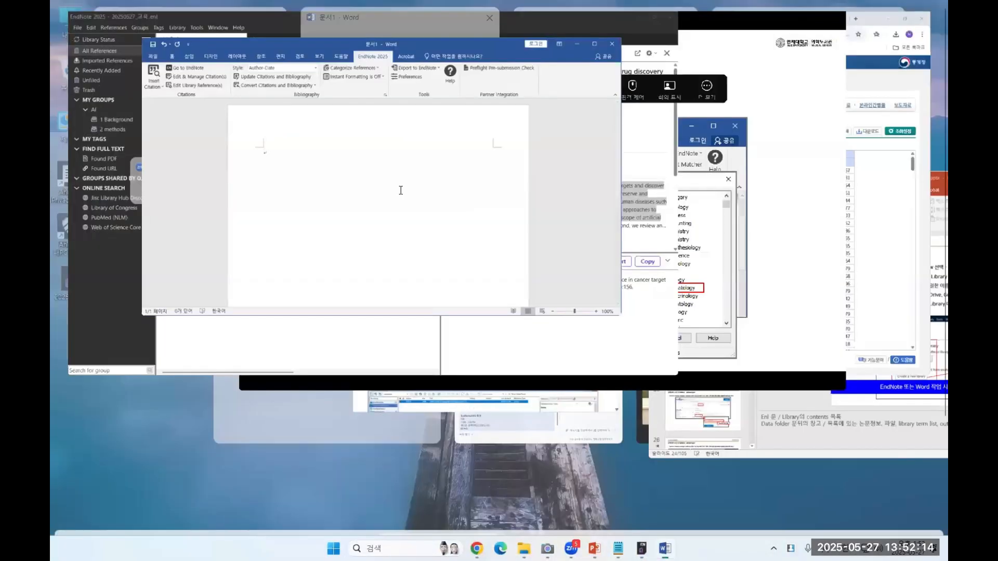
key(ctrl+v)
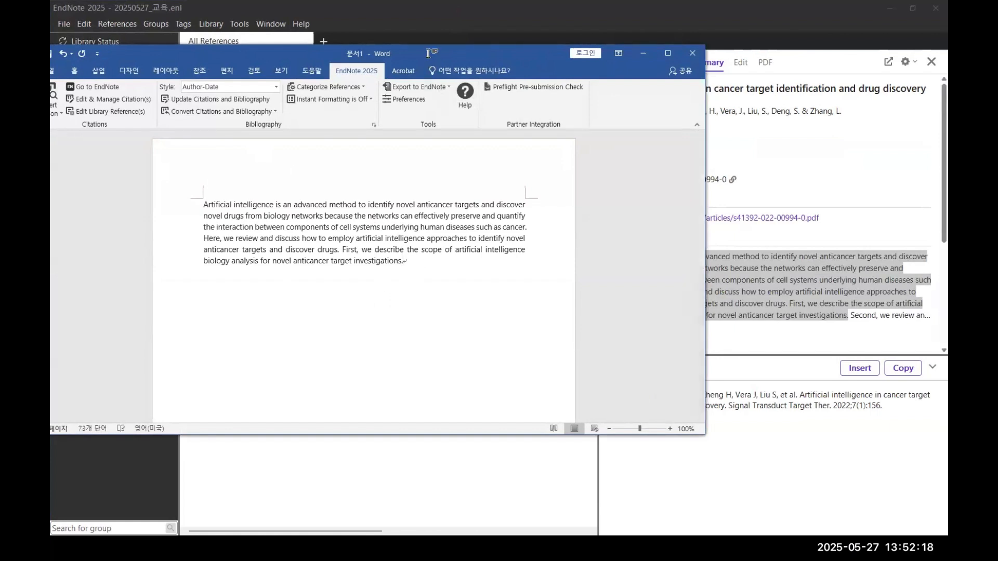
drag(428, 52, 470, 64)
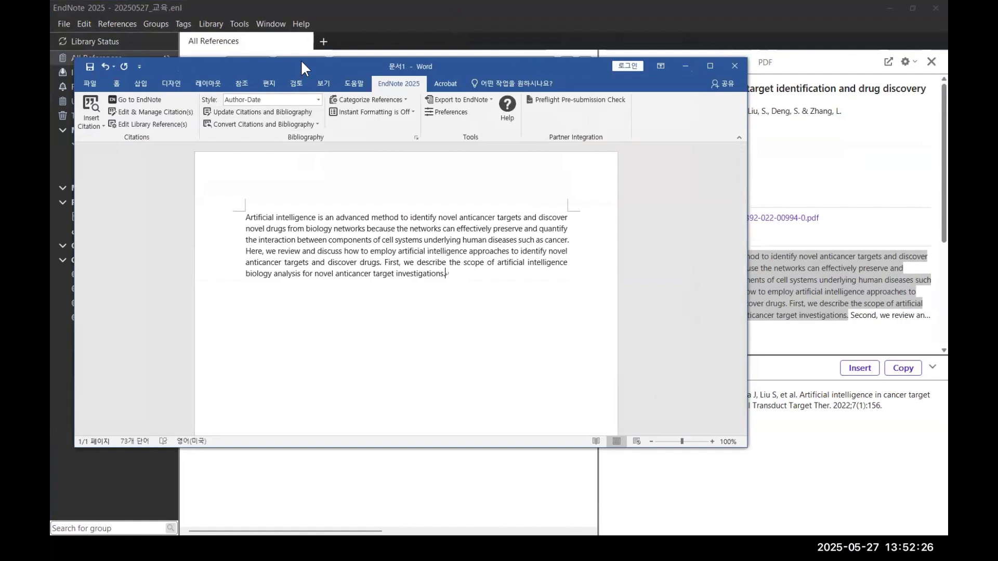
drag(302, 57, 305, 49)
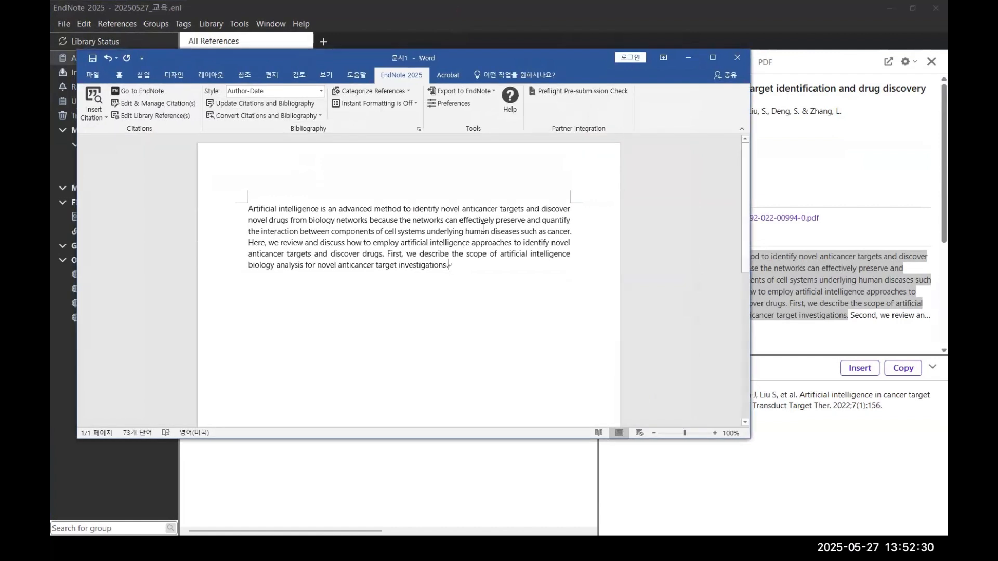
Step: In Word, search the EndNote library for "artificial" to cite a reference after the sentence ending "human diseases such as cancer."
click(574, 231)
click(95, 114)
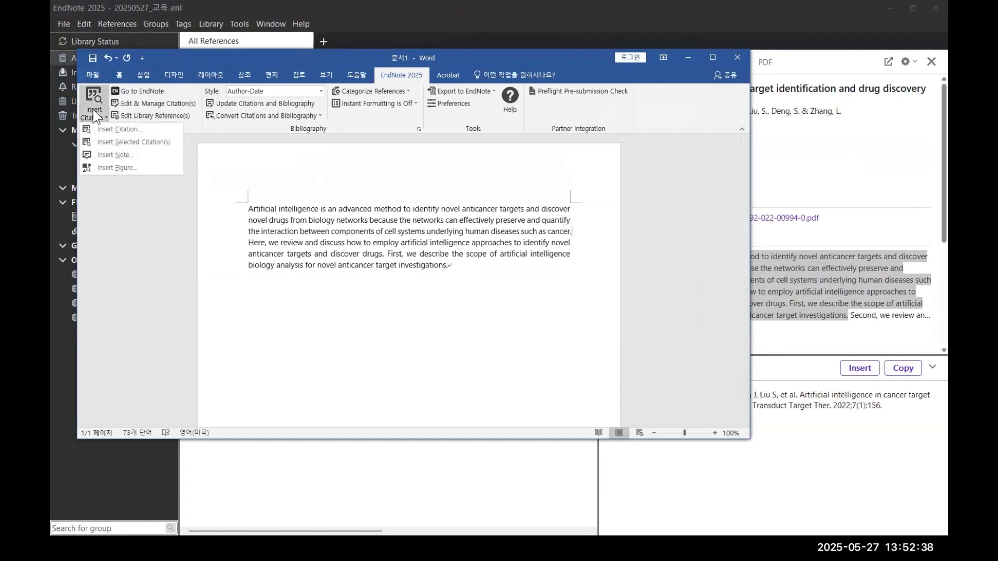
click(110, 128)
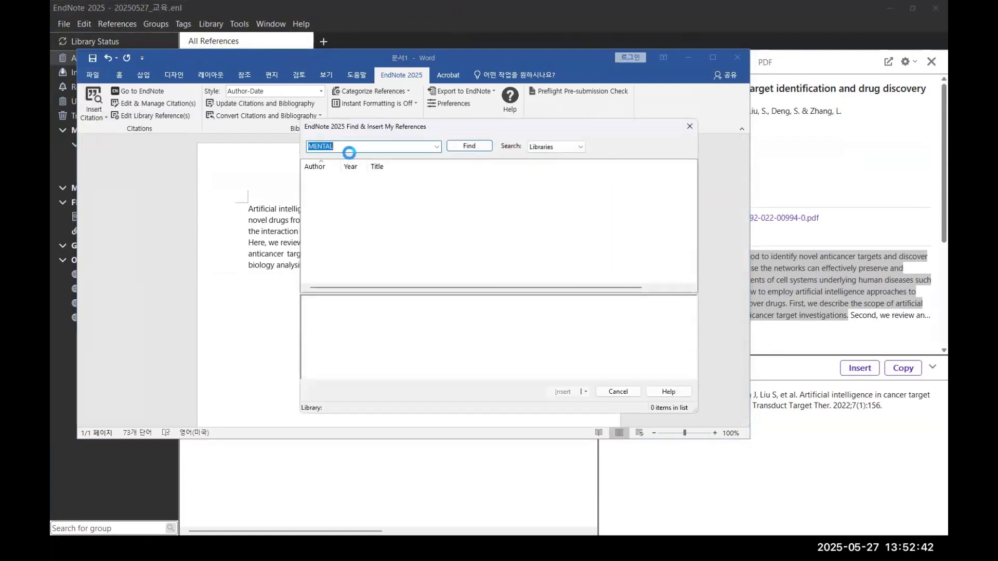
text(a)
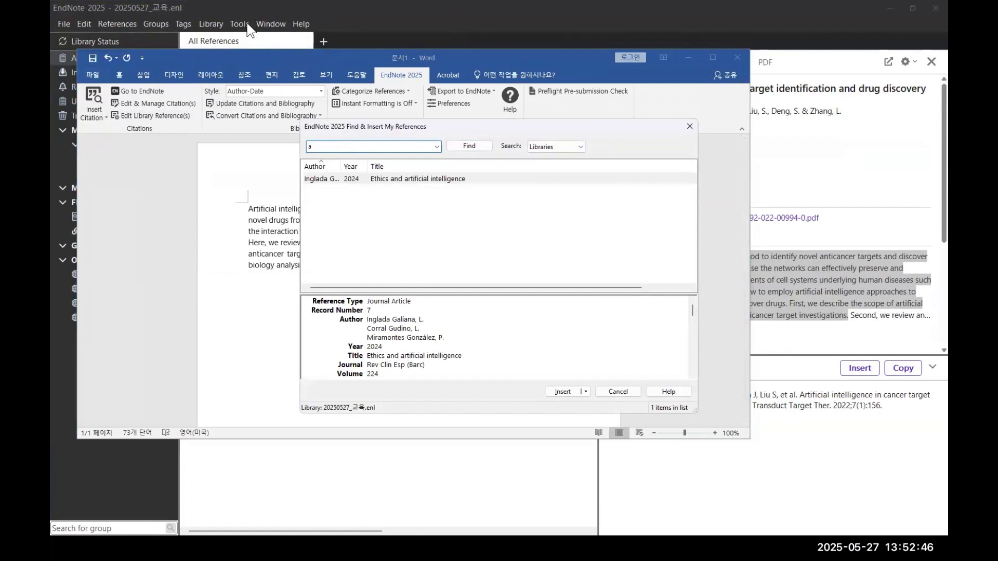
text(rtificia)
key(BackSpace)
key(Return)
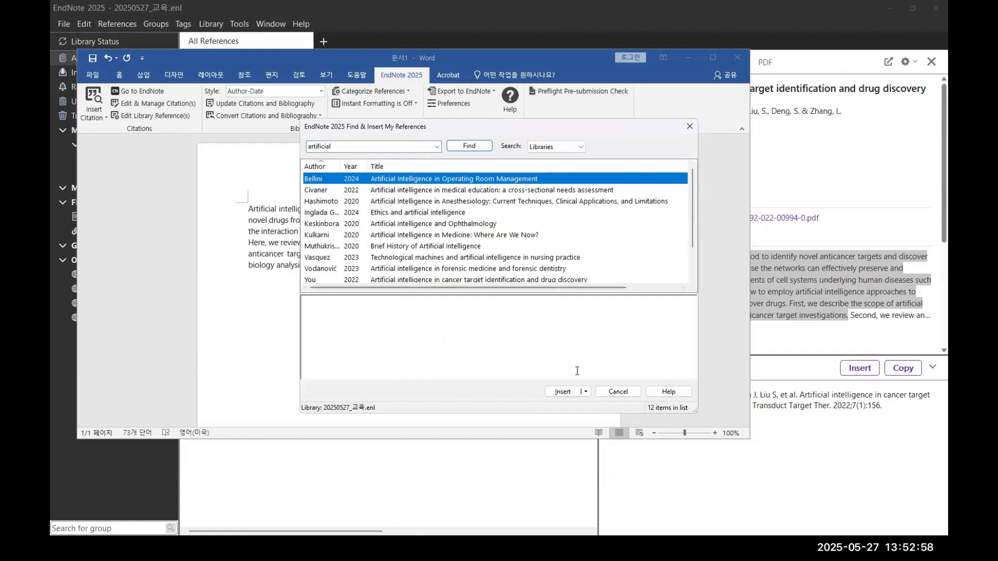
Step: Insert the citation for "Artificial Intelligence in Operating Room Management" and update the document's citations and bibliography
click(585, 392)
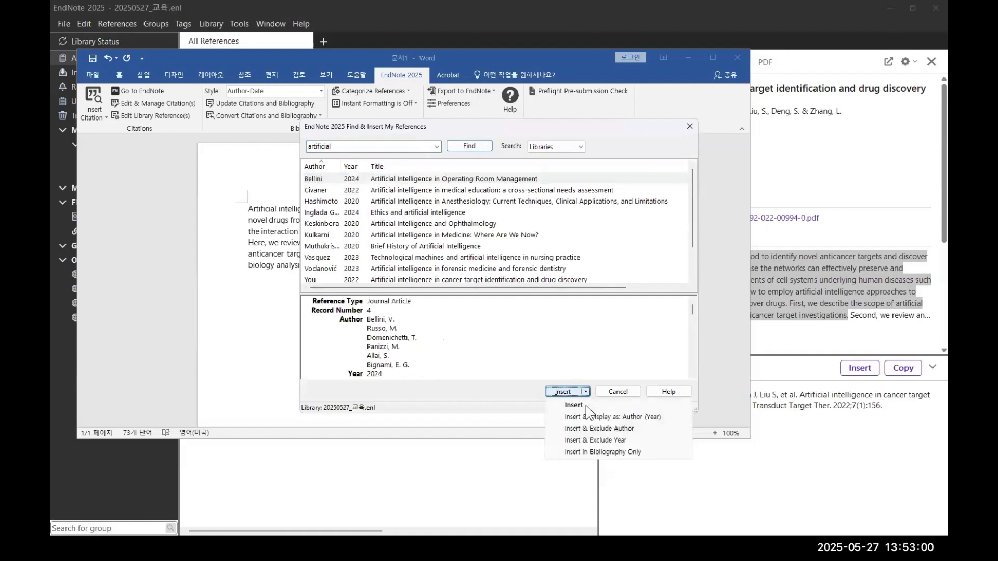
click(574, 405)
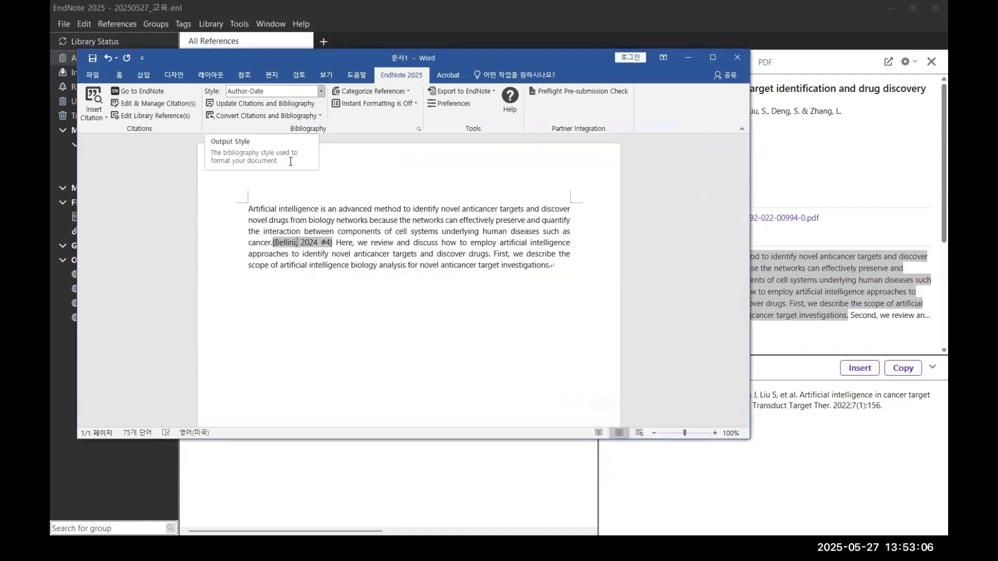
scroll(352, 293, down, 1)
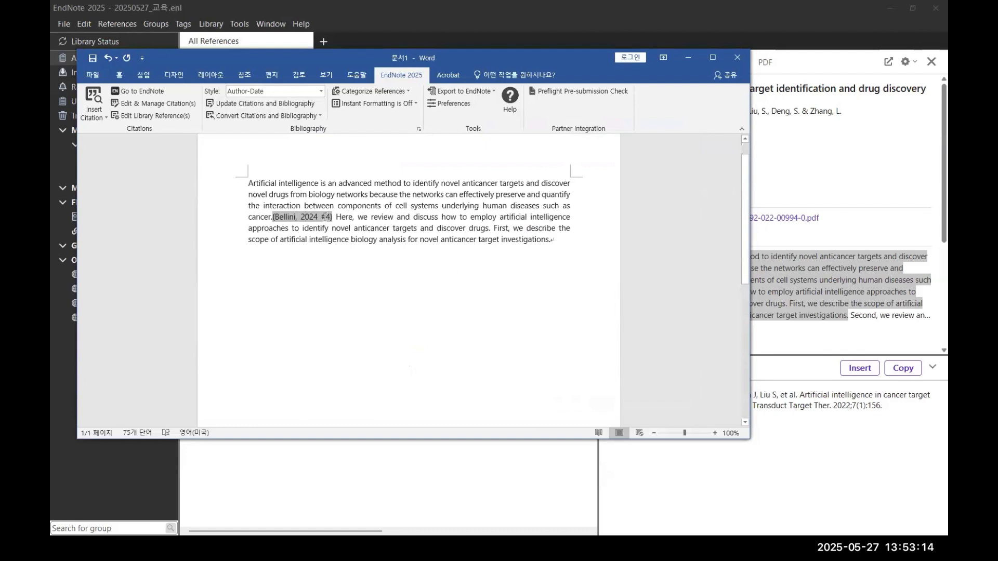
drag(274, 213, 333, 217)
click(251, 104)
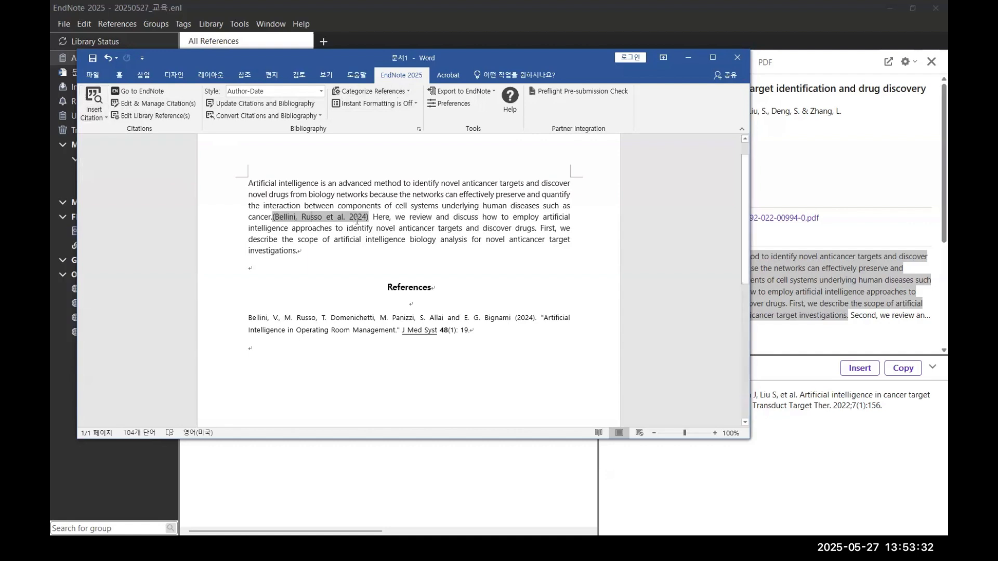
Step: Cite EndNote records 2 and 3 together after the sentence ending "discover drugs." and update the citations and bibliography
click(546, 238)
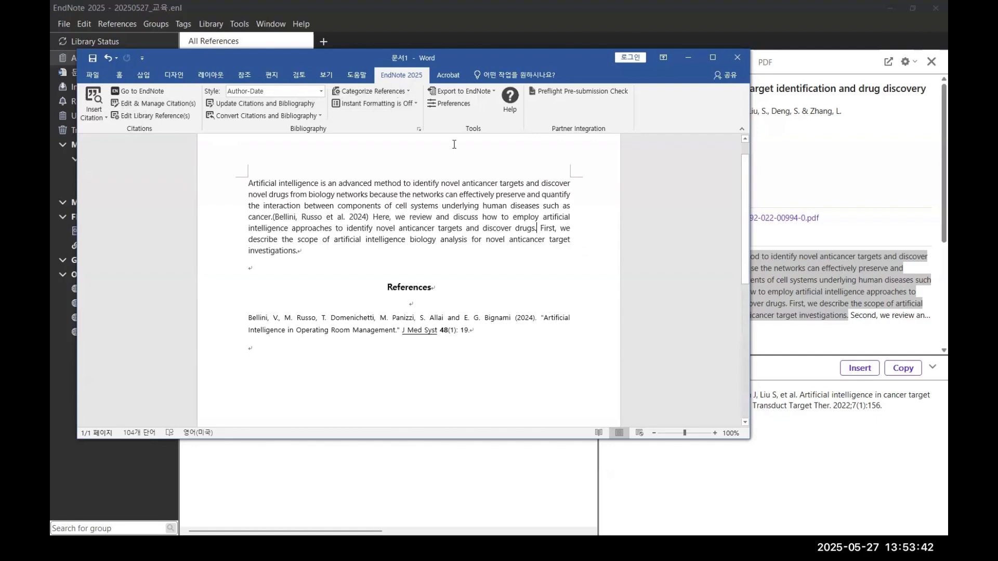
click(373, 466)
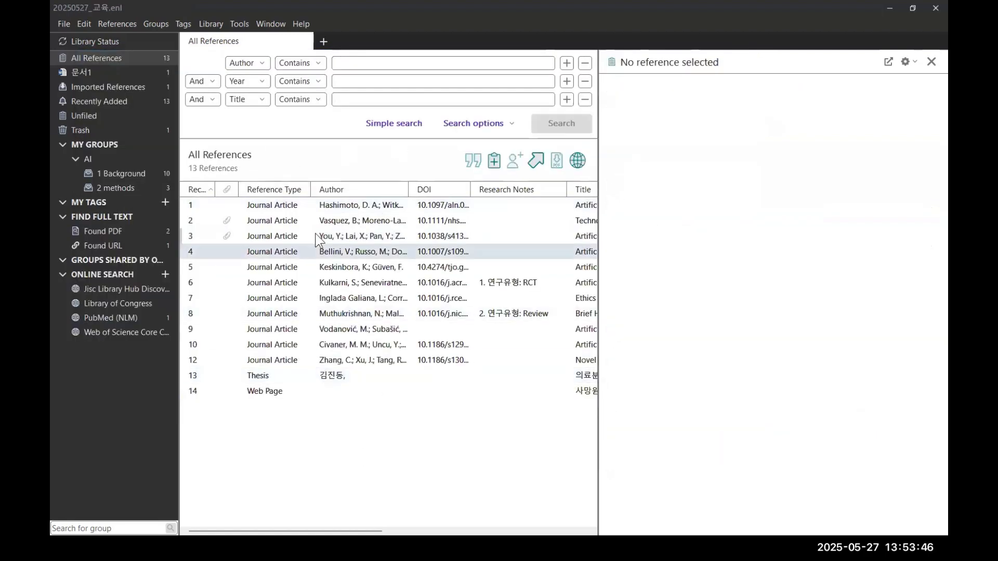
click(347, 223)
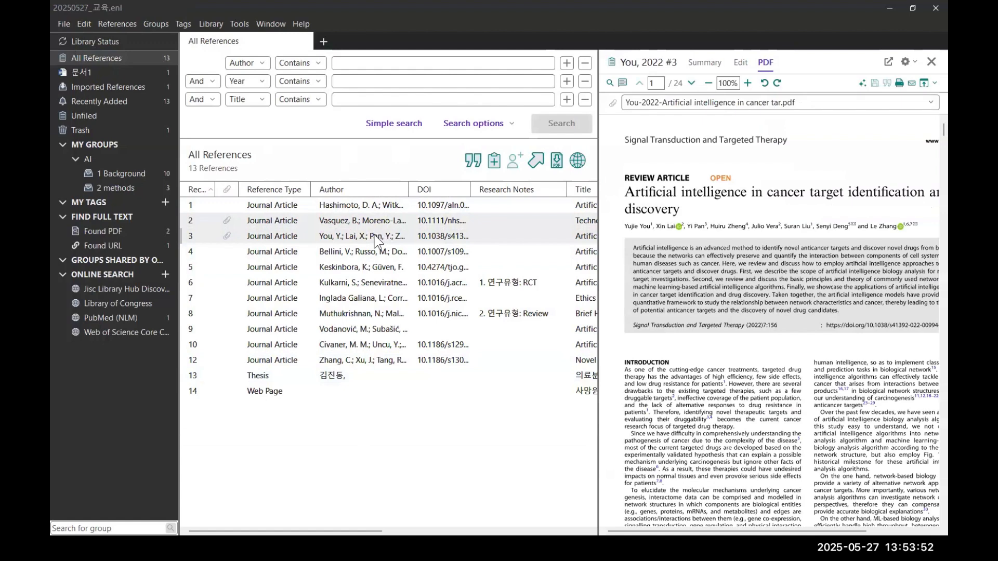
click(473, 164)
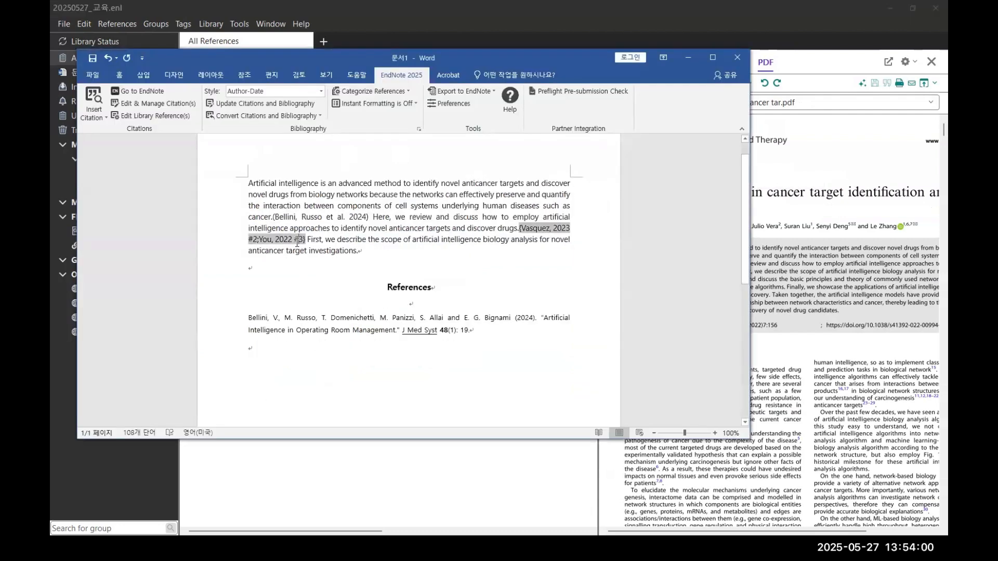
click(265, 104)
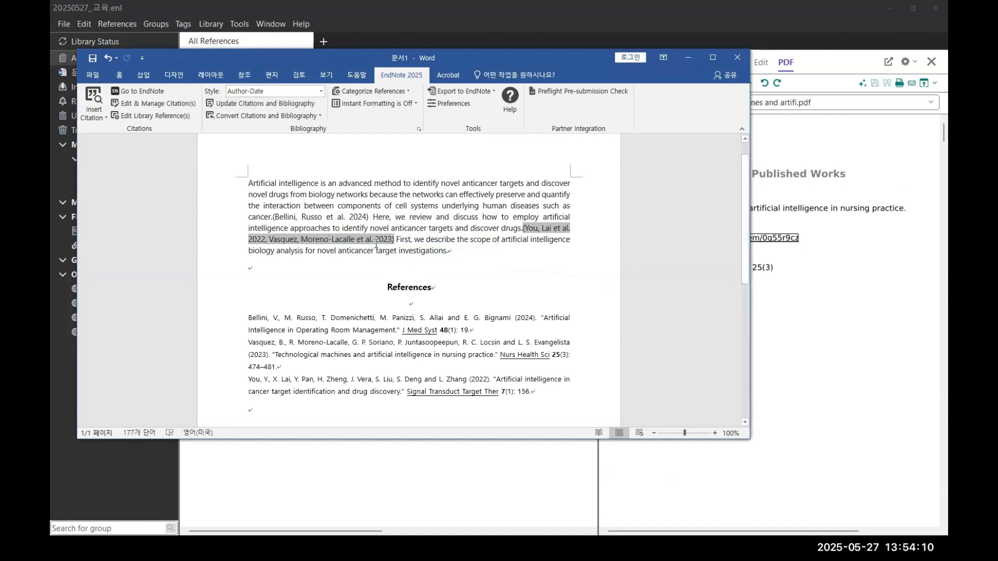
Step: Review the generated reference list below the paragraph, comparing it with the in-text citations
click(393, 379)
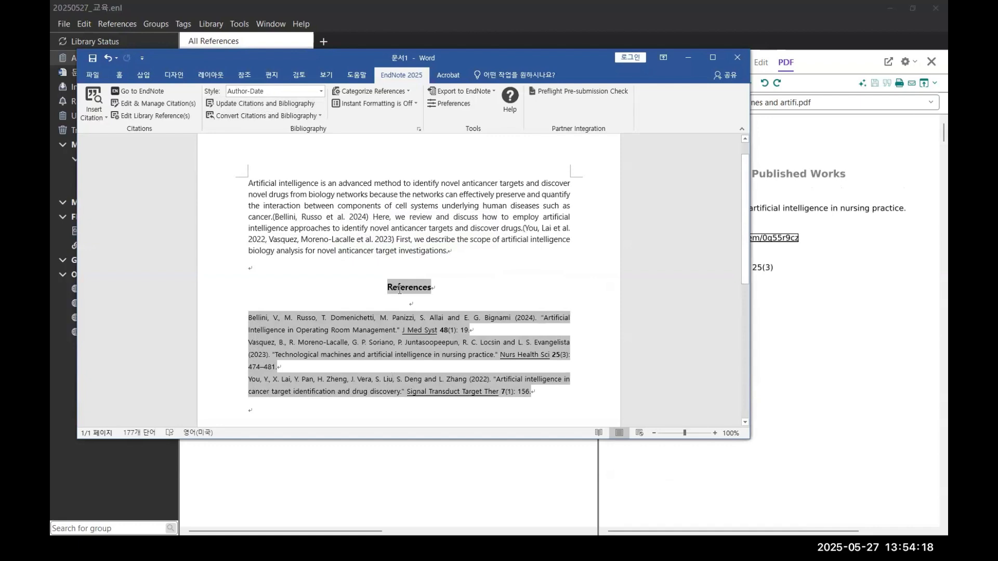
scroll(460, 333, down, 2)
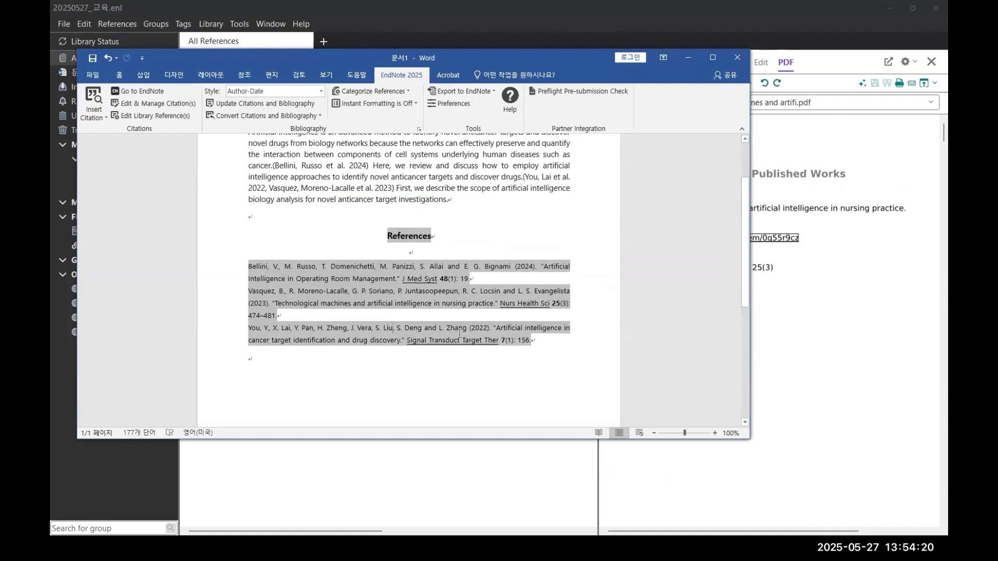
scroll(459, 333, up, 2)
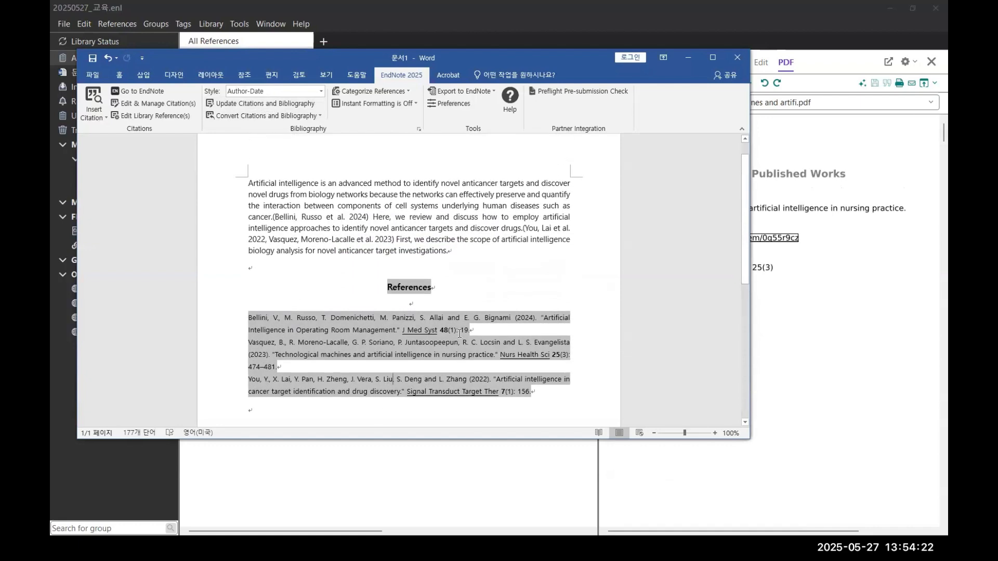
click(462, 260)
scroll(461, 263, up, 1)
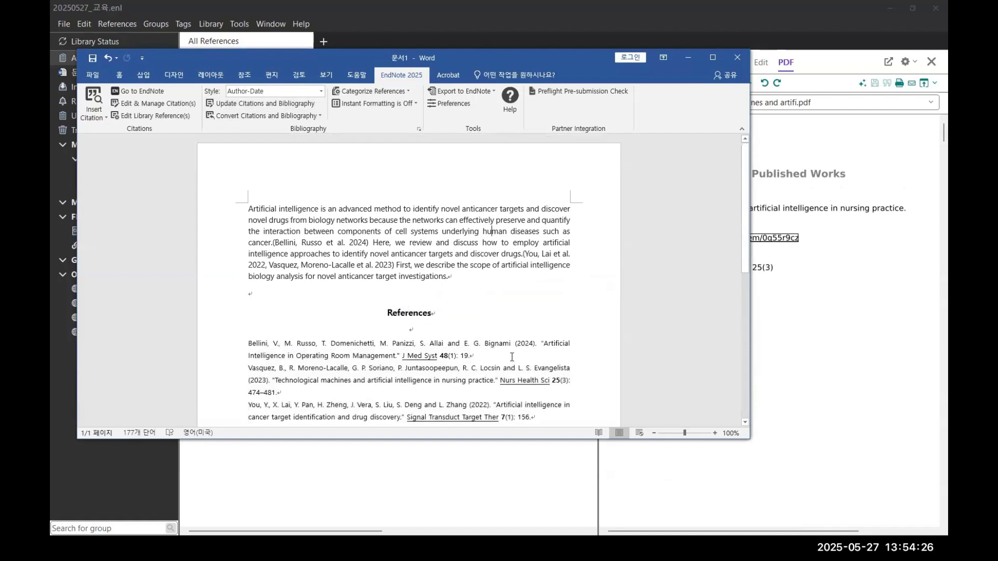
Step: Switch to EndNote and show the summary of the reference "Artificial Intelligence in Medicine: Where Are We Now?"
click(320, 91)
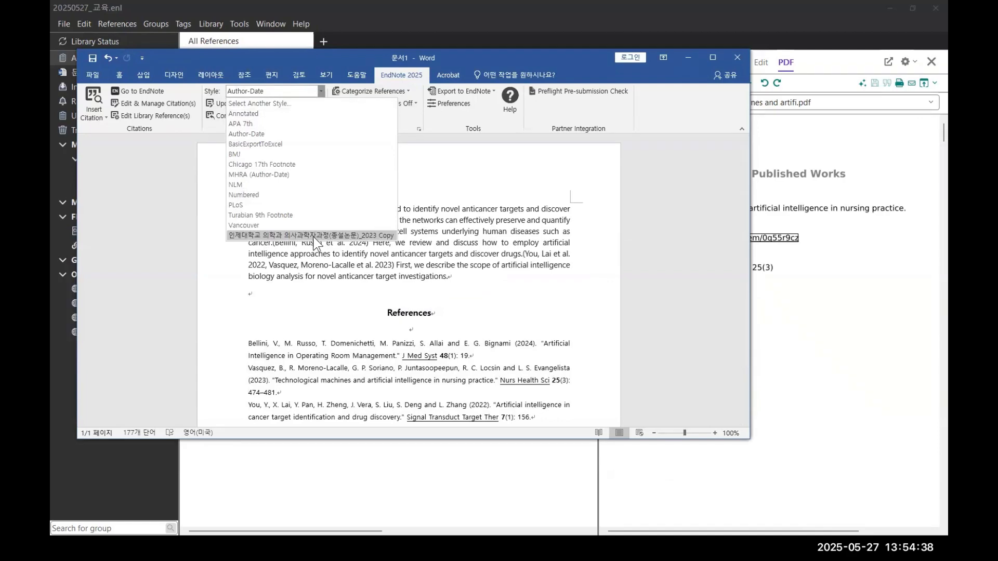
click(806, 346)
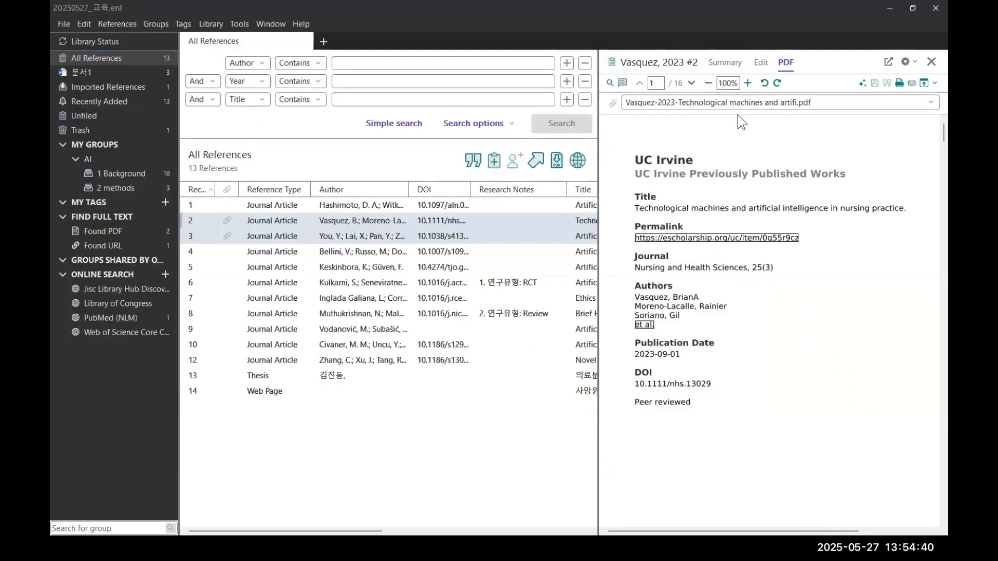
click(344, 283)
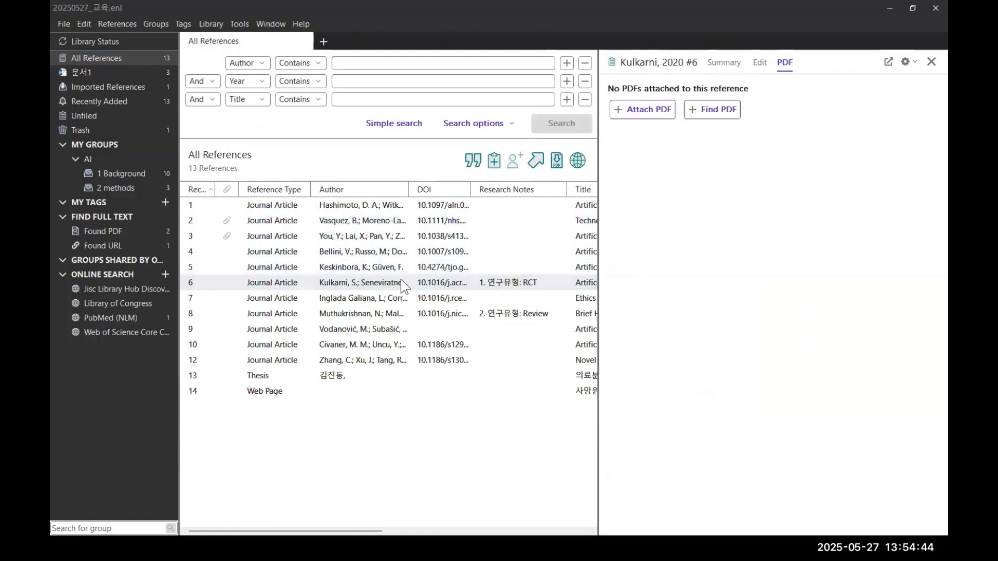
click(719, 67)
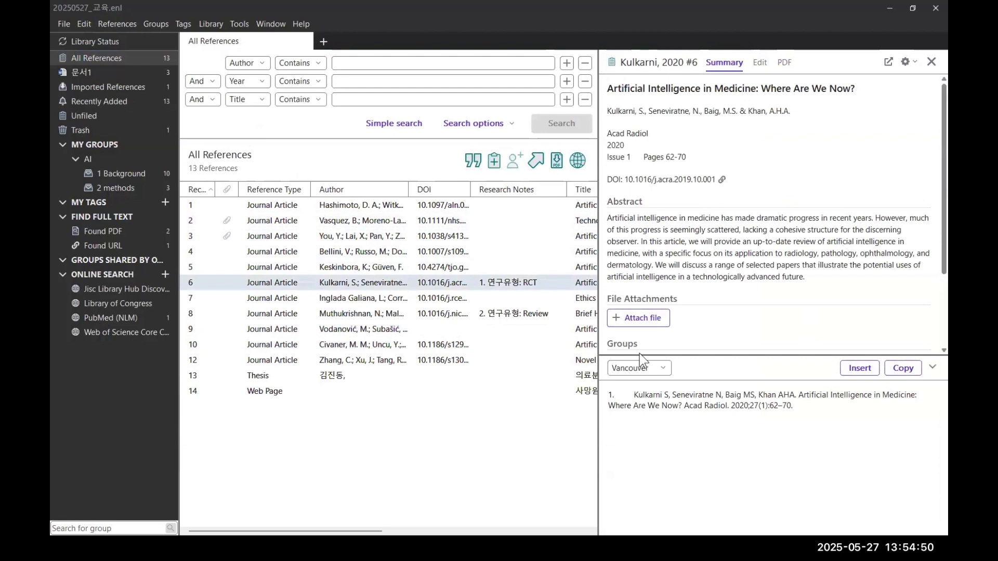
Step: Search the available output styles for "bmc" and set the reference preview to the BMC Cancer style
click(662, 370)
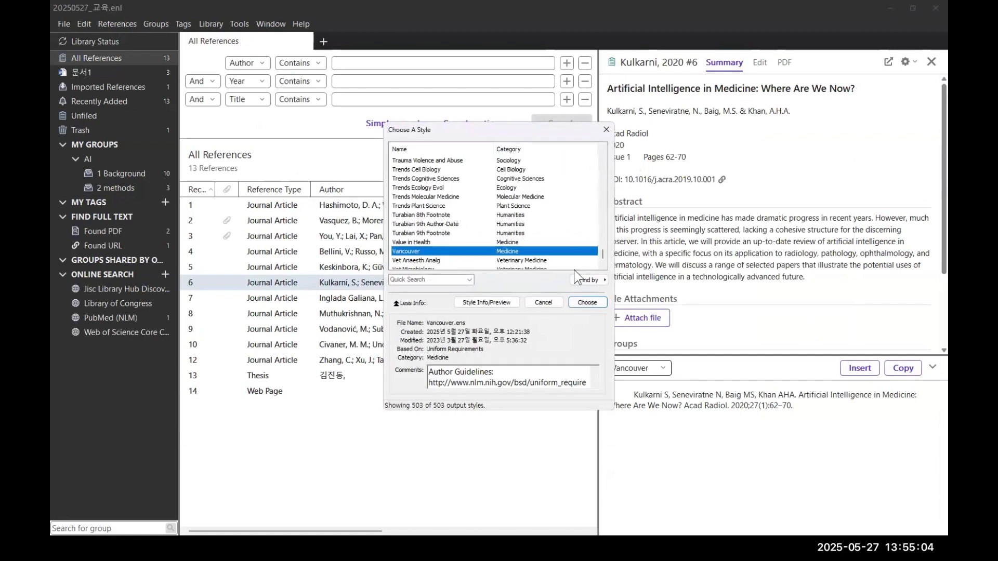
click(426, 279)
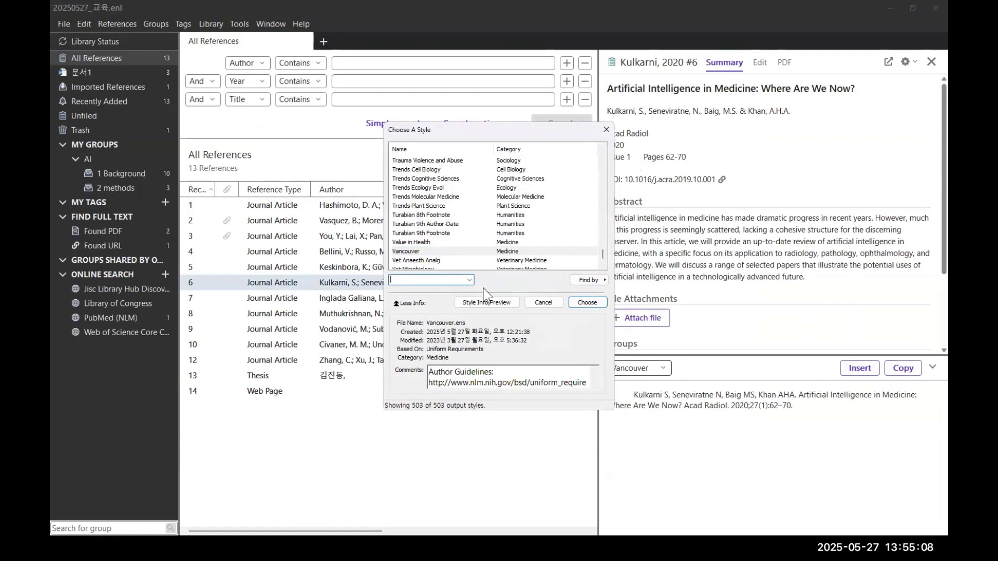
text(bmc)
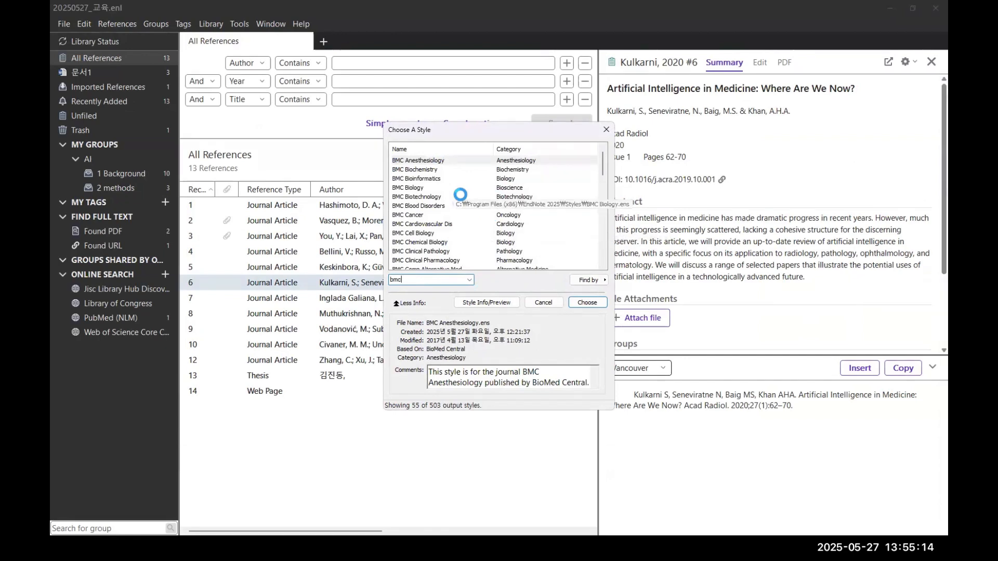
click(422, 214)
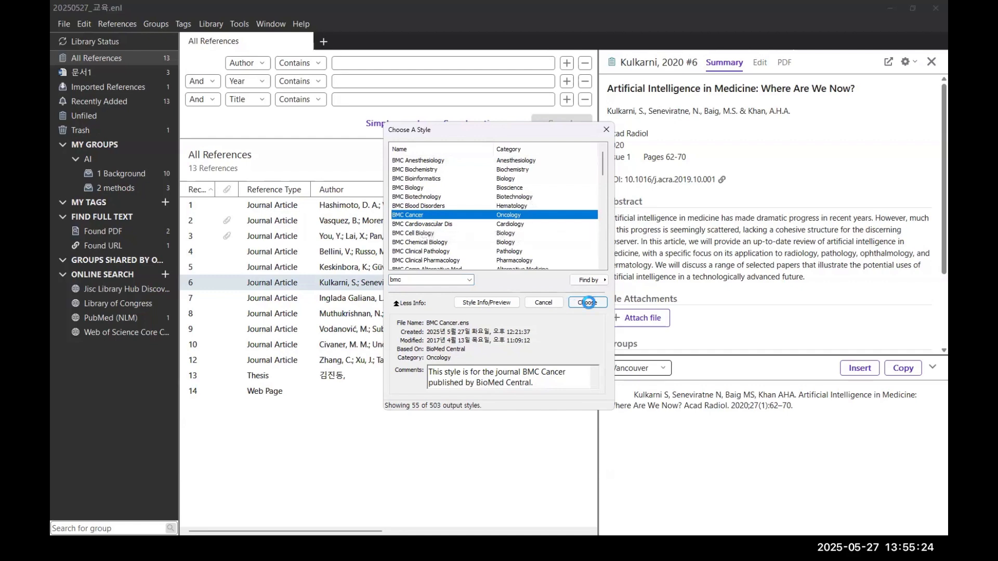
click(589, 302)
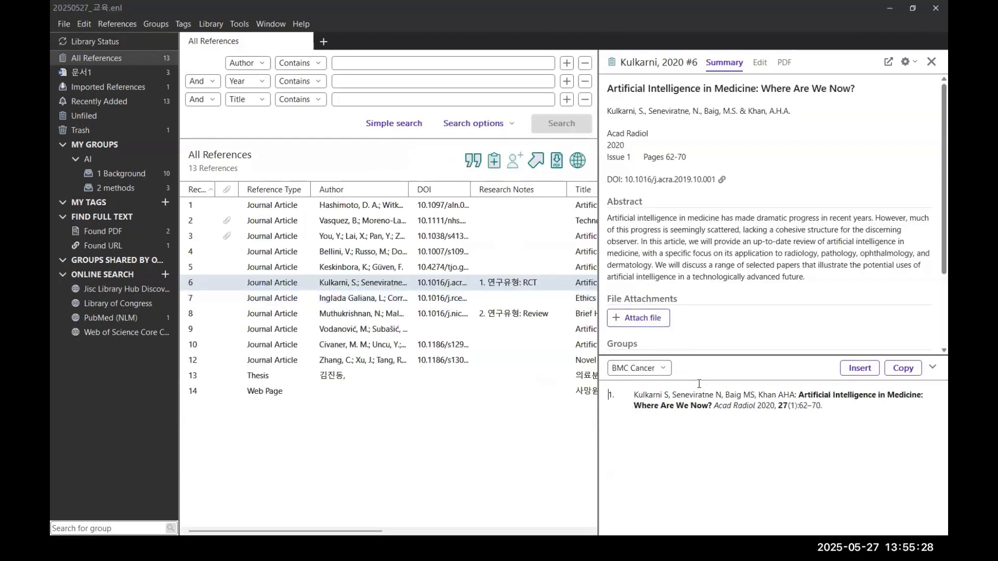
Step: Switch to the Word document and change its EndNote citation style to BMC Cancer
key(super+Tab)
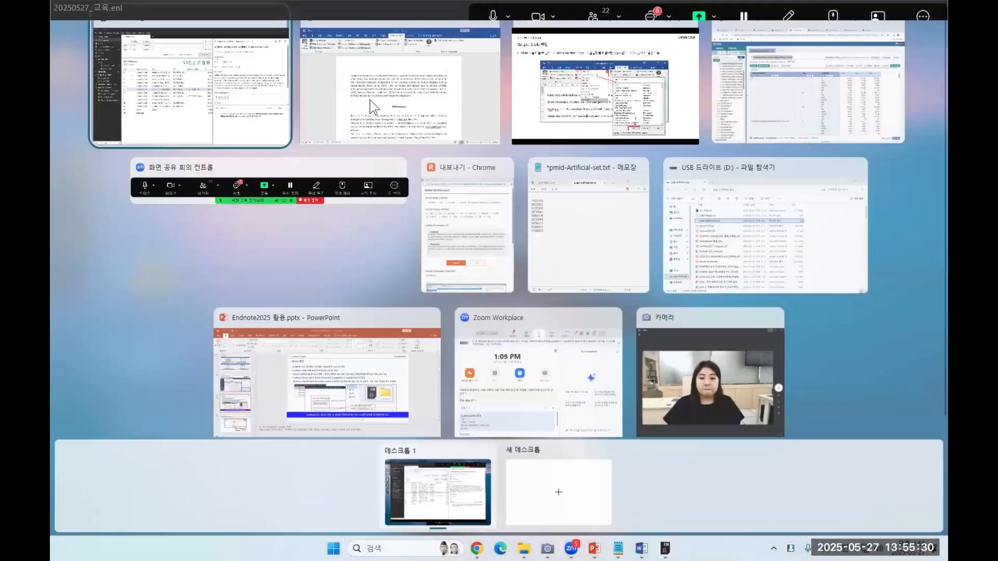
click(322, 96)
click(319, 91)
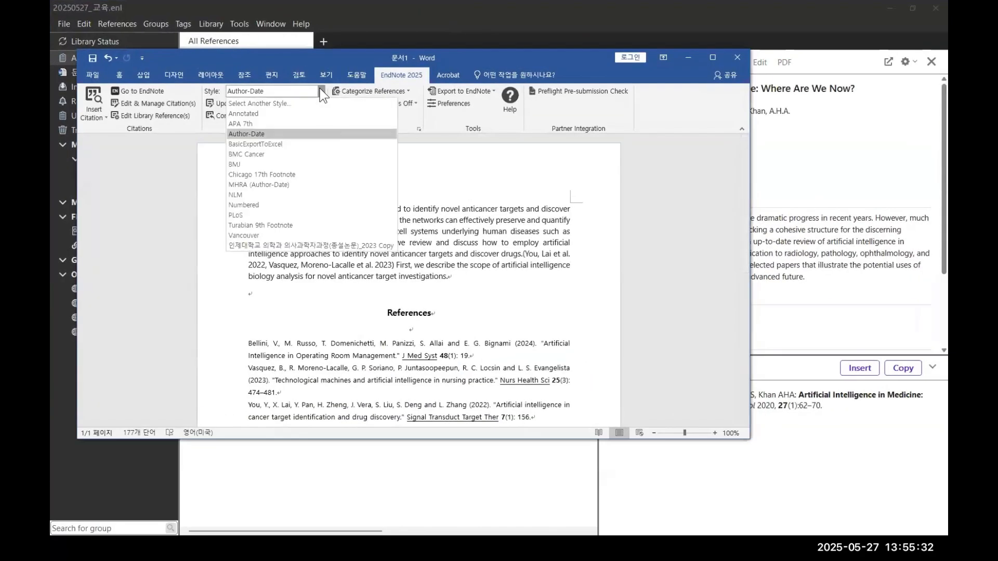
click(260, 155)
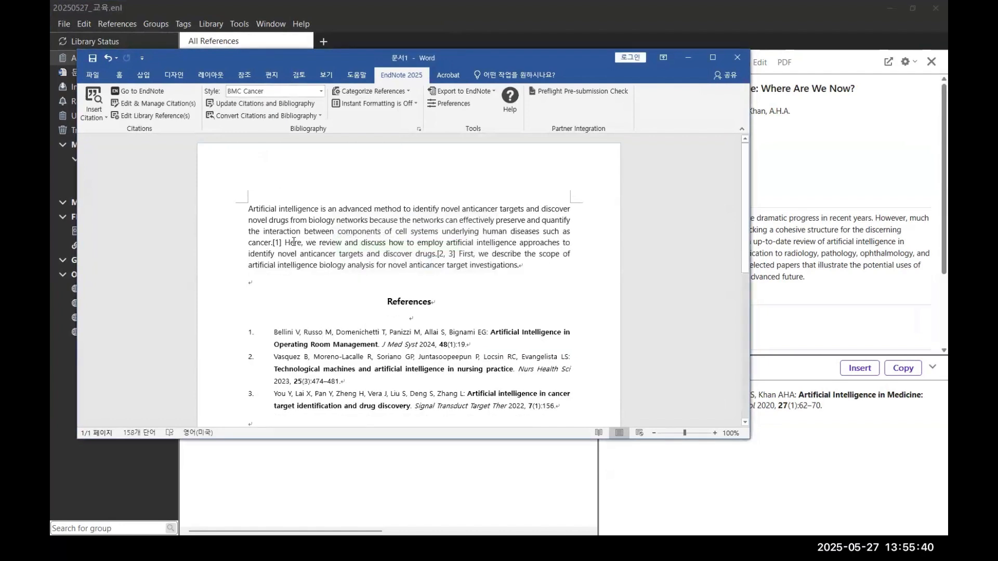
Step: Examine the in-text citations and the reference list as formatted in the BMC Cancer style
drag(274, 242, 294, 243)
click(439, 257)
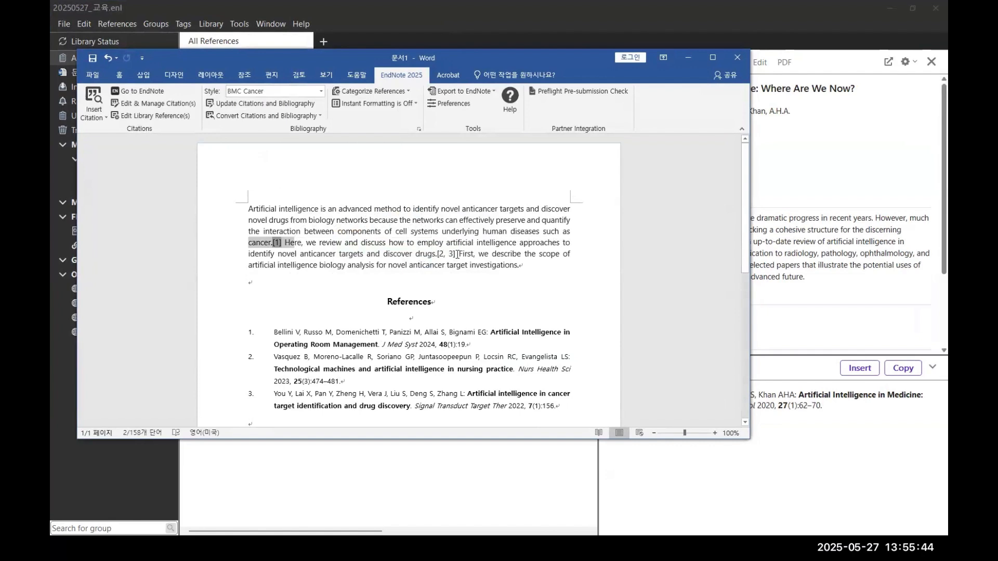
drag(457, 254, 435, 254)
click(449, 344)
scroll(448, 343, down, 2)
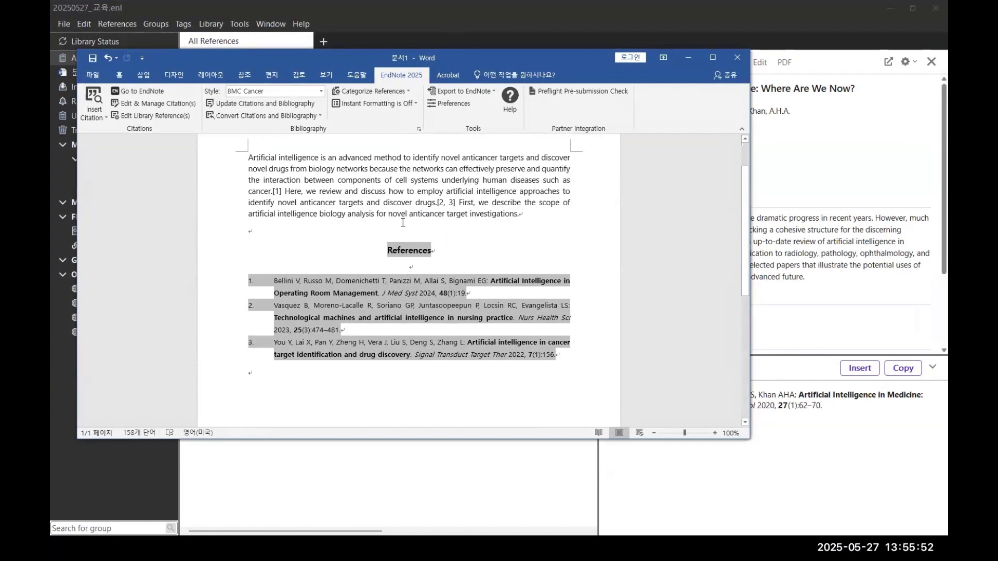
scroll(520, 390, up, 1)
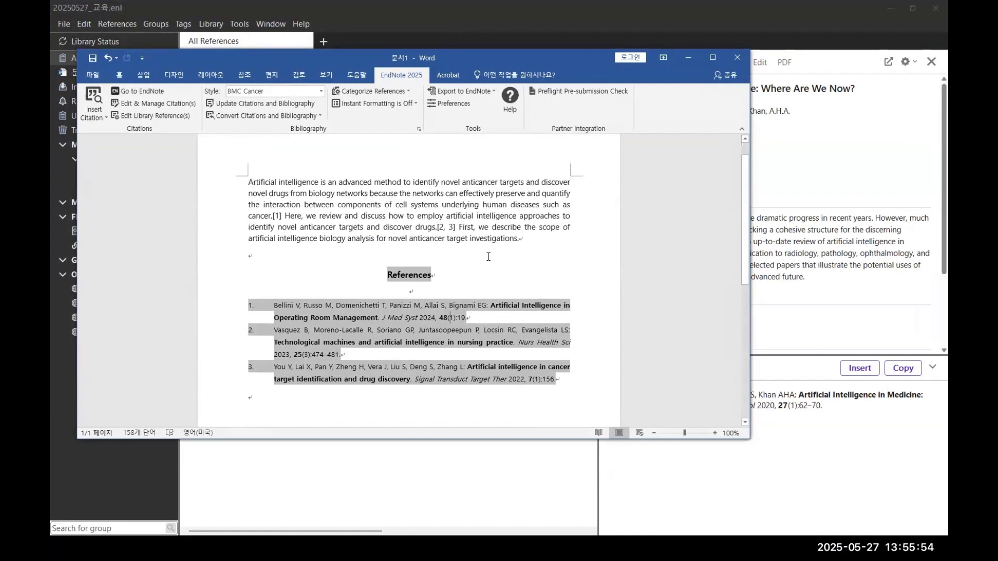
Step: Switch to EndNote, show the summary of the reference "Artificial Intelligence and Ophthalmology" and view the output styles available for its preview
key(alt+Tab)
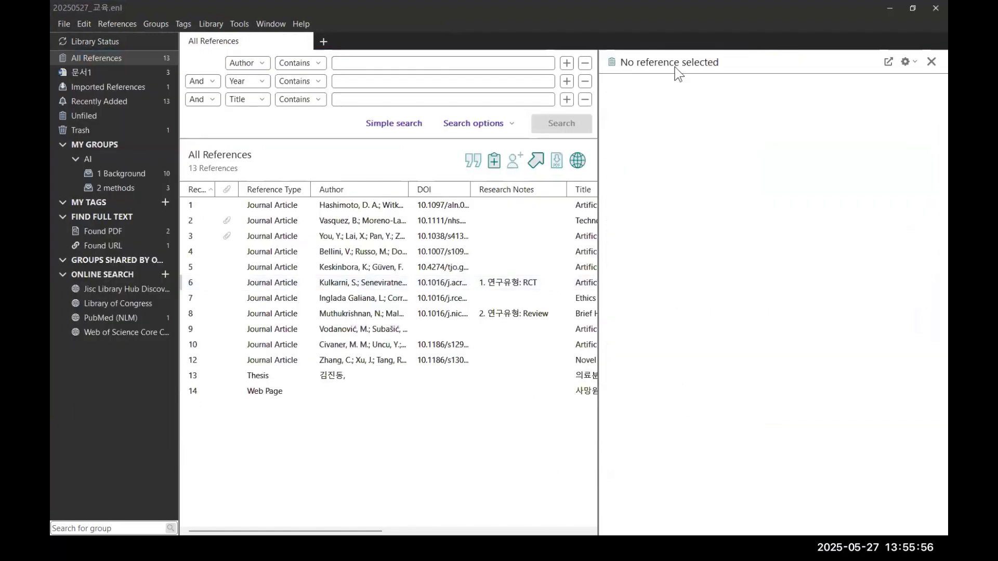
click(441, 266)
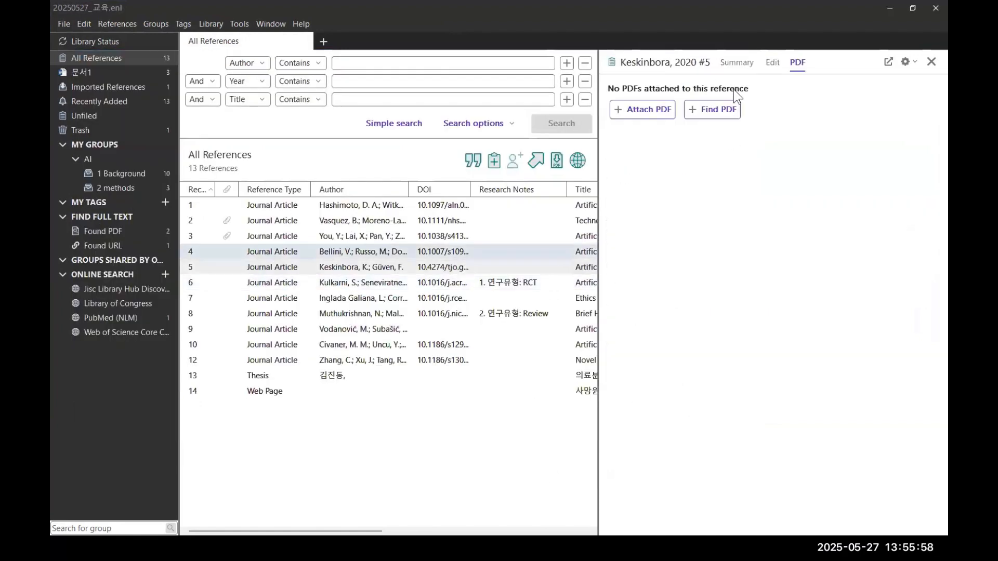
click(737, 62)
click(667, 369)
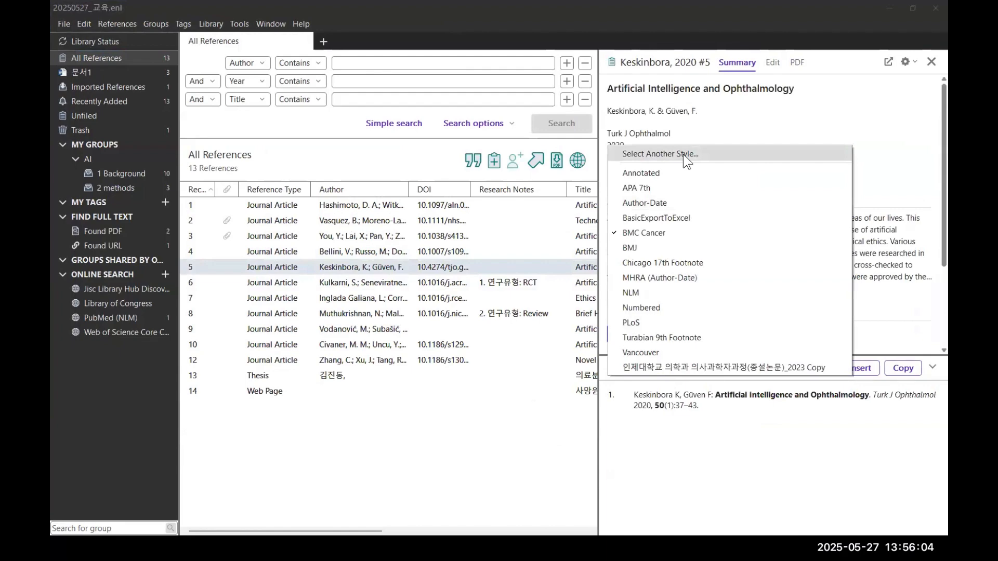
click(534, 183)
key(super+Tab)
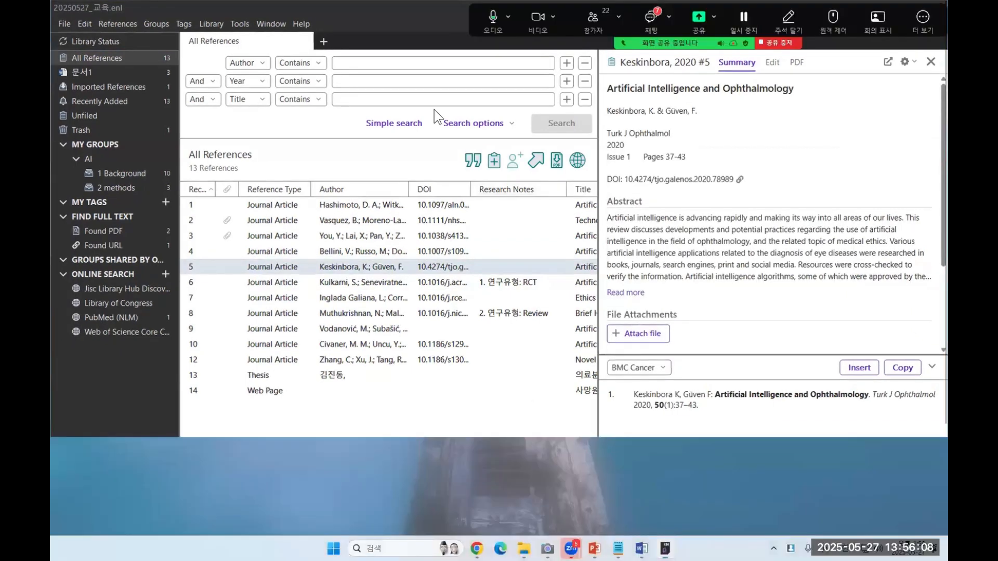
click(603, 117)
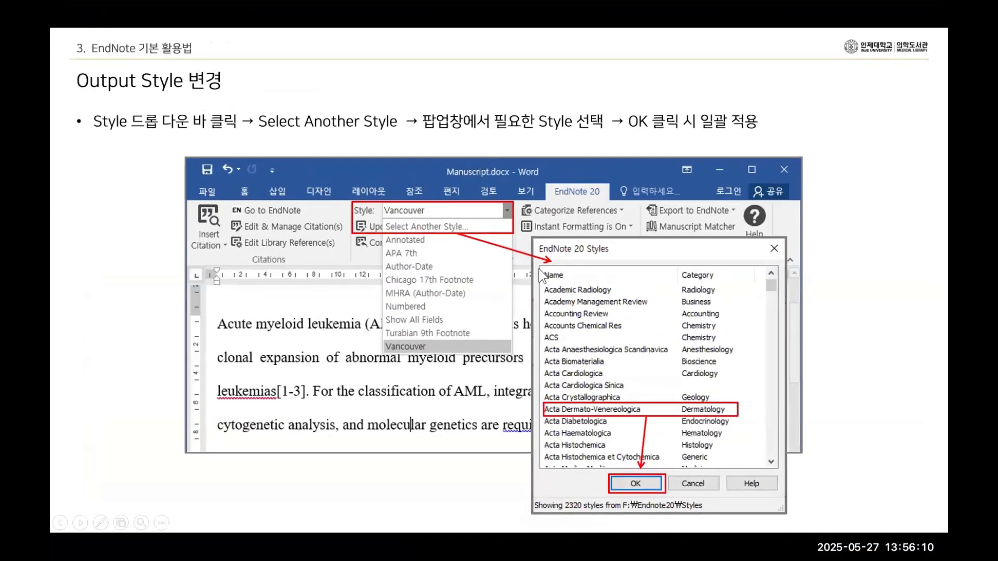
scroll(539, 270, down, 3)
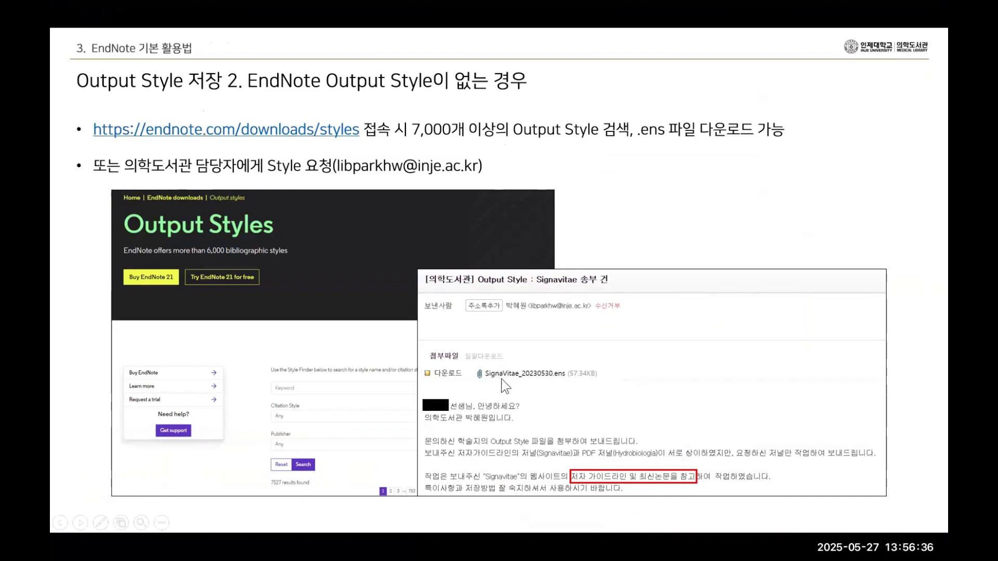
click(563, 376)
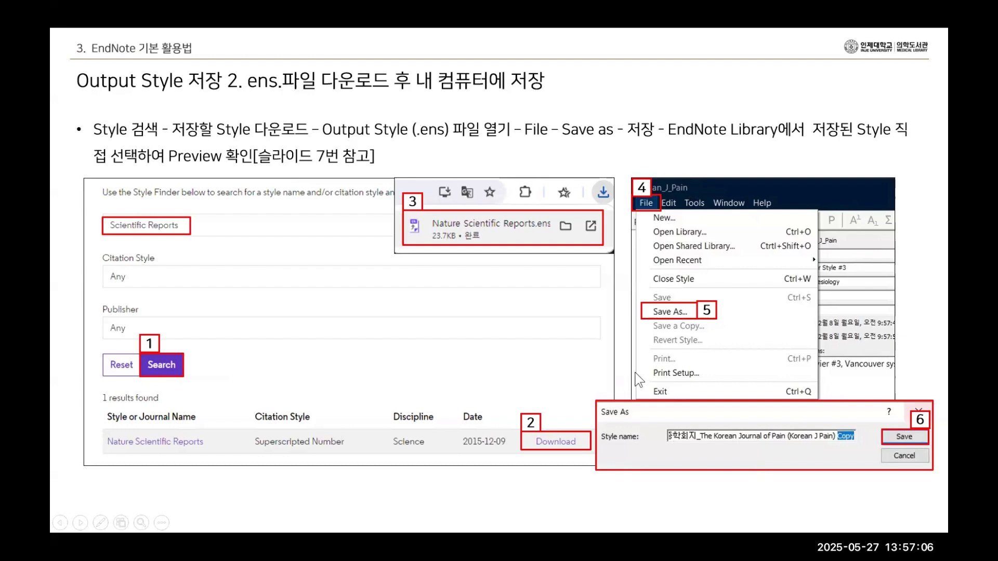
key(Left)
key(Left)
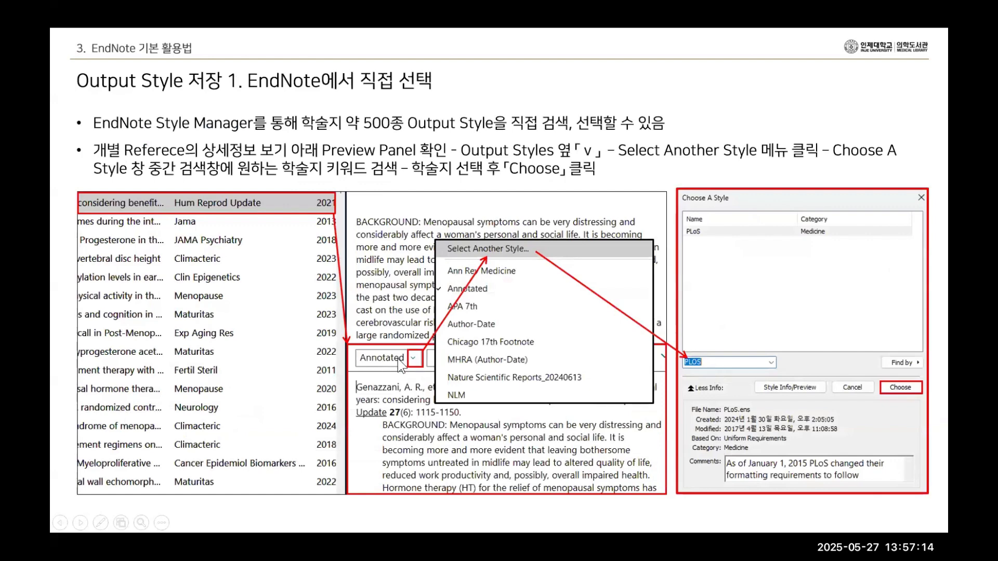
key(Right)
key(Right)
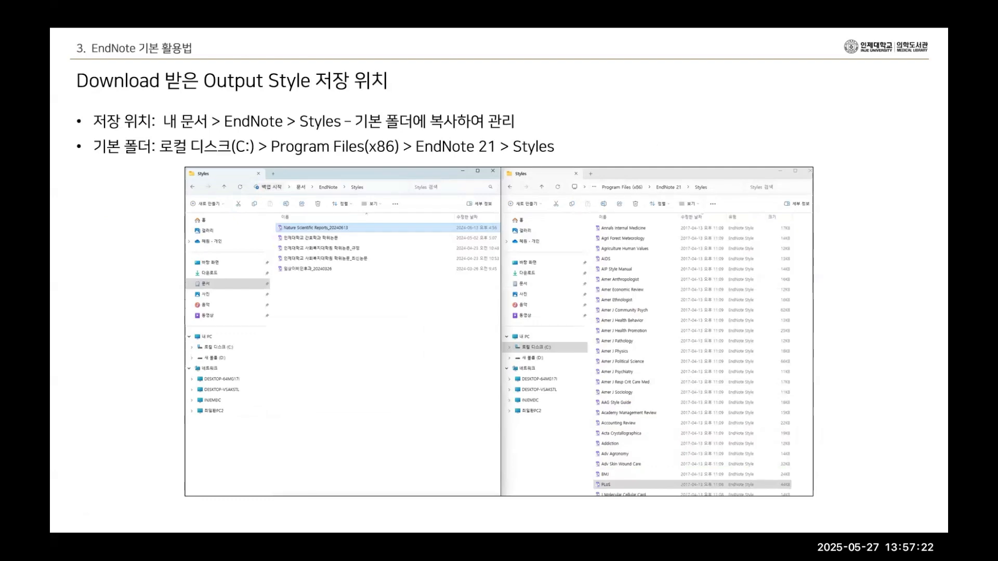
key(Right)
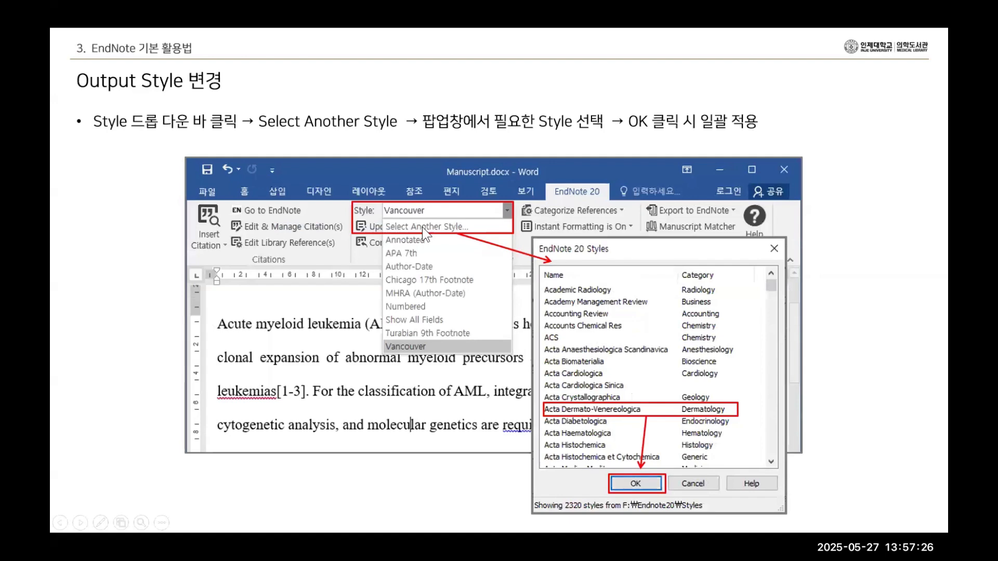
key(Right)
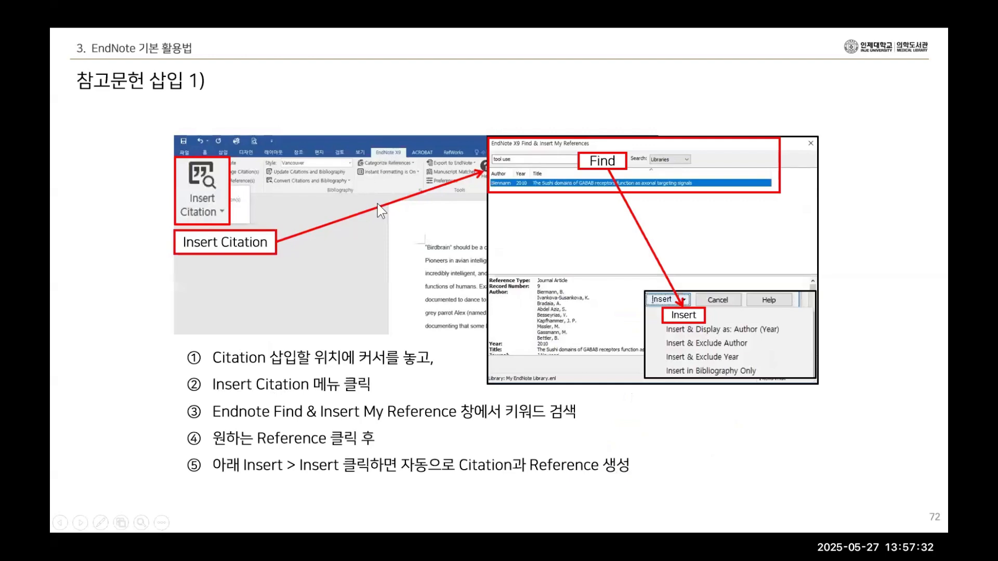
key(Right)
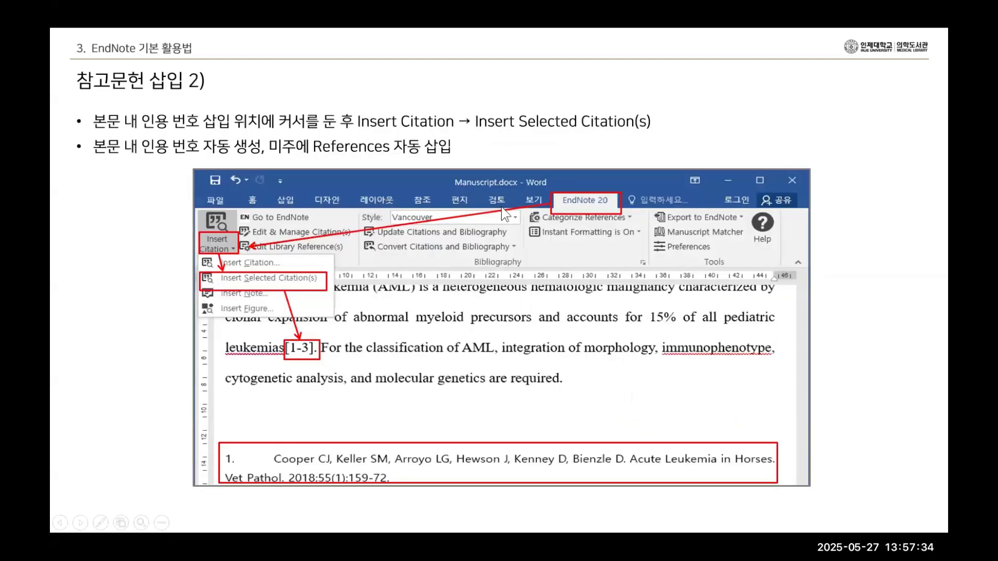
key(Right)
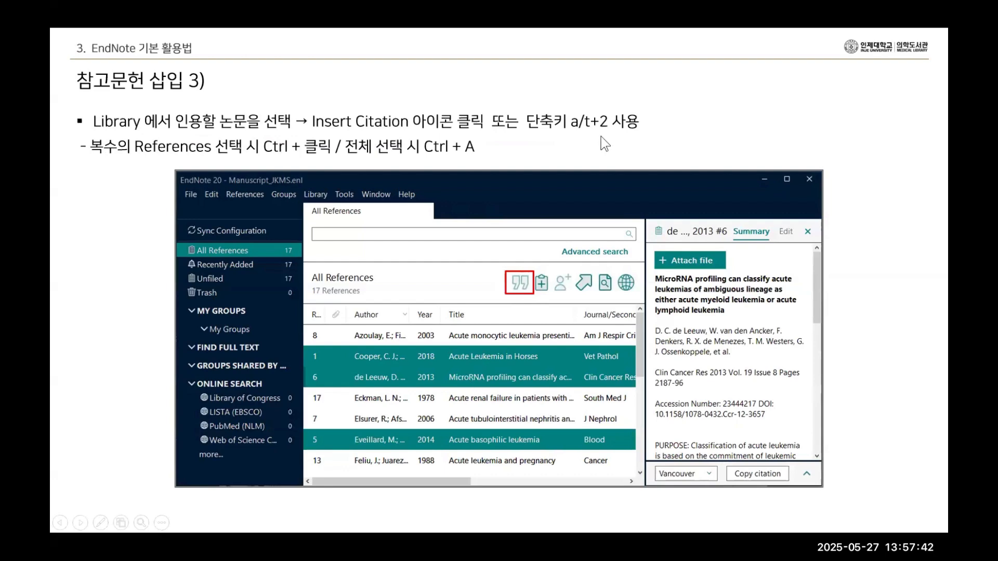
click(601, 154)
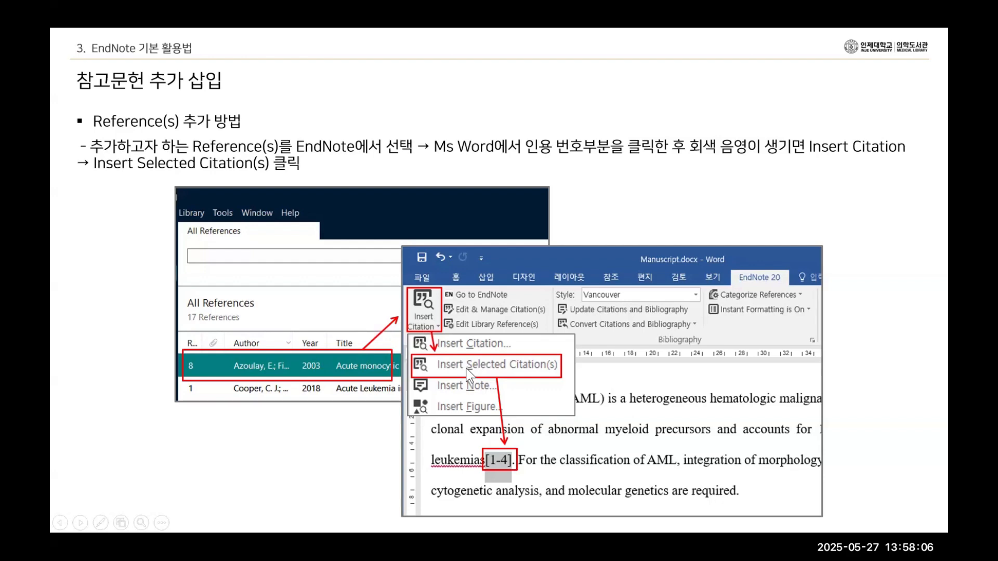
click(514, 361)
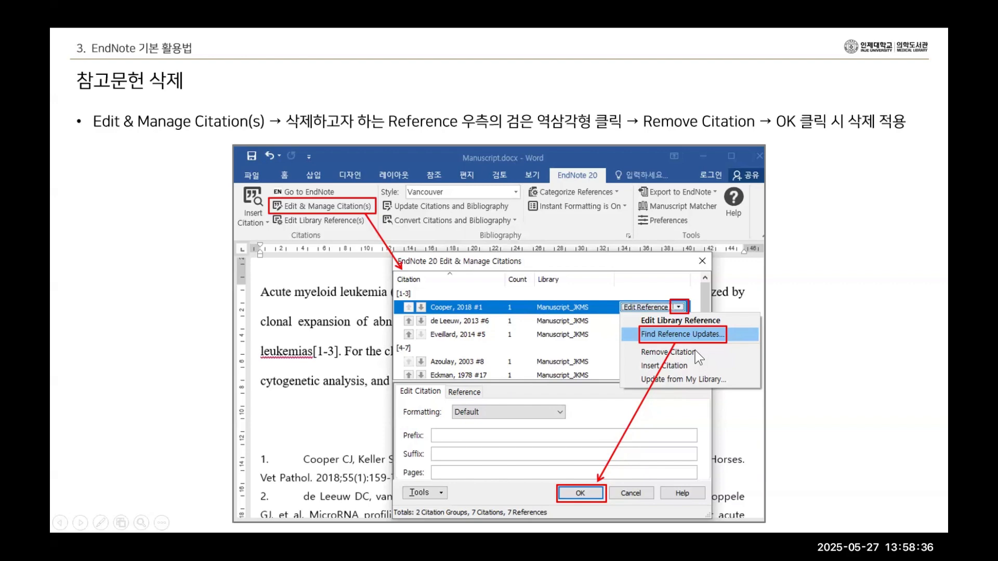
click(738, 287)
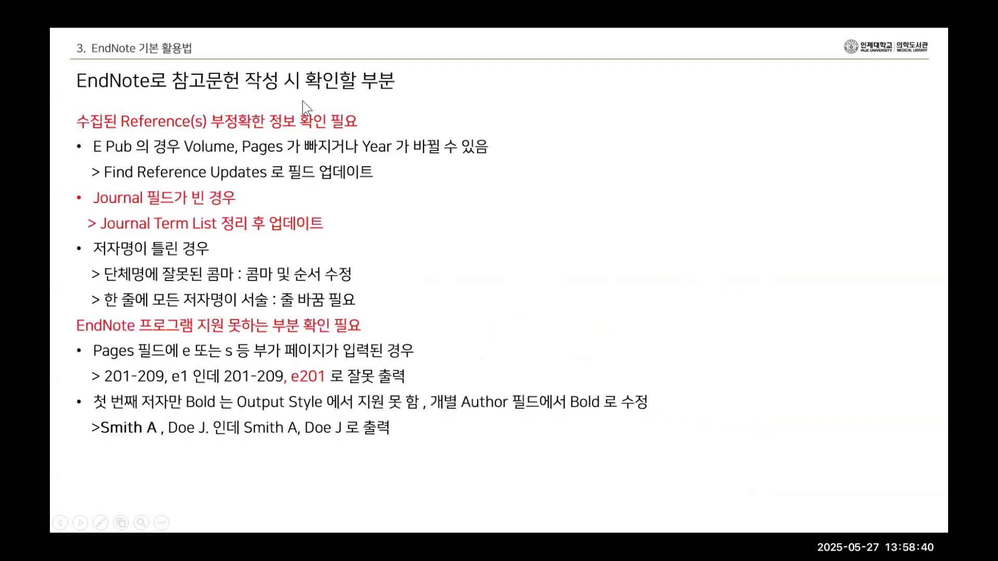